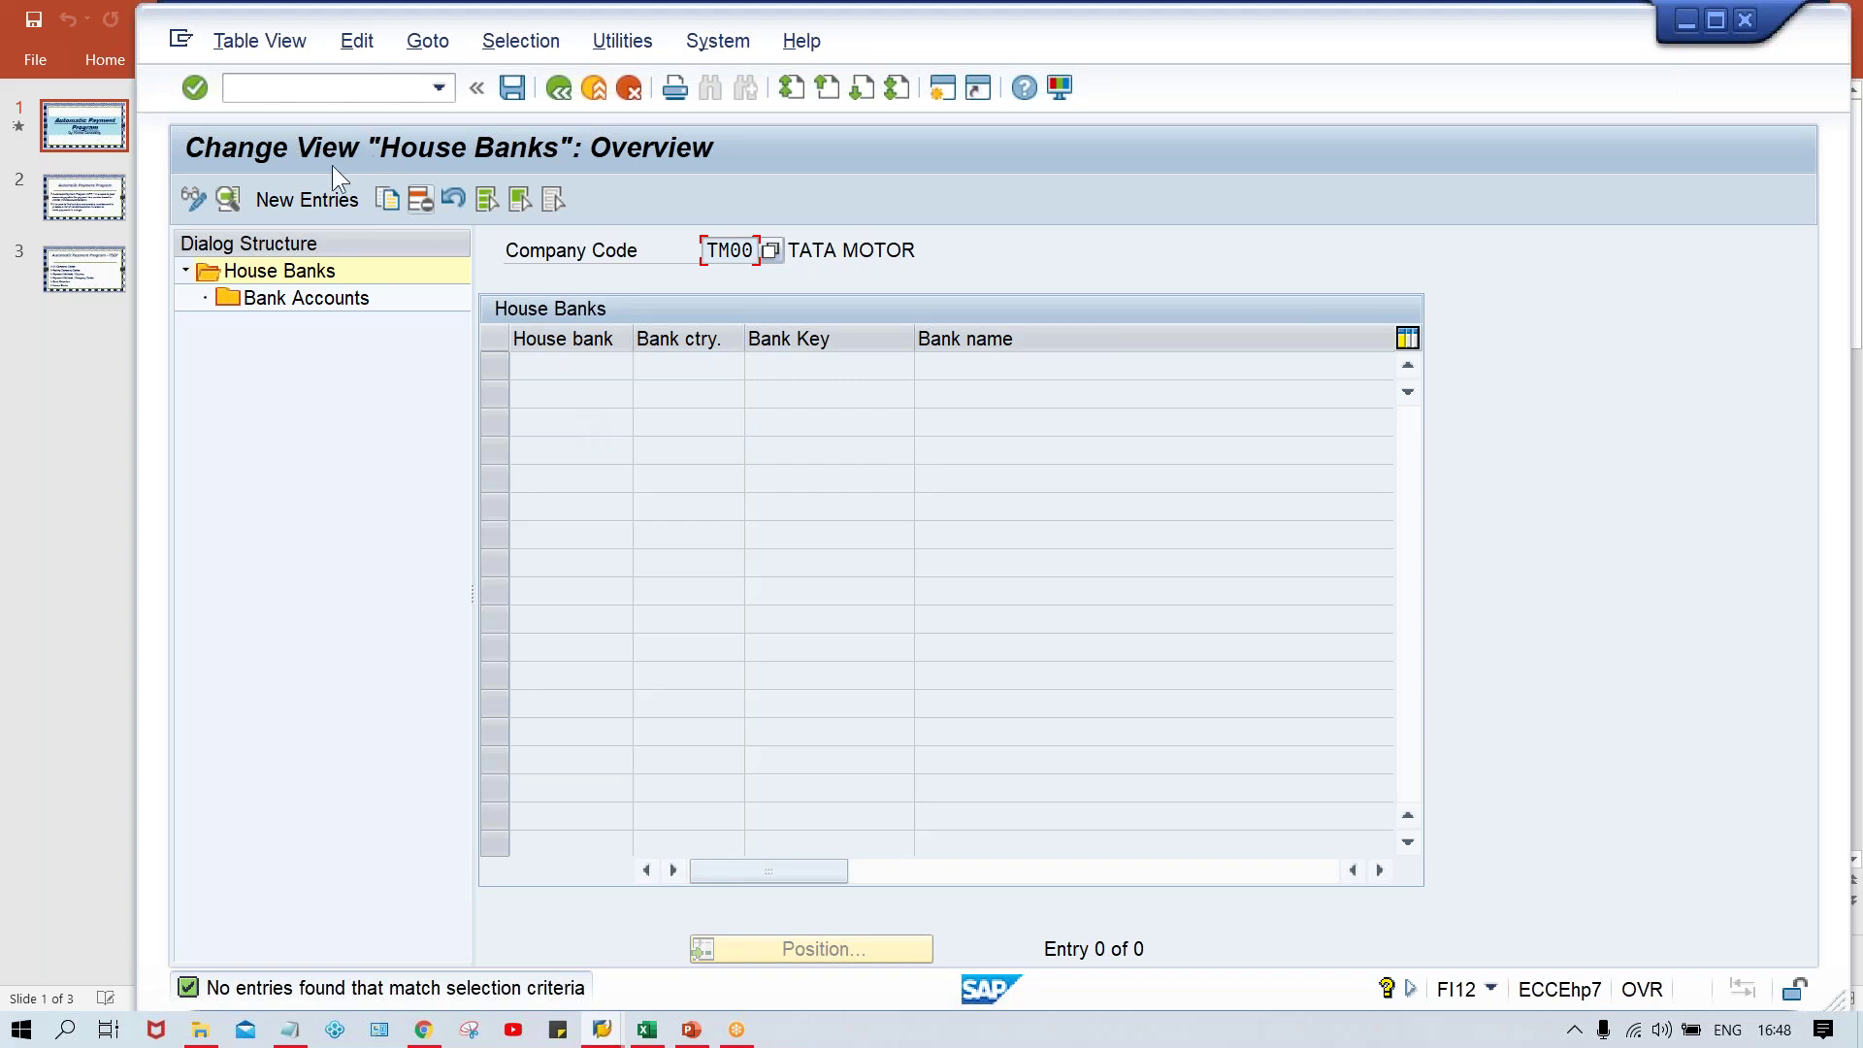
Create a new house bank entry HDFC for company code TM00 with bank country IN and bank key HDFC.
{"action": "left_click", "coordinate": [282, 198]}
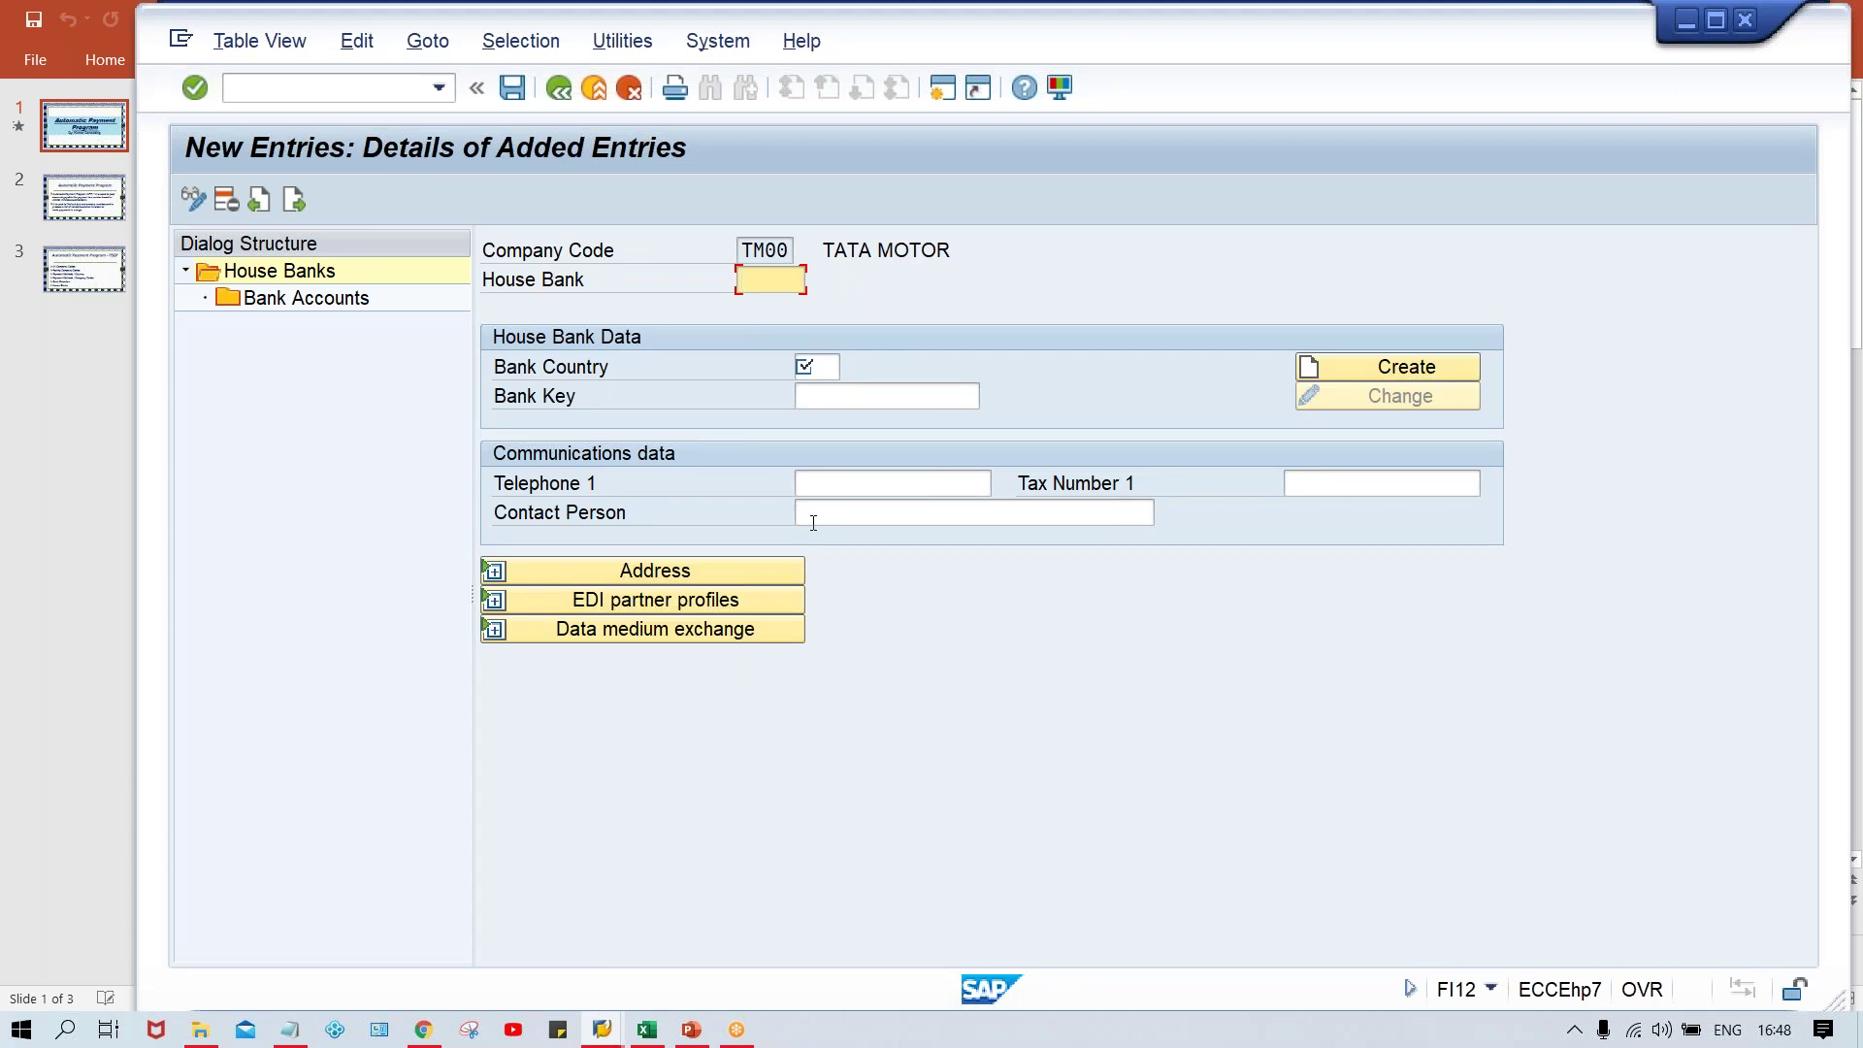
{"action": "type", "text": "HDFC"}
{"action": "key", "text": "Tab"}
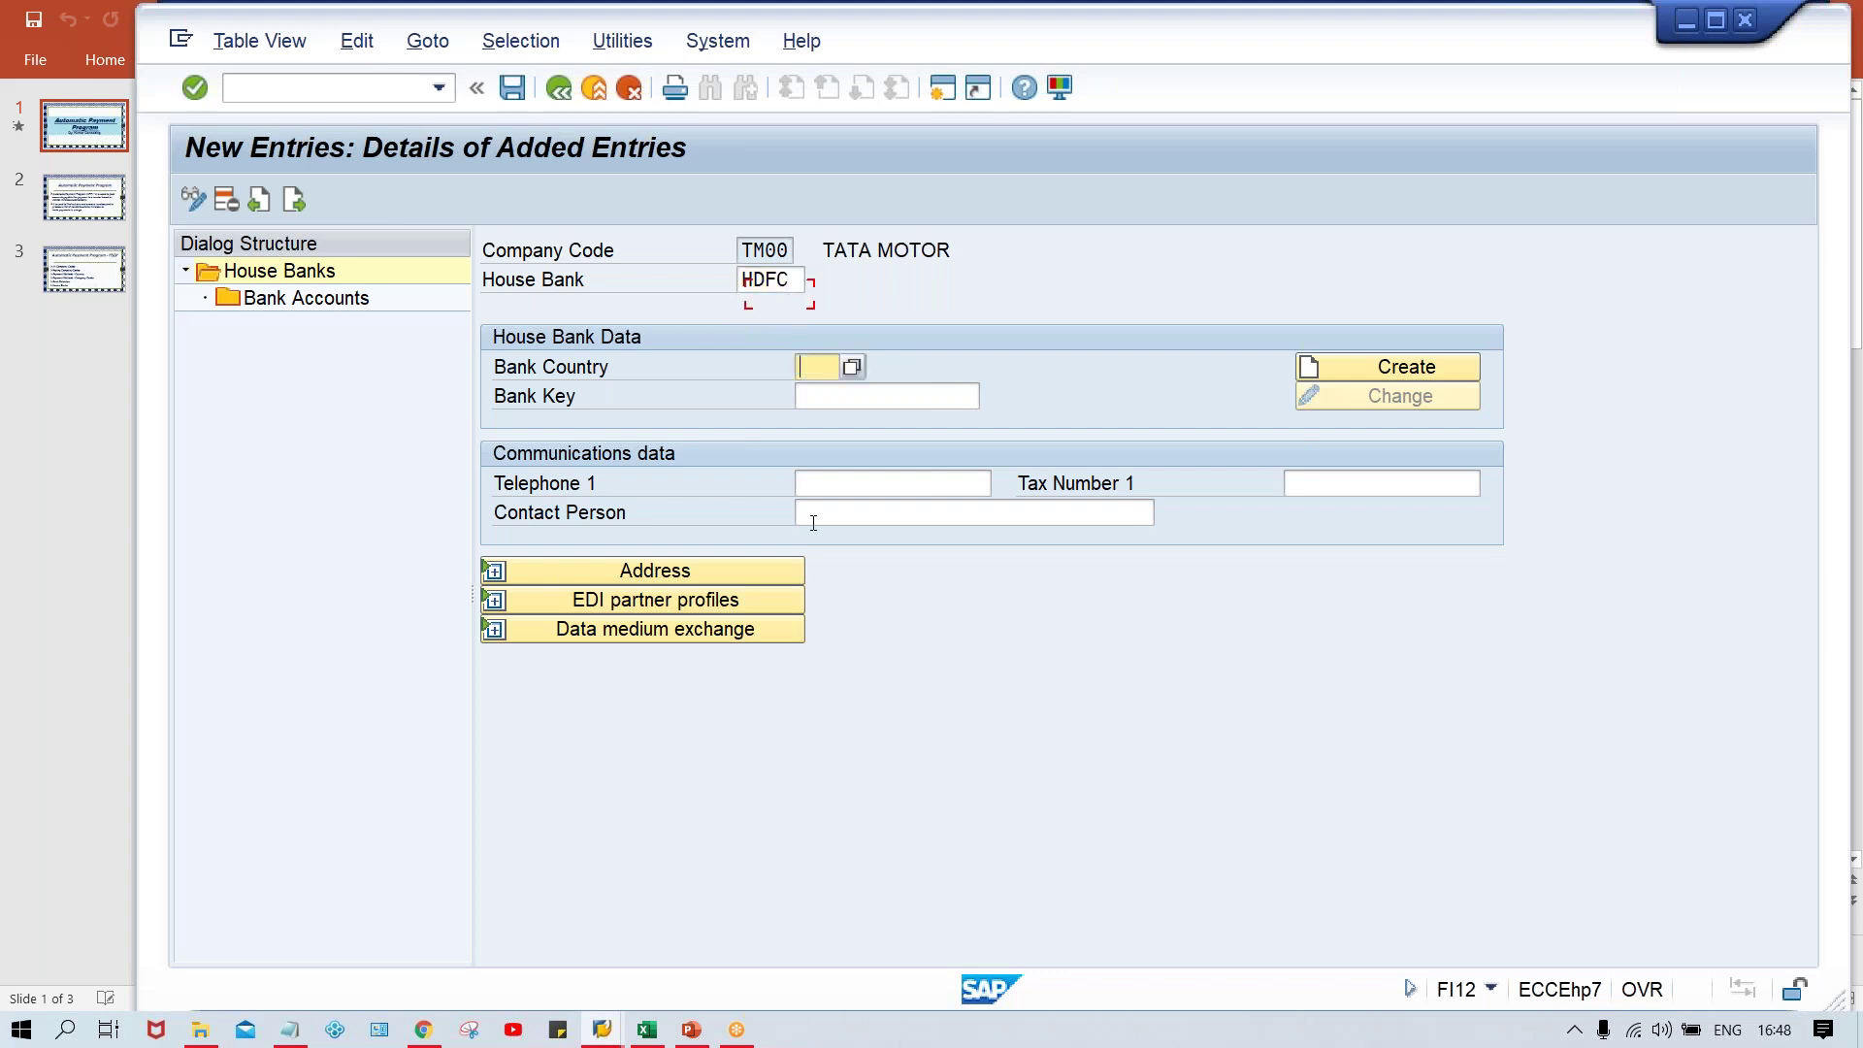
{"action": "type", "text": "IN"}
{"action": "key", "text": "Tab"}
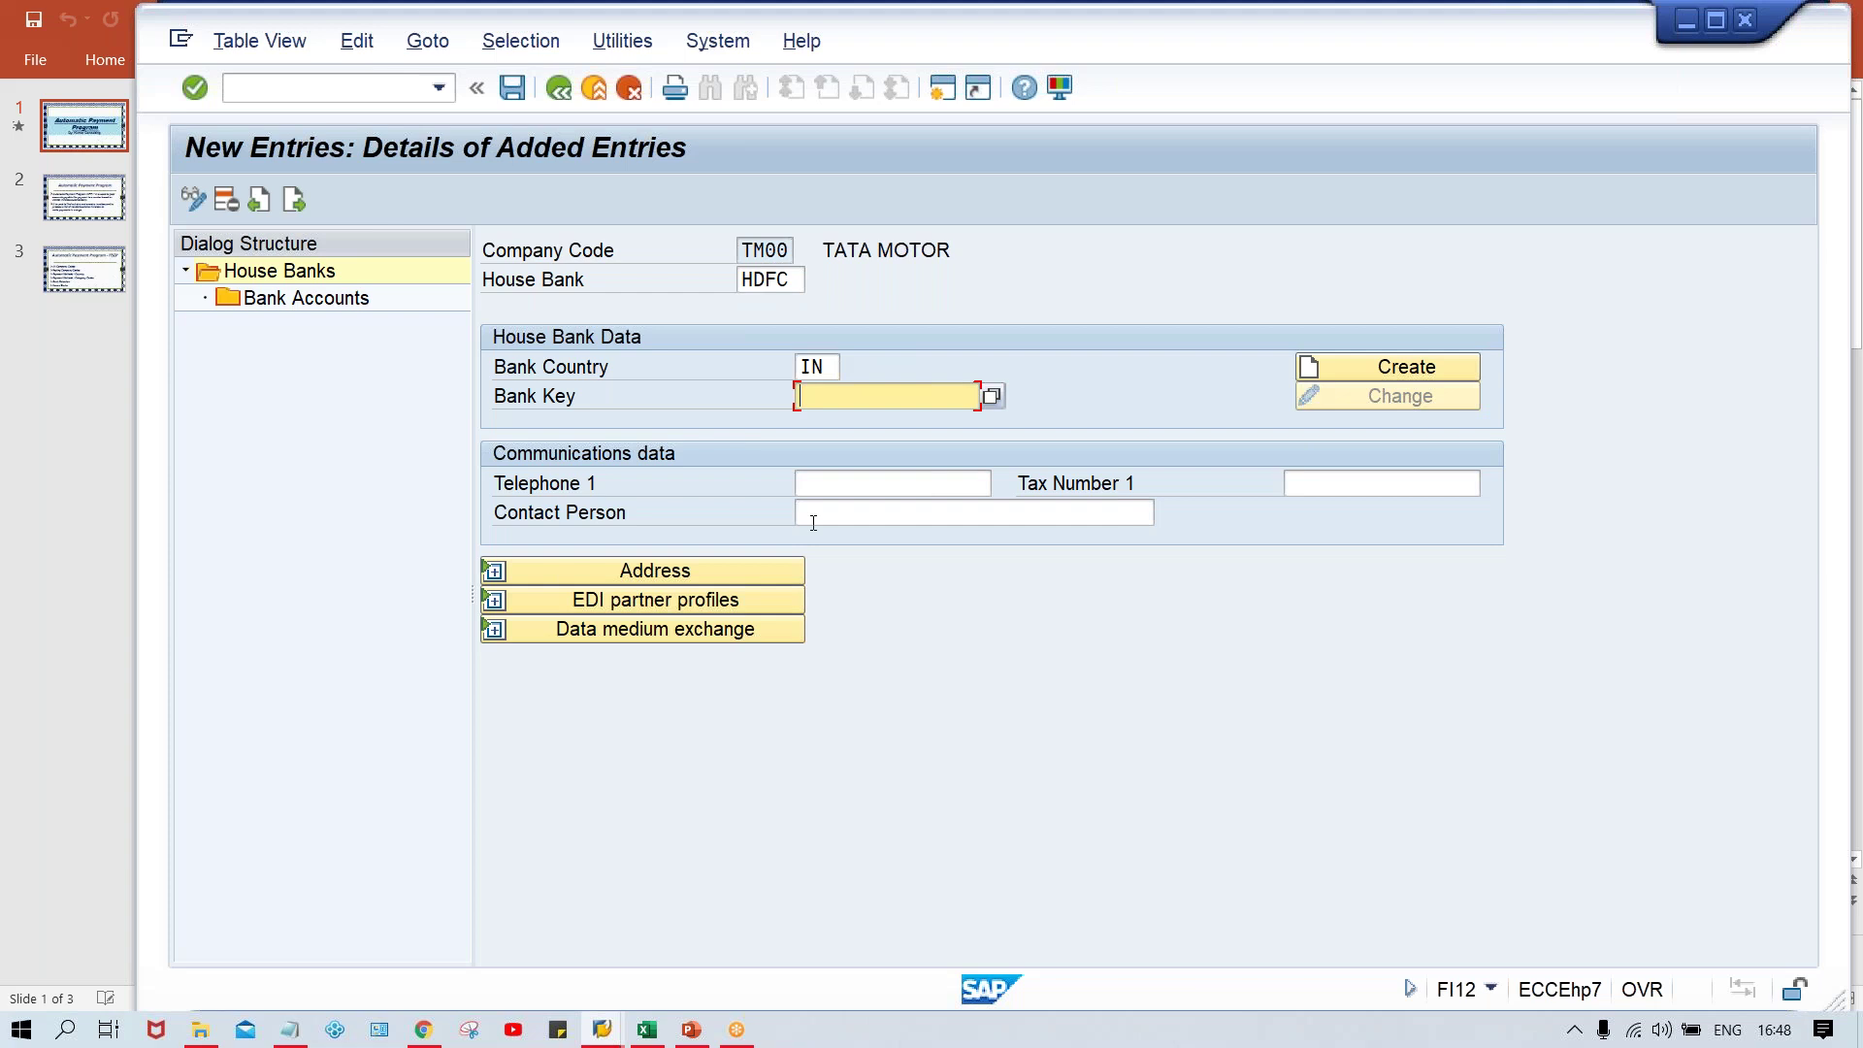
{"action": "type", "text": "H"}
{"action": "key", "text": "Down"}
{"action": "key", "text": "Return"}
{"action": "key", "text": "Return"}
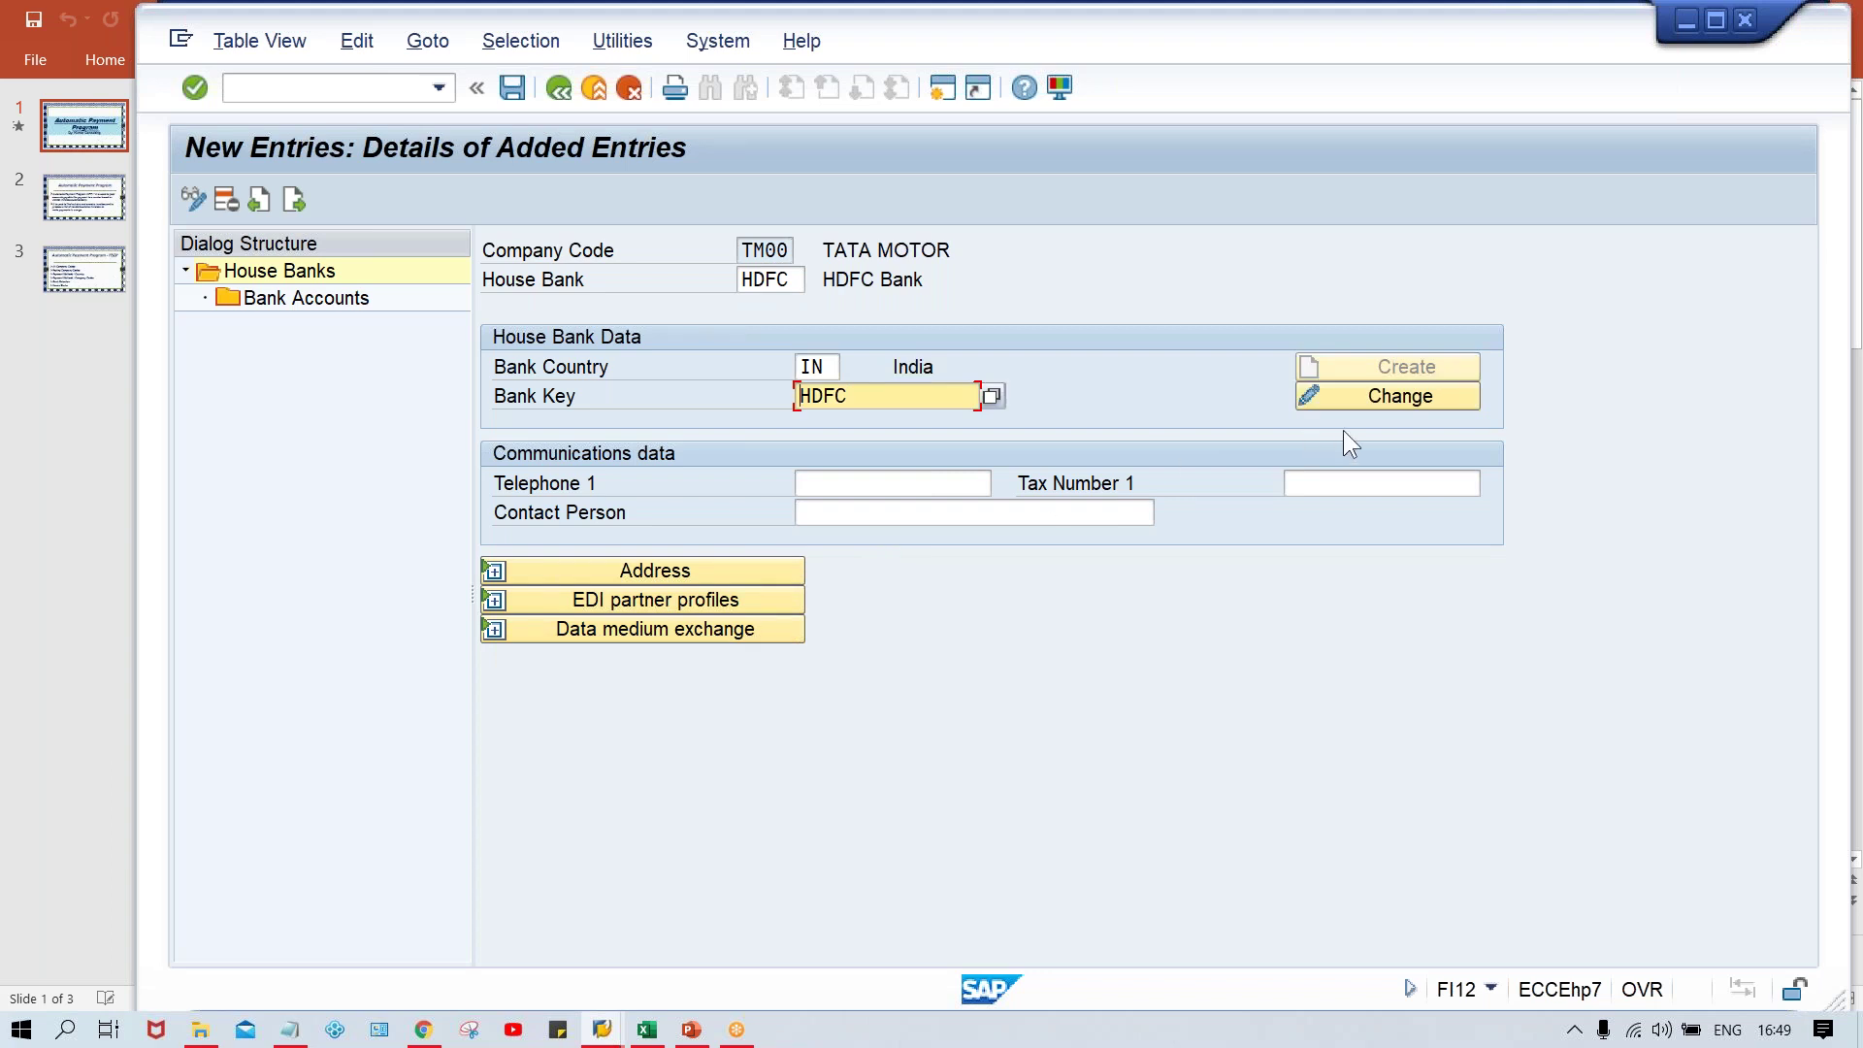
Expand the house bank's address details and examine the SWIFT/BIC code alongside the bank key.
{"action": "left_click", "coordinate": [492, 568]}
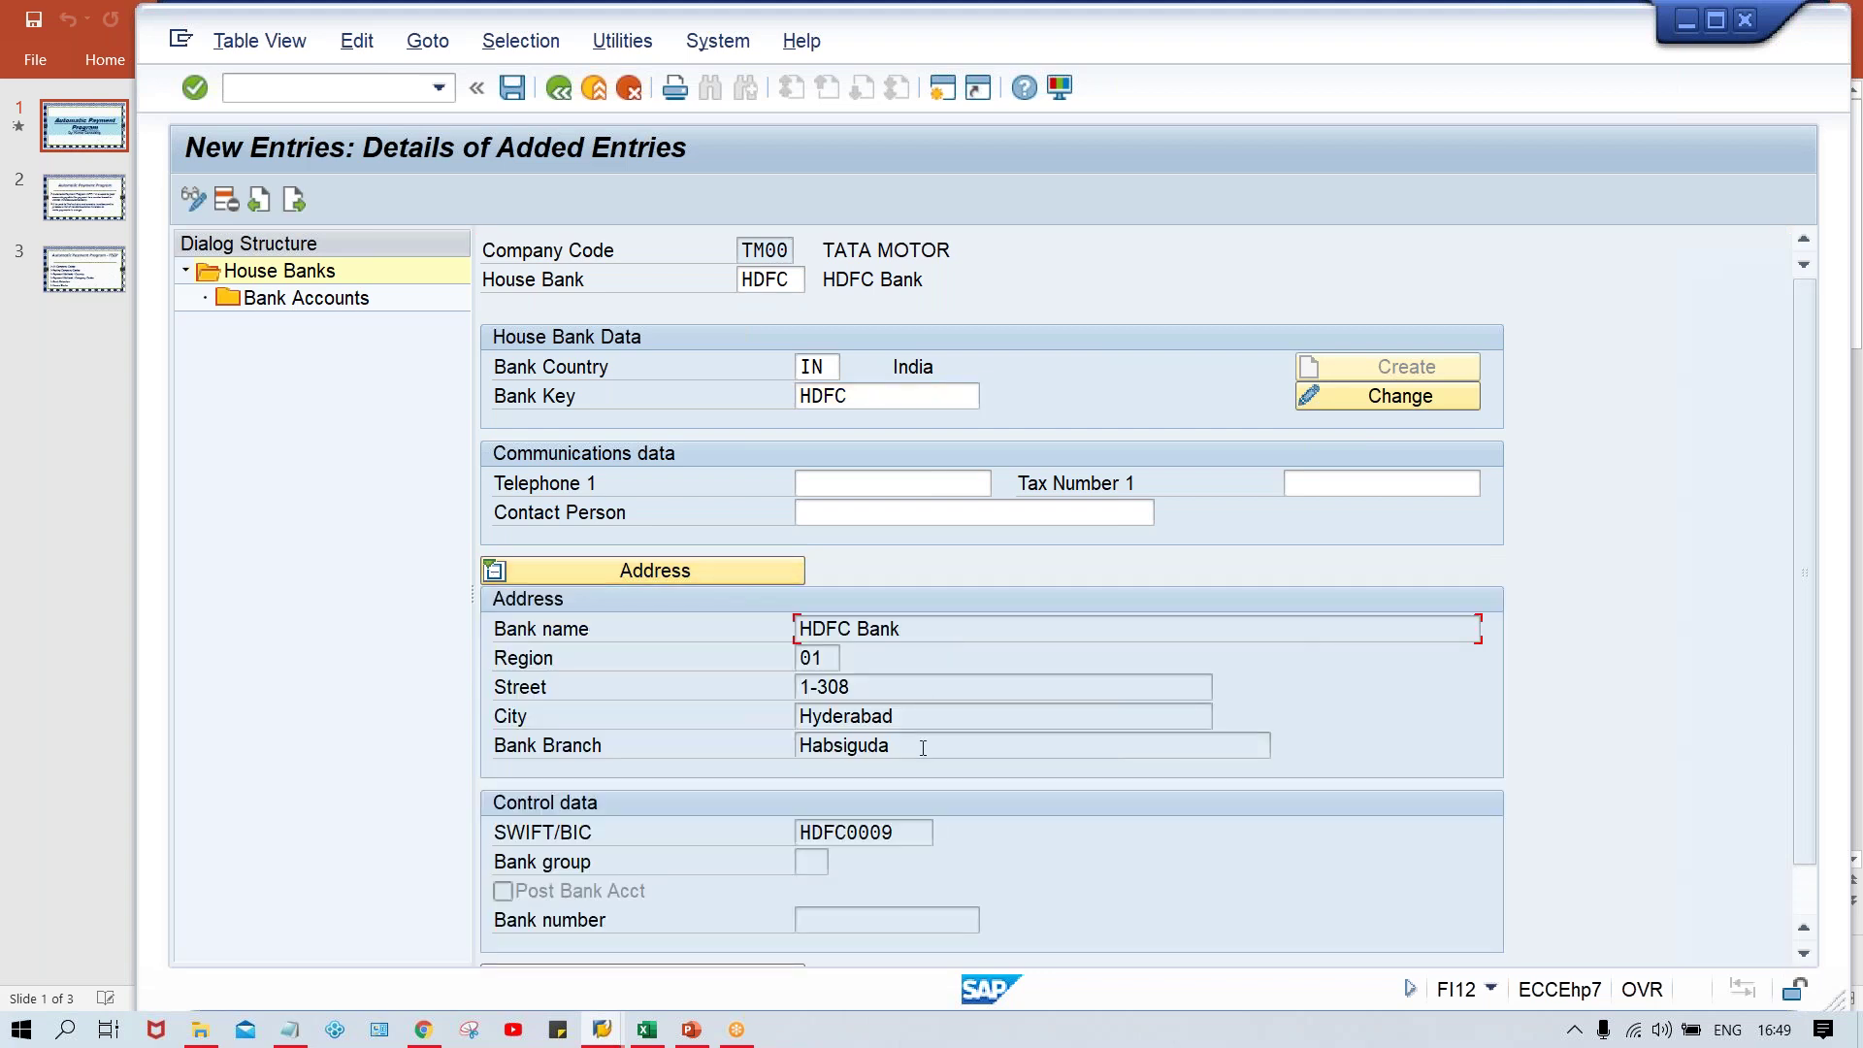
{"action": "left_click_drag", "start_coordinate": [910, 834], "coordinate": [734, 830]}
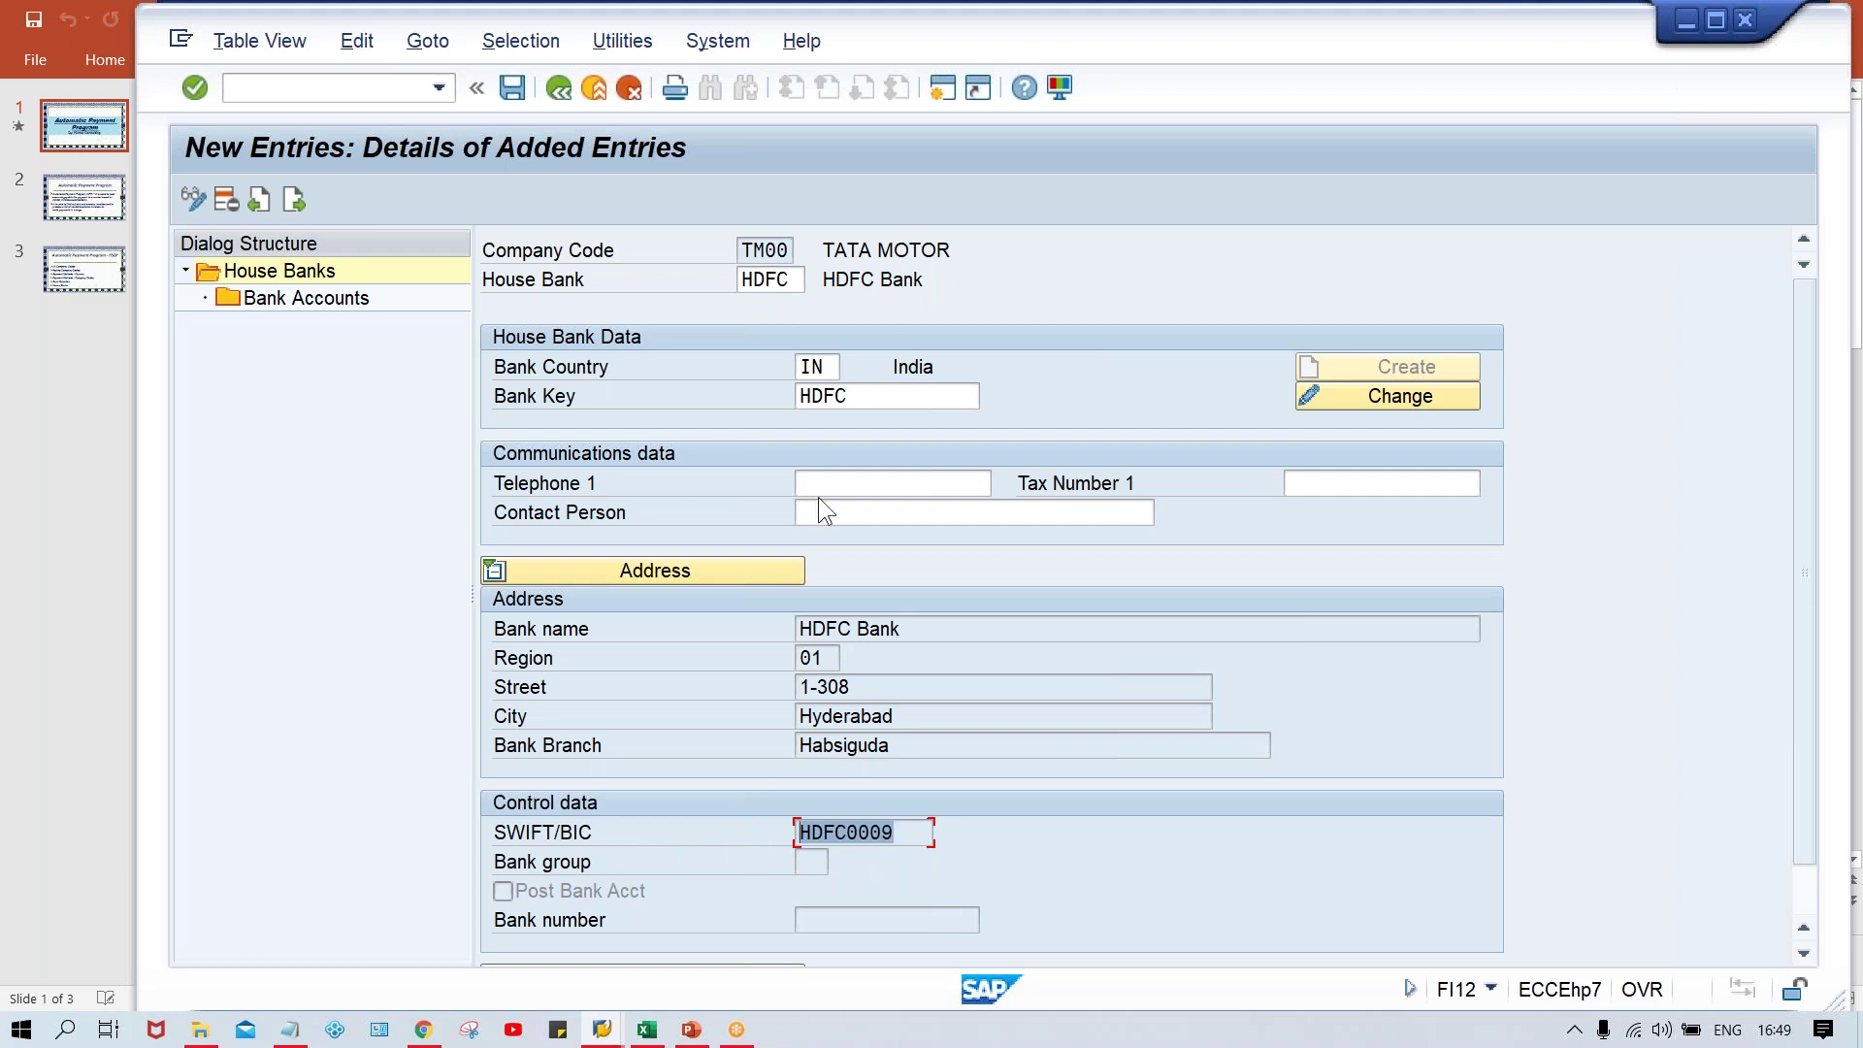
{"action": "left_click", "coordinate": [866, 400]}
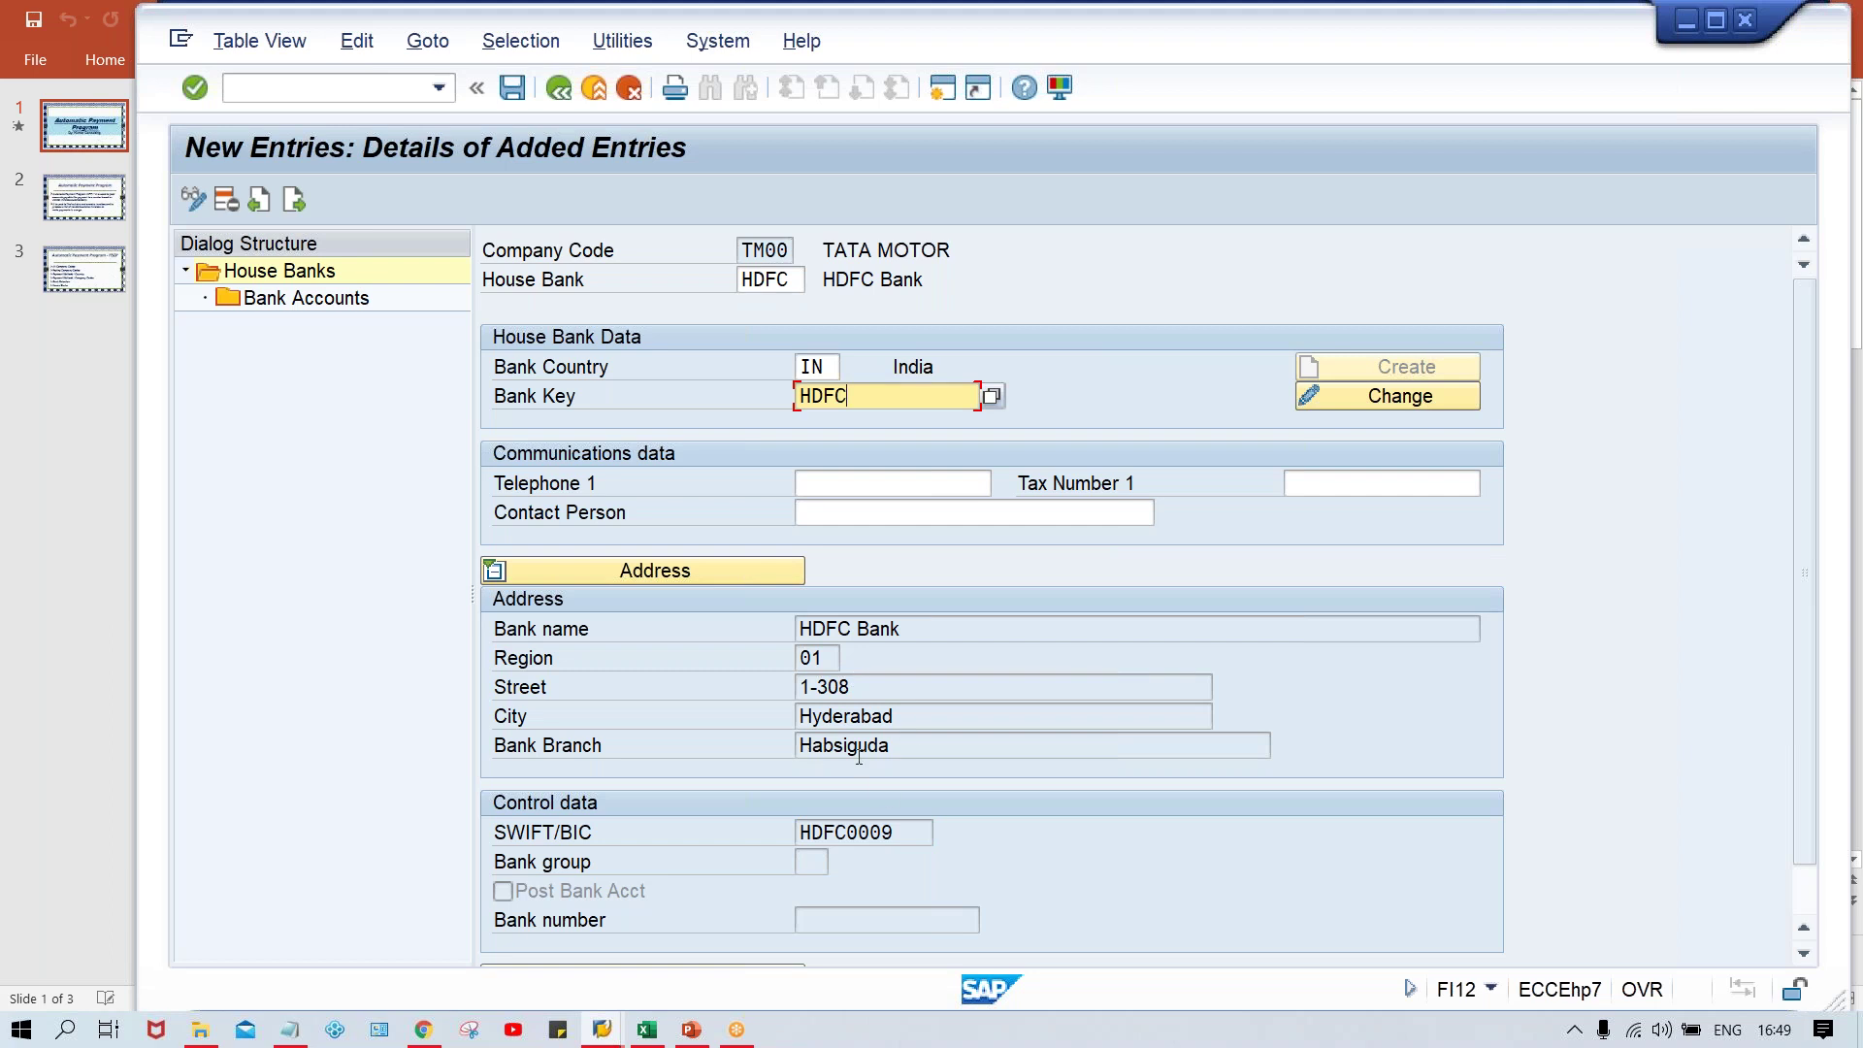
{"action": "left_click_drag", "start_coordinate": [893, 830], "coordinate": [773, 849]}
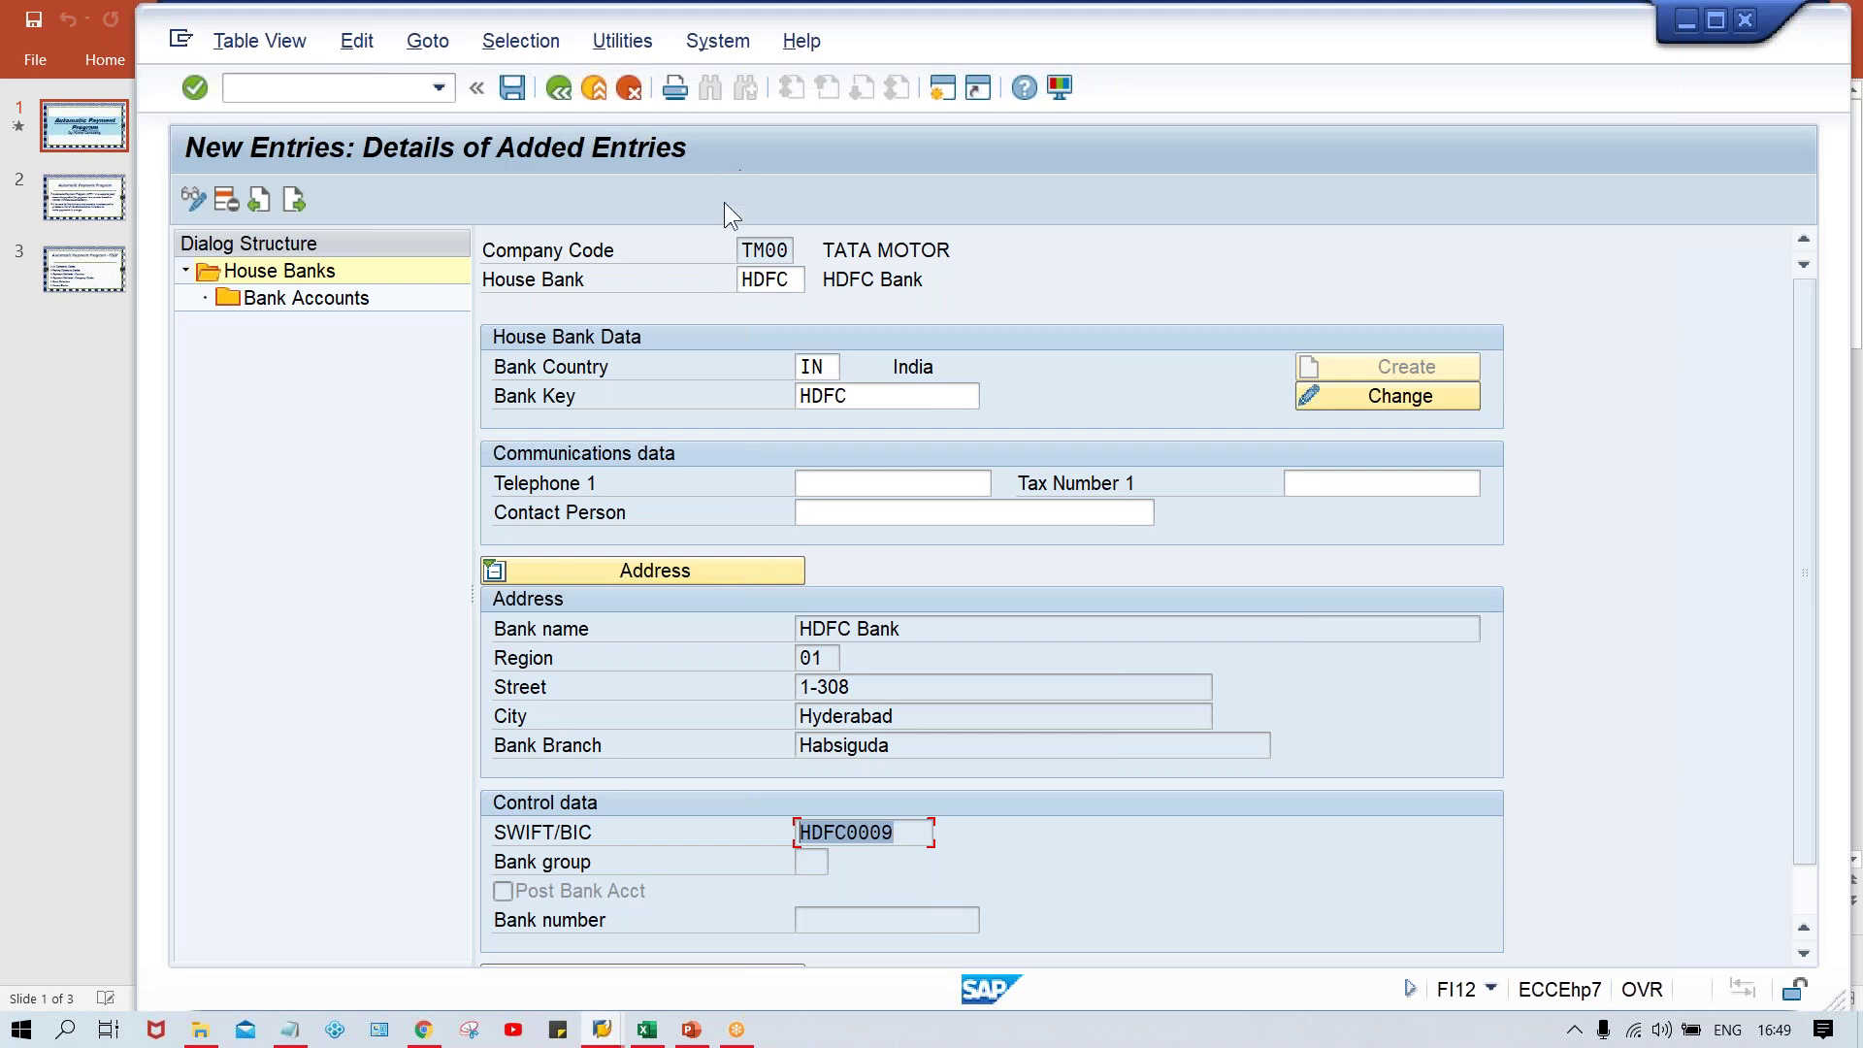
Create a new bank account entry under house bank HDFC with account ID HDFC1 and description HDFC BANK ACT.
{"action": "double_click", "coordinate": [324, 297]}
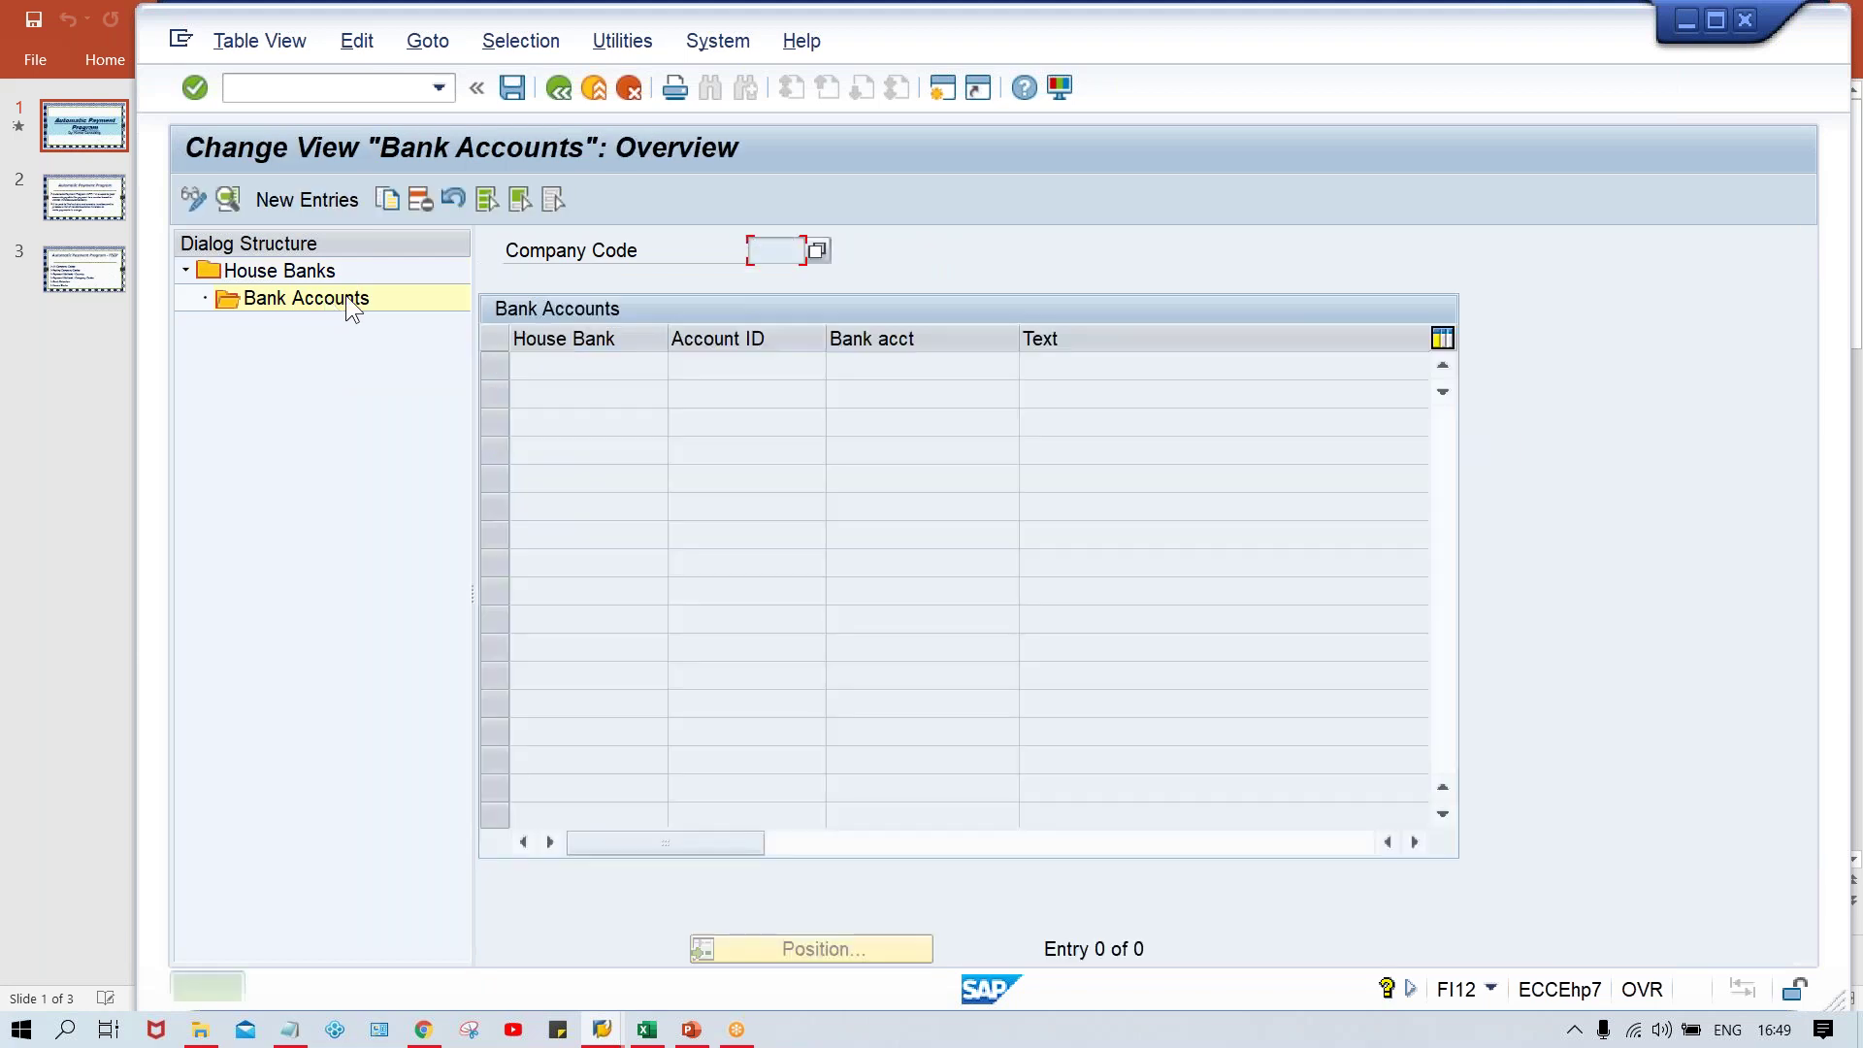
{"action": "left_click", "coordinate": [332, 200]}
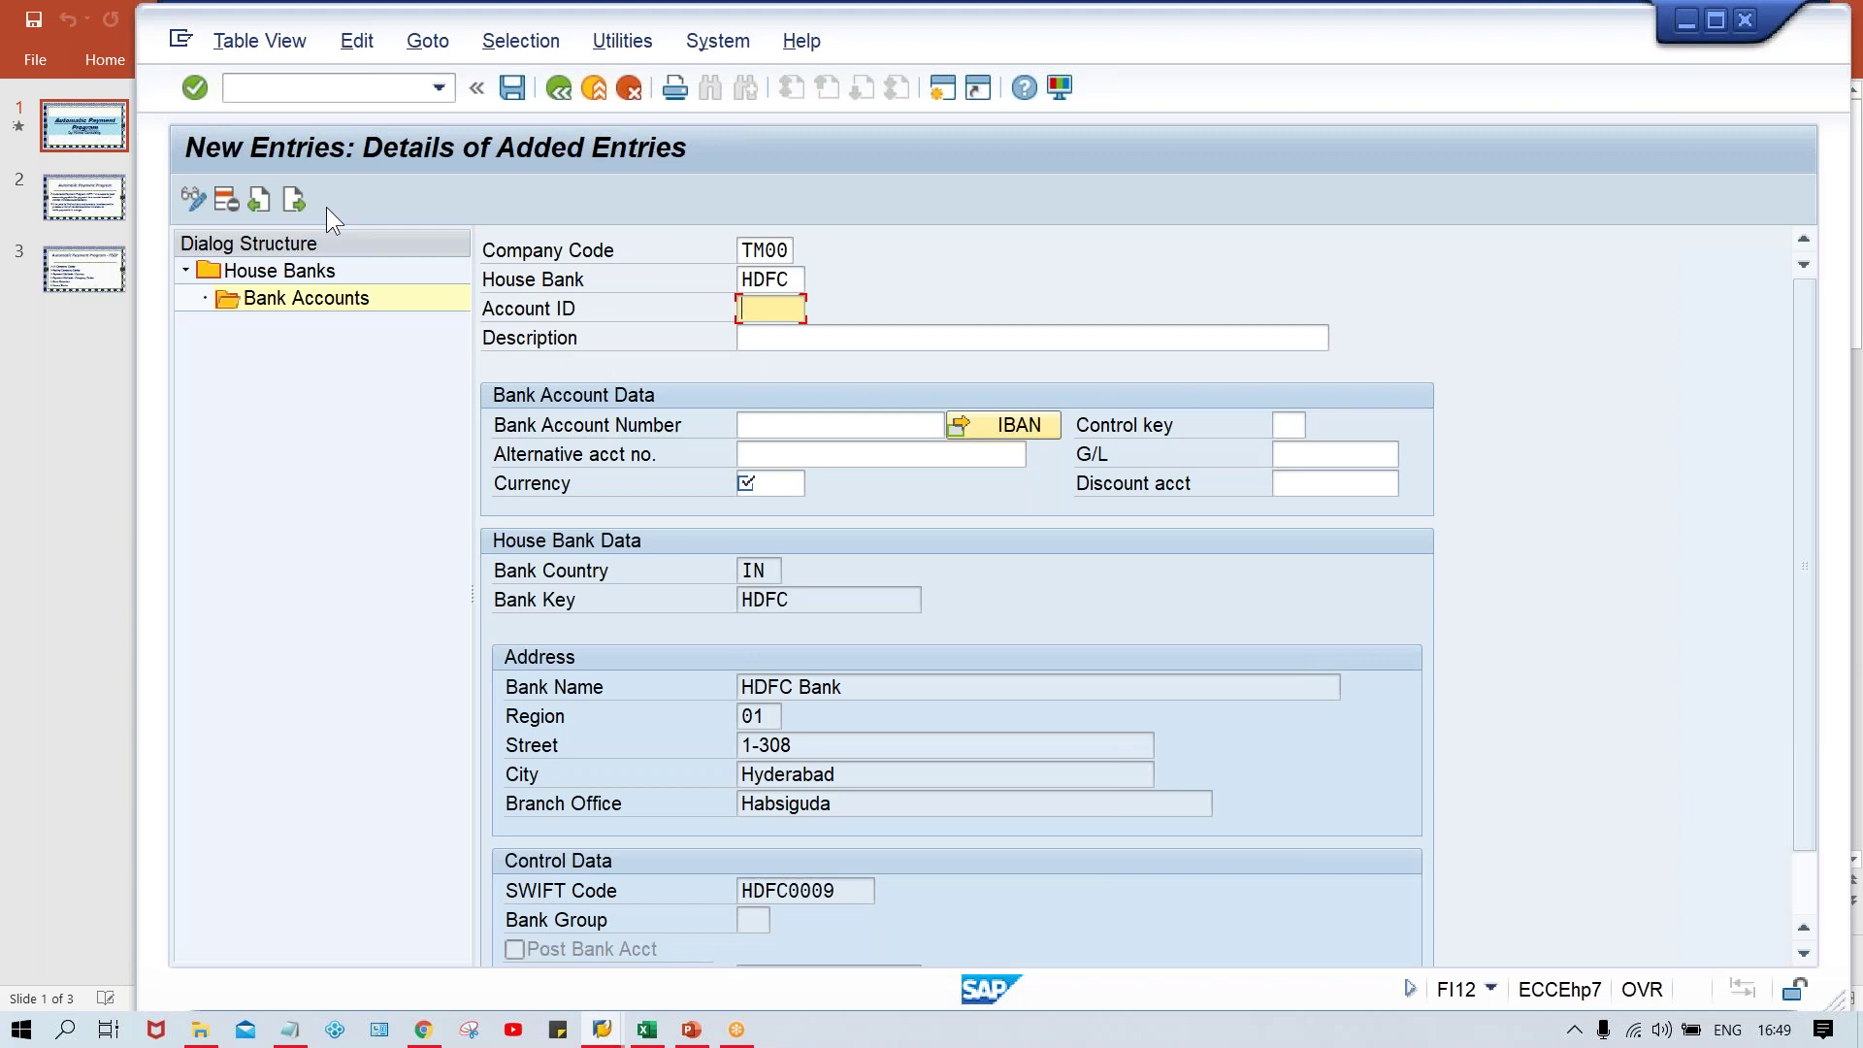
{"action": "type", "text": "H"}
{"action": "key", "text": "Down"}
{"action": "key", "text": "Return"}
{"action": "key", "text": "Tab"}
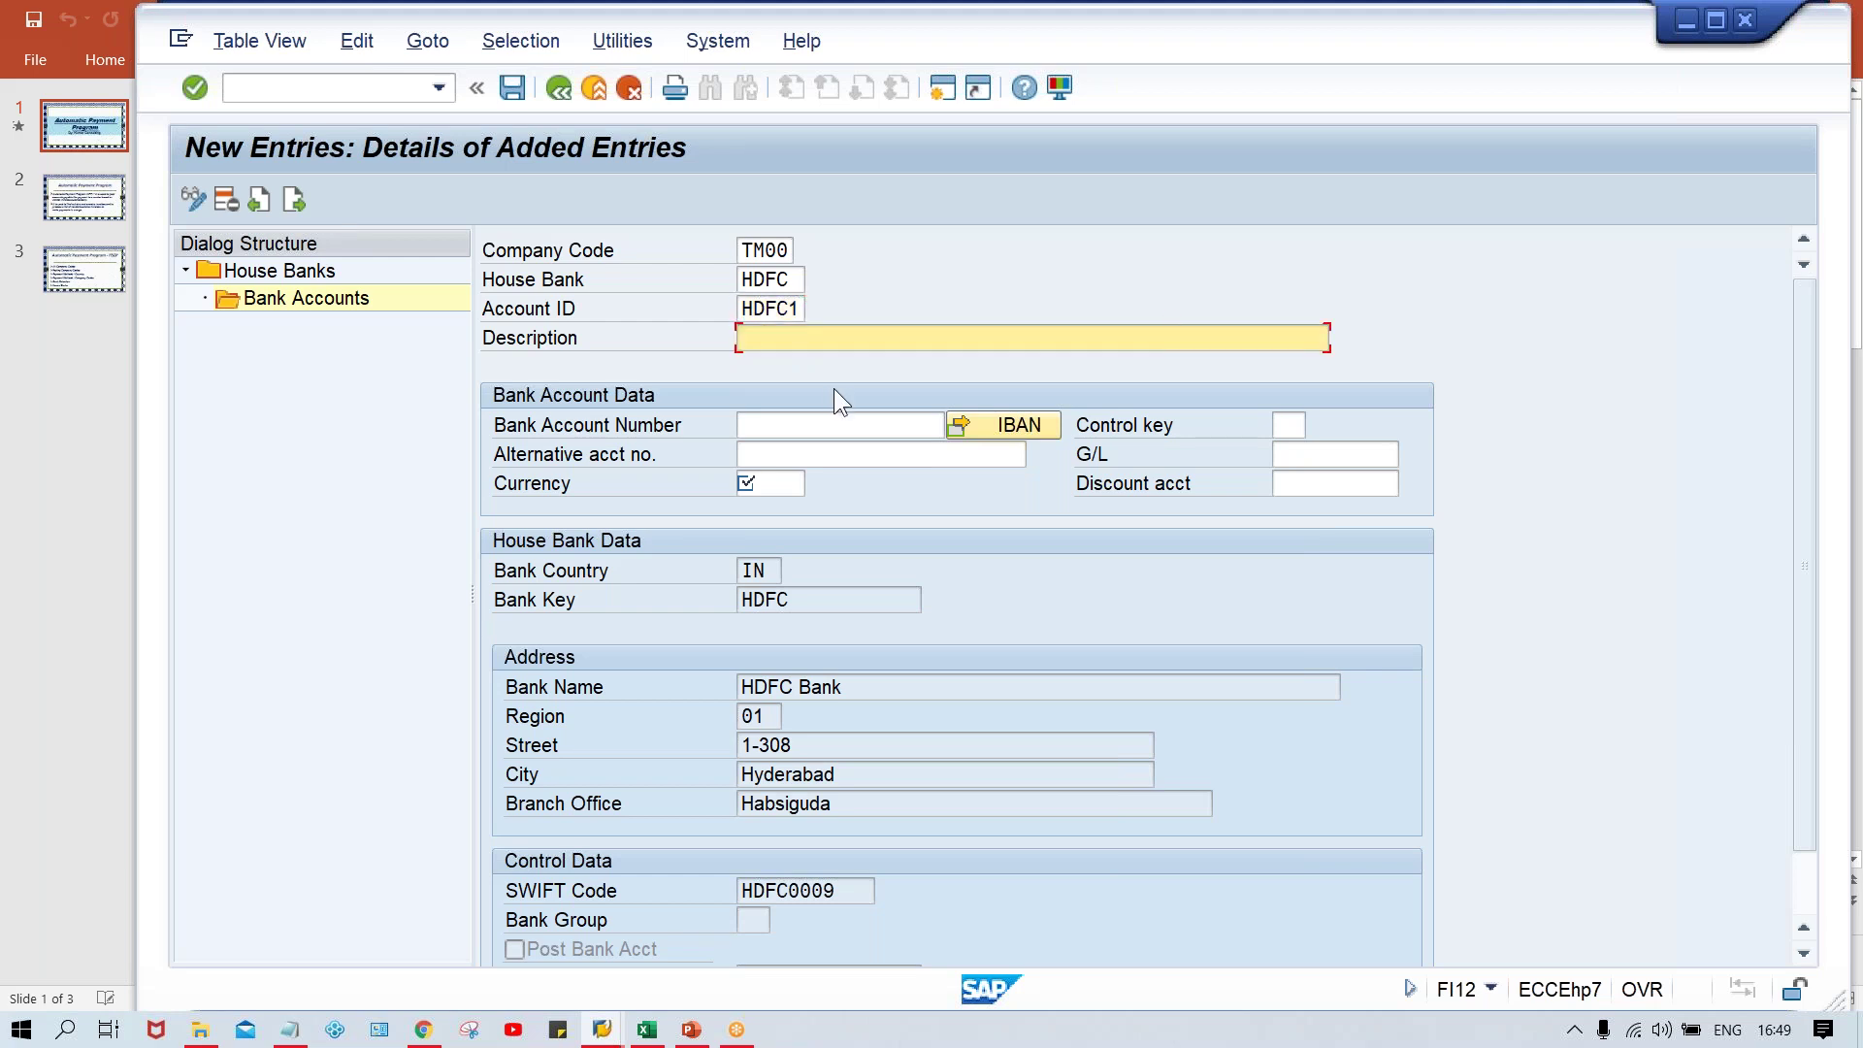
{"action": "key", "text": "BackSpace"}
{"action": "key", "text": "Down"}
{"action": "key", "text": "Return"}
Enter the bank account number for account ID HDFC1.
{"action": "left_click", "coordinate": [819, 437]}
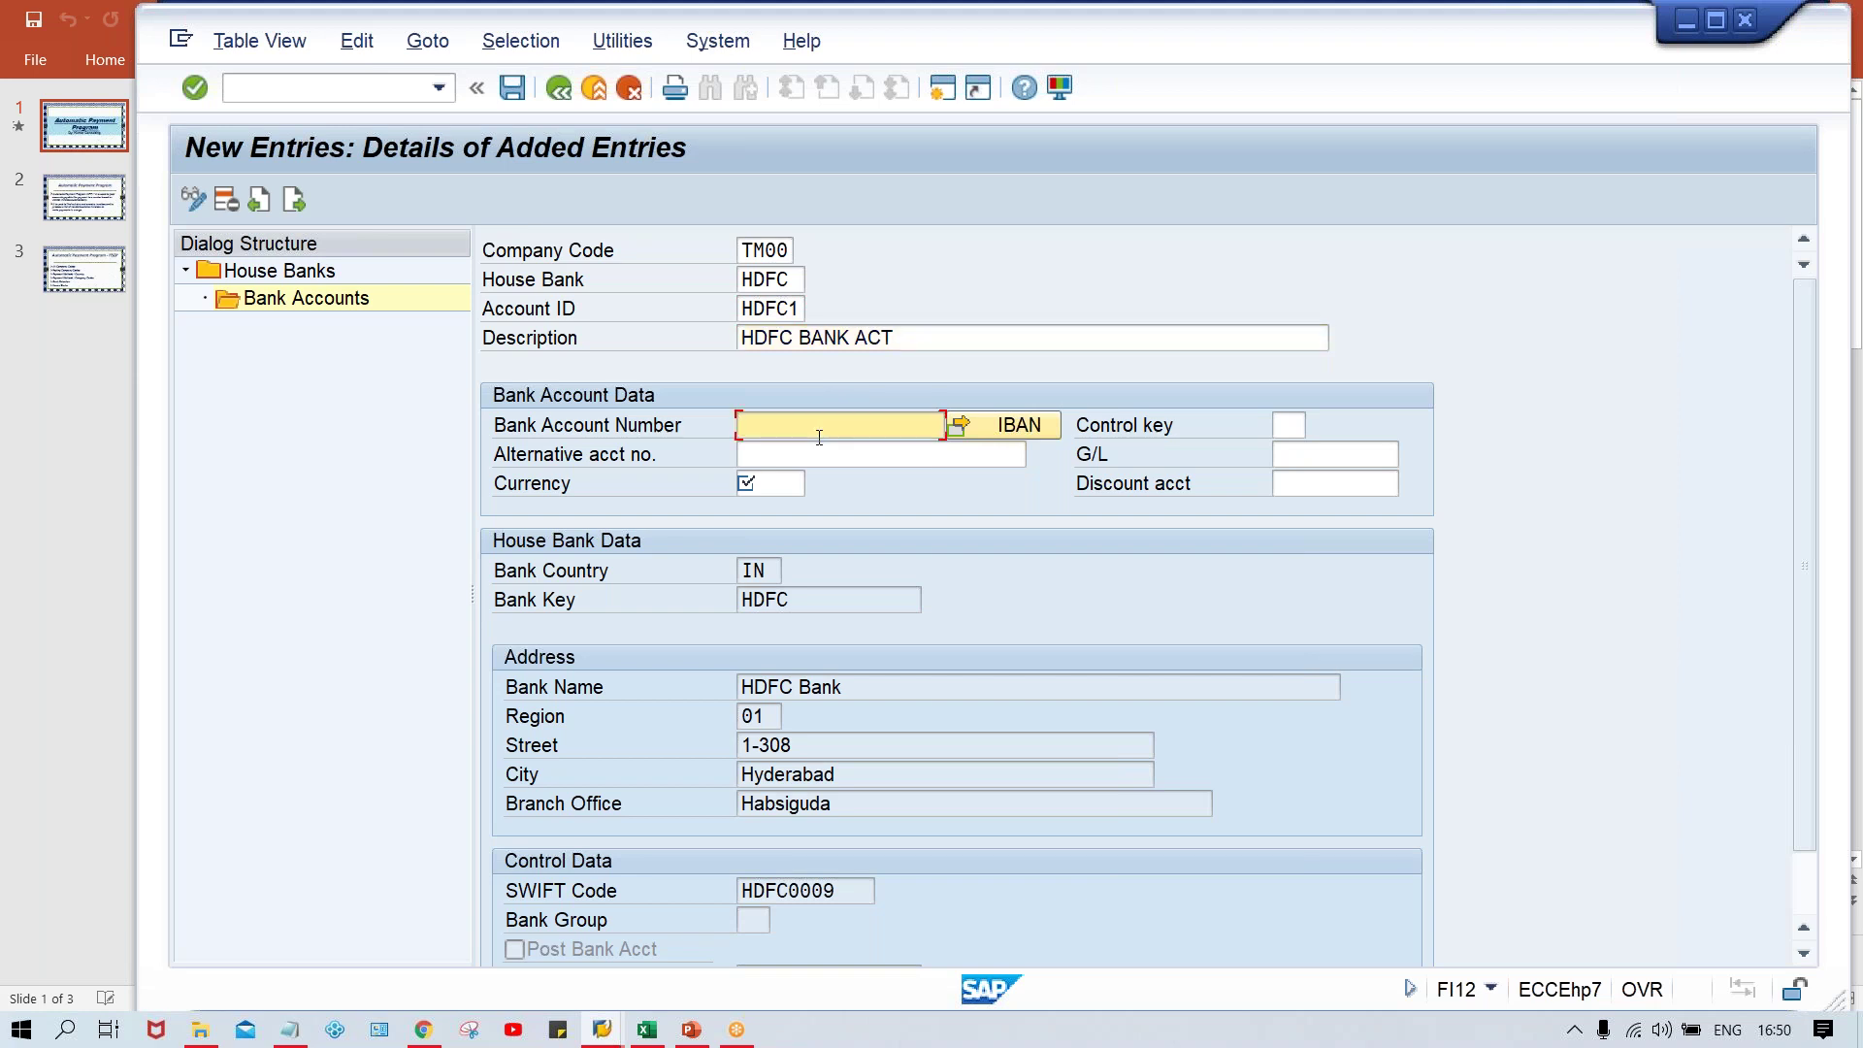
{"action": "key", "text": "BackSpace"}
{"action": "left_click", "coordinate": [809, 451]}
{"action": "left_click_drag", "start_coordinate": [742, 308], "coordinate": [815, 307]}
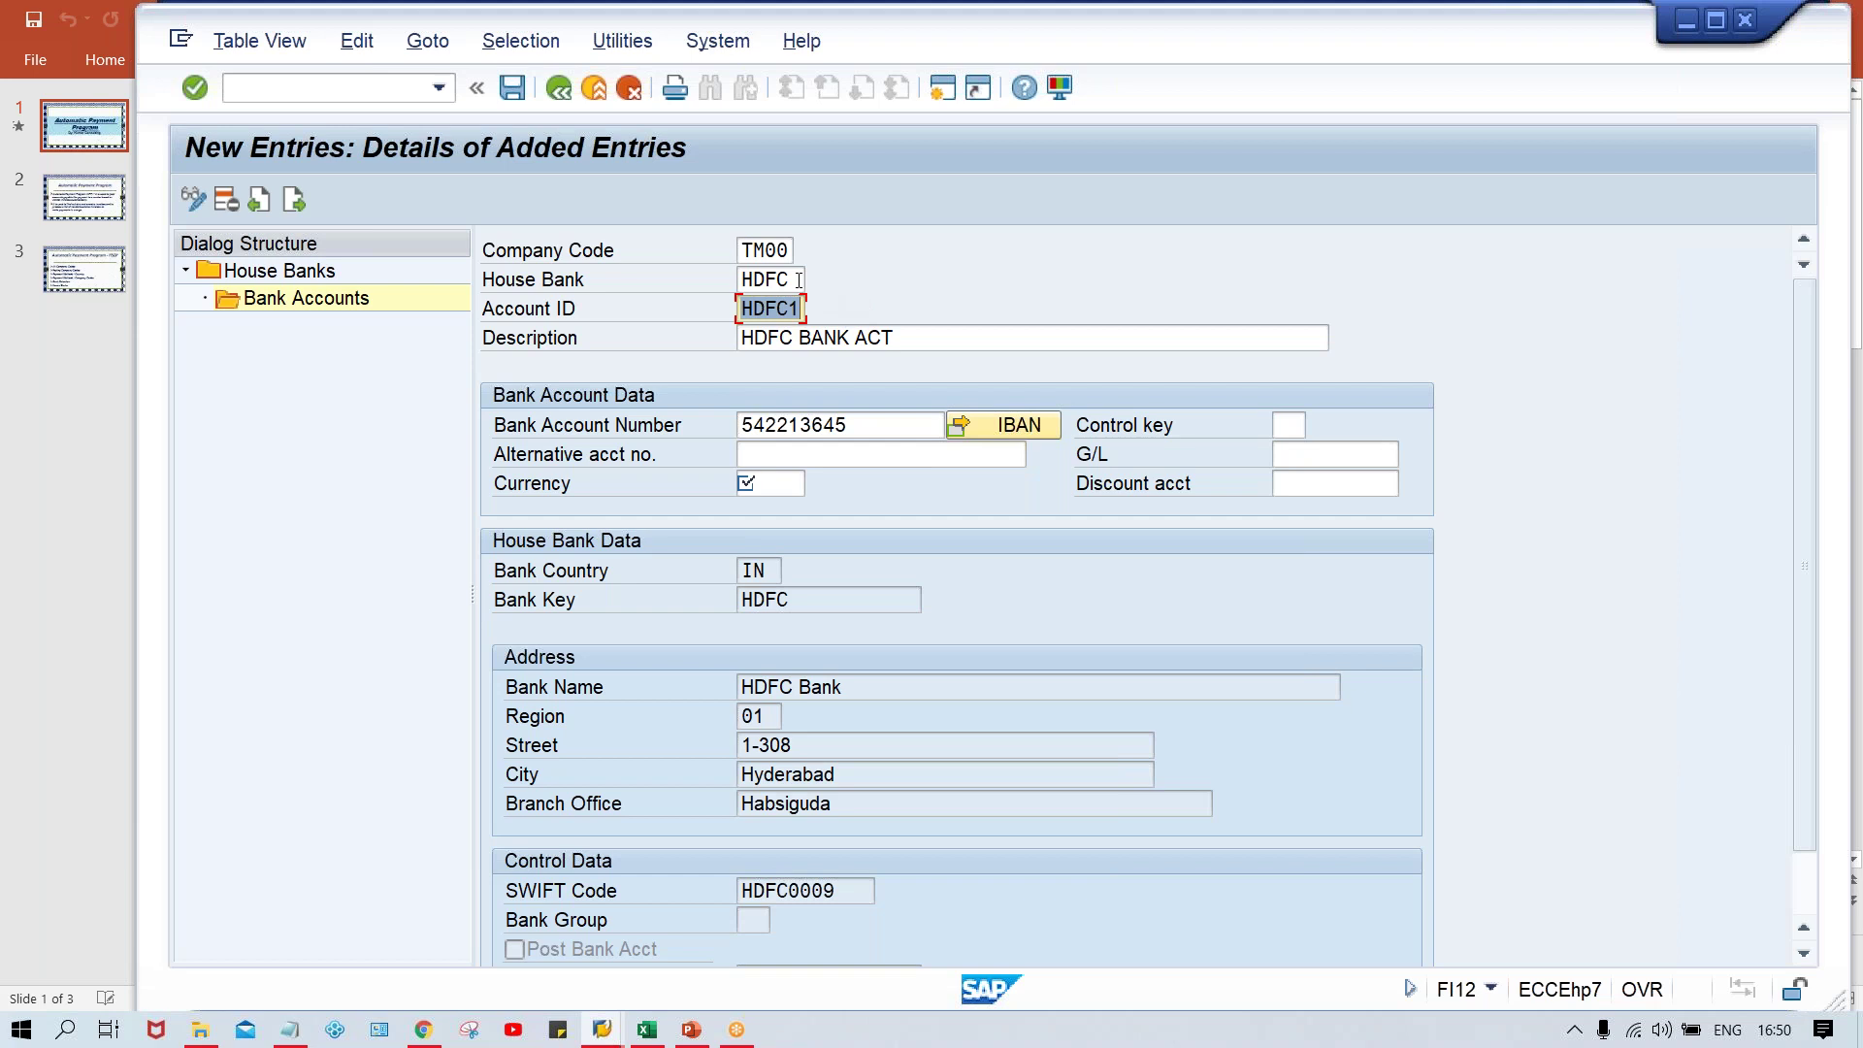
{"action": "left_click", "coordinate": [799, 281]}
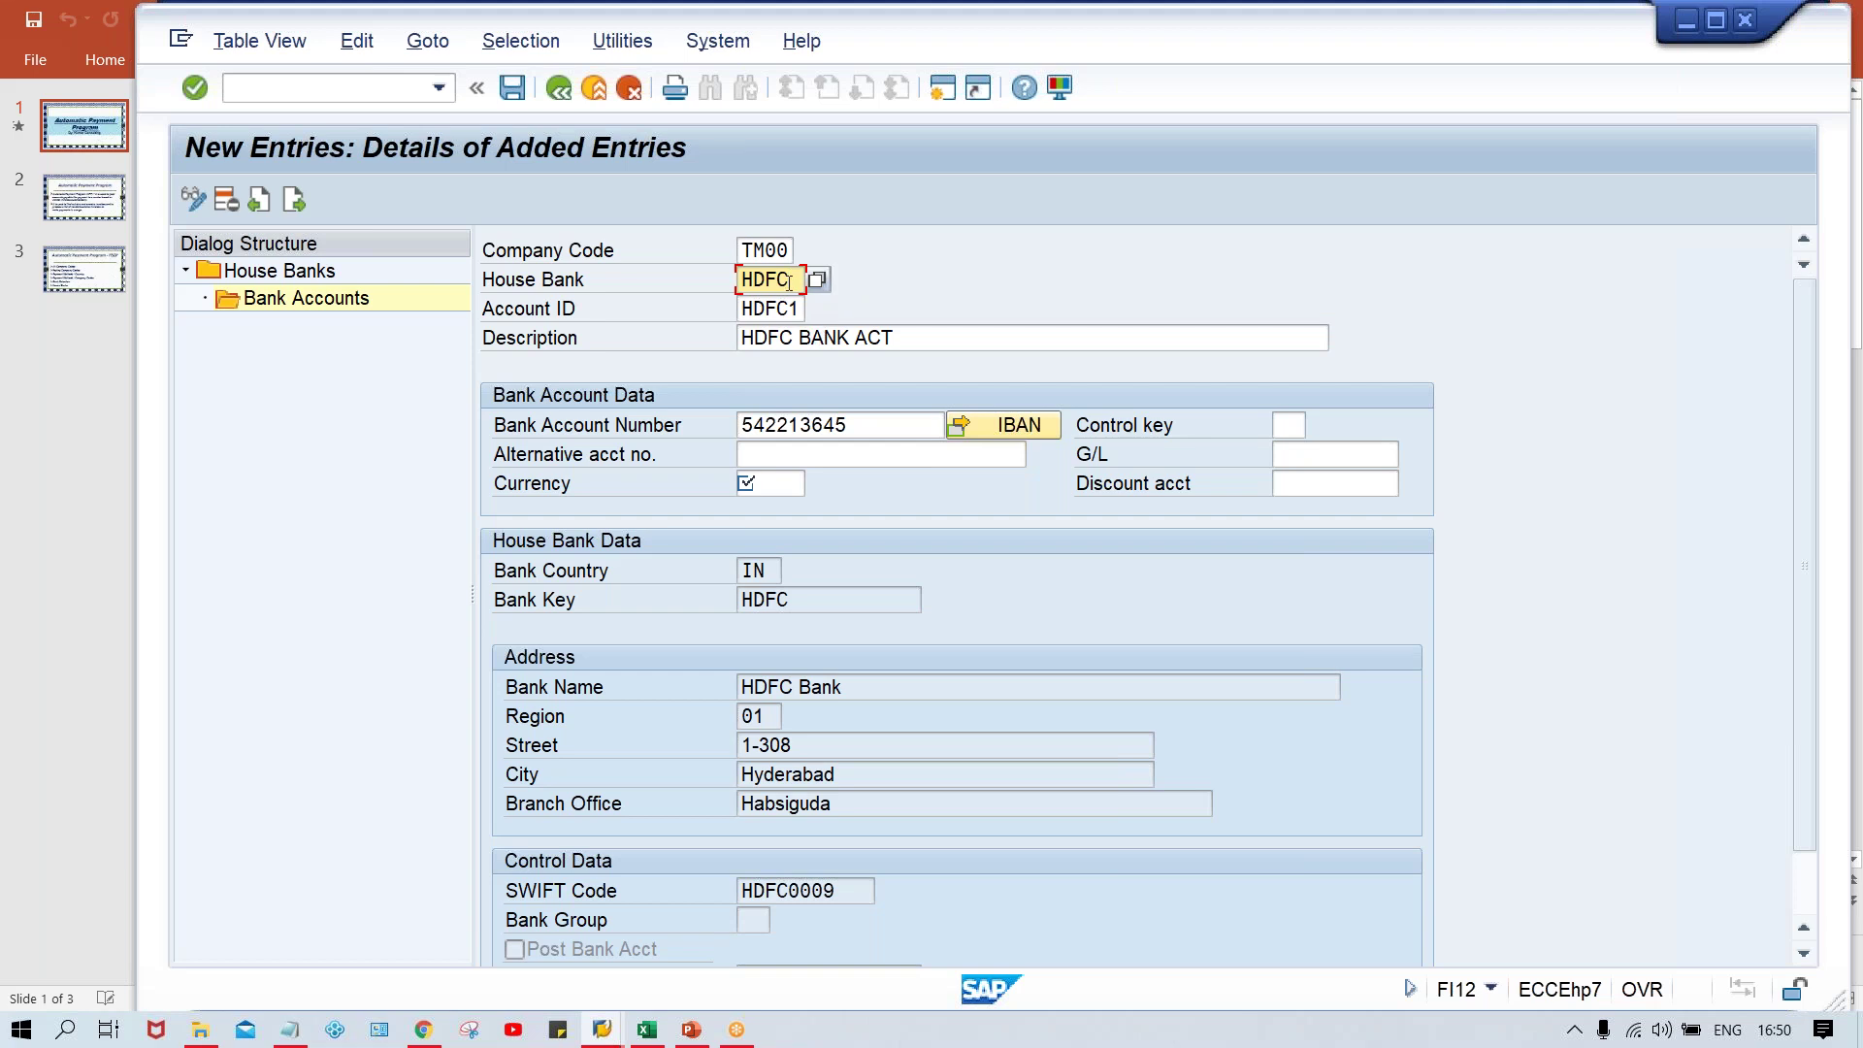
{"action": "left_click", "coordinate": [743, 310]}
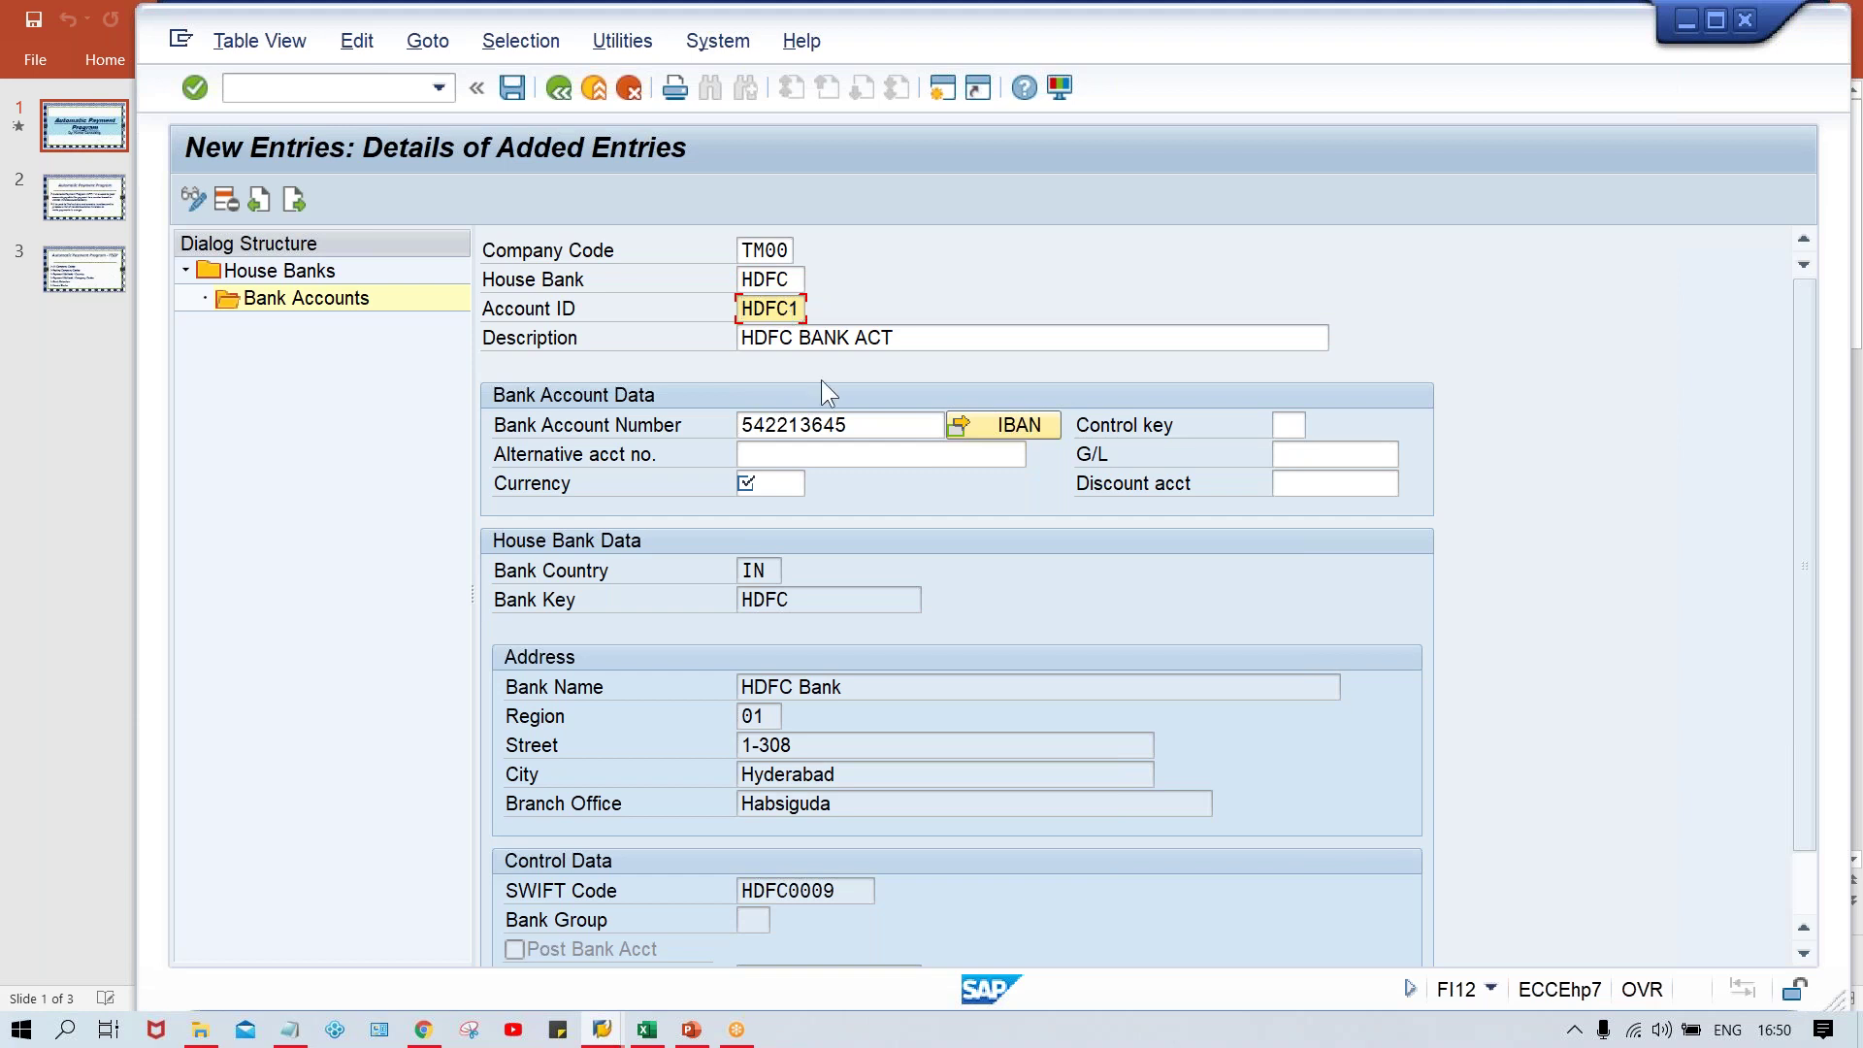
{"action": "left_click_drag", "start_coordinate": [859, 429], "coordinate": [742, 427]}
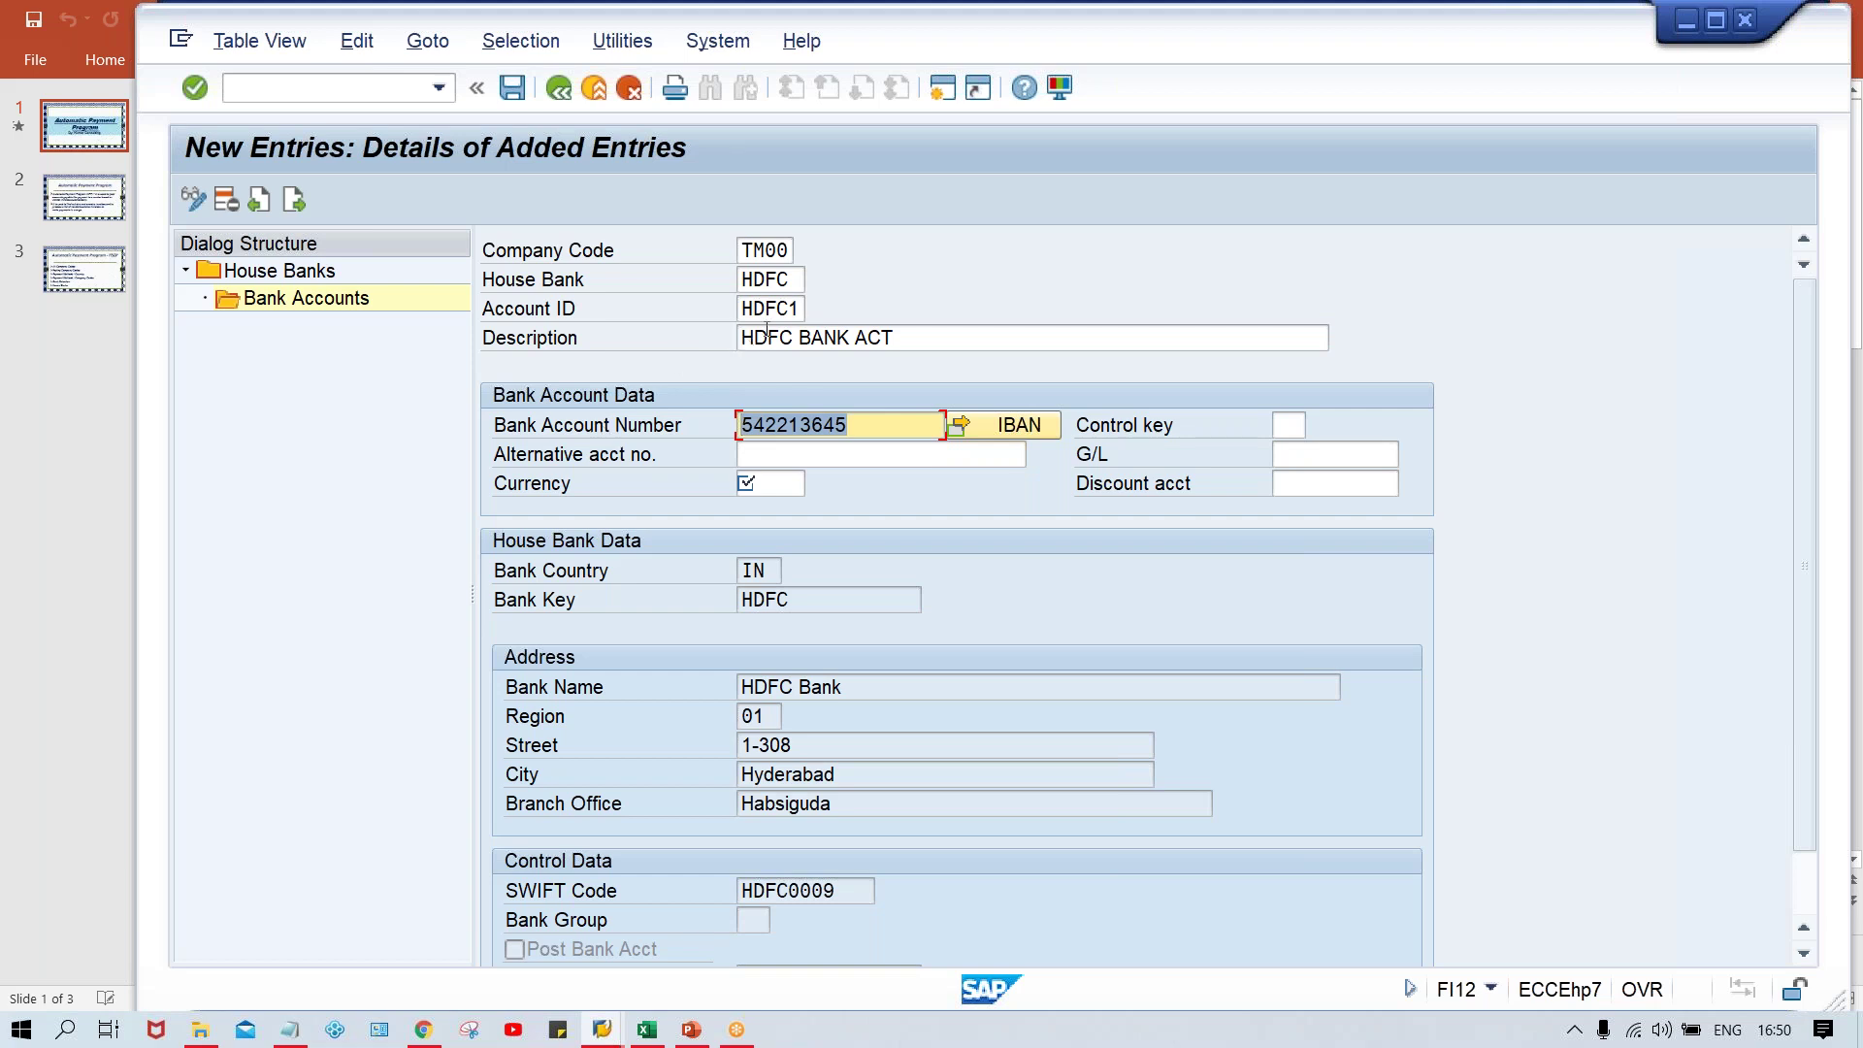
{"action": "left_click_drag", "start_coordinate": [878, 422], "coordinate": [708, 423]}
Set the bank account's currency to INR and assign G/L account 1000.
{"action": "left_click", "coordinate": [770, 481]}
{"action": "type", "text": "I"}
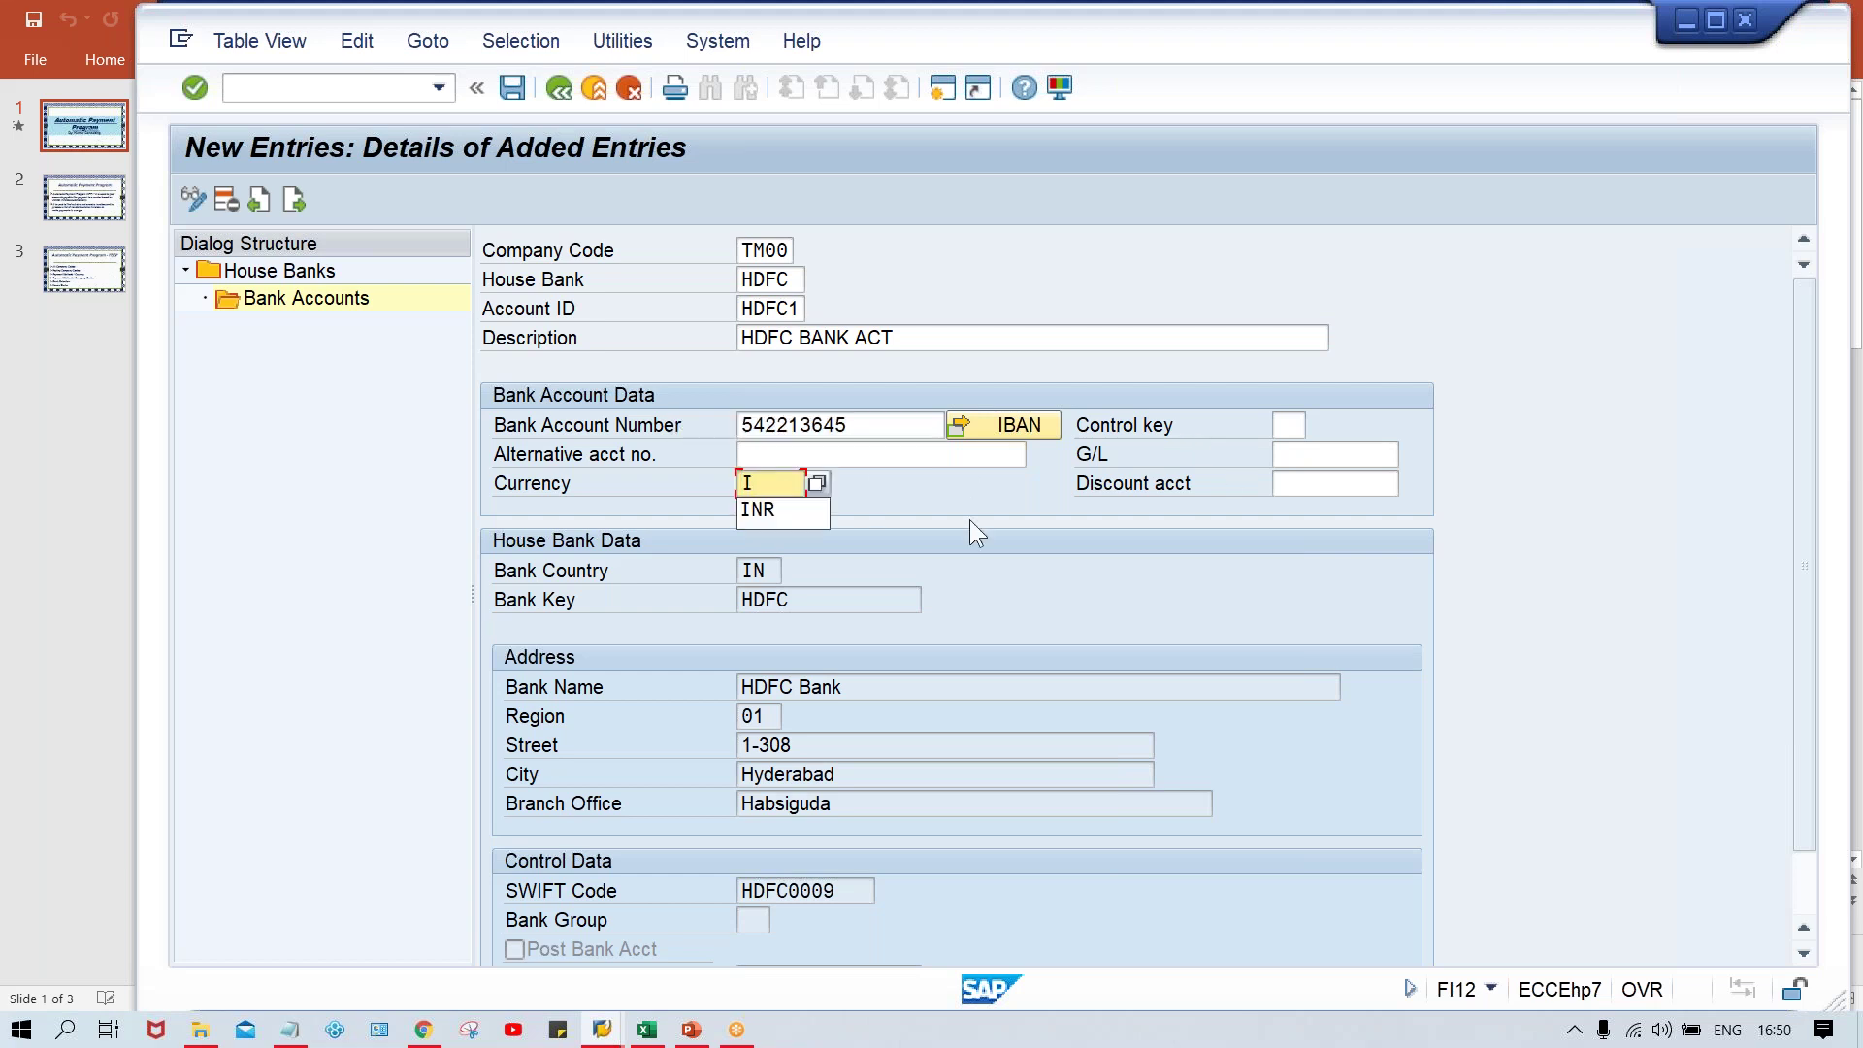
{"action": "key", "text": "Down"}
{"action": "key", "text": "Return"}
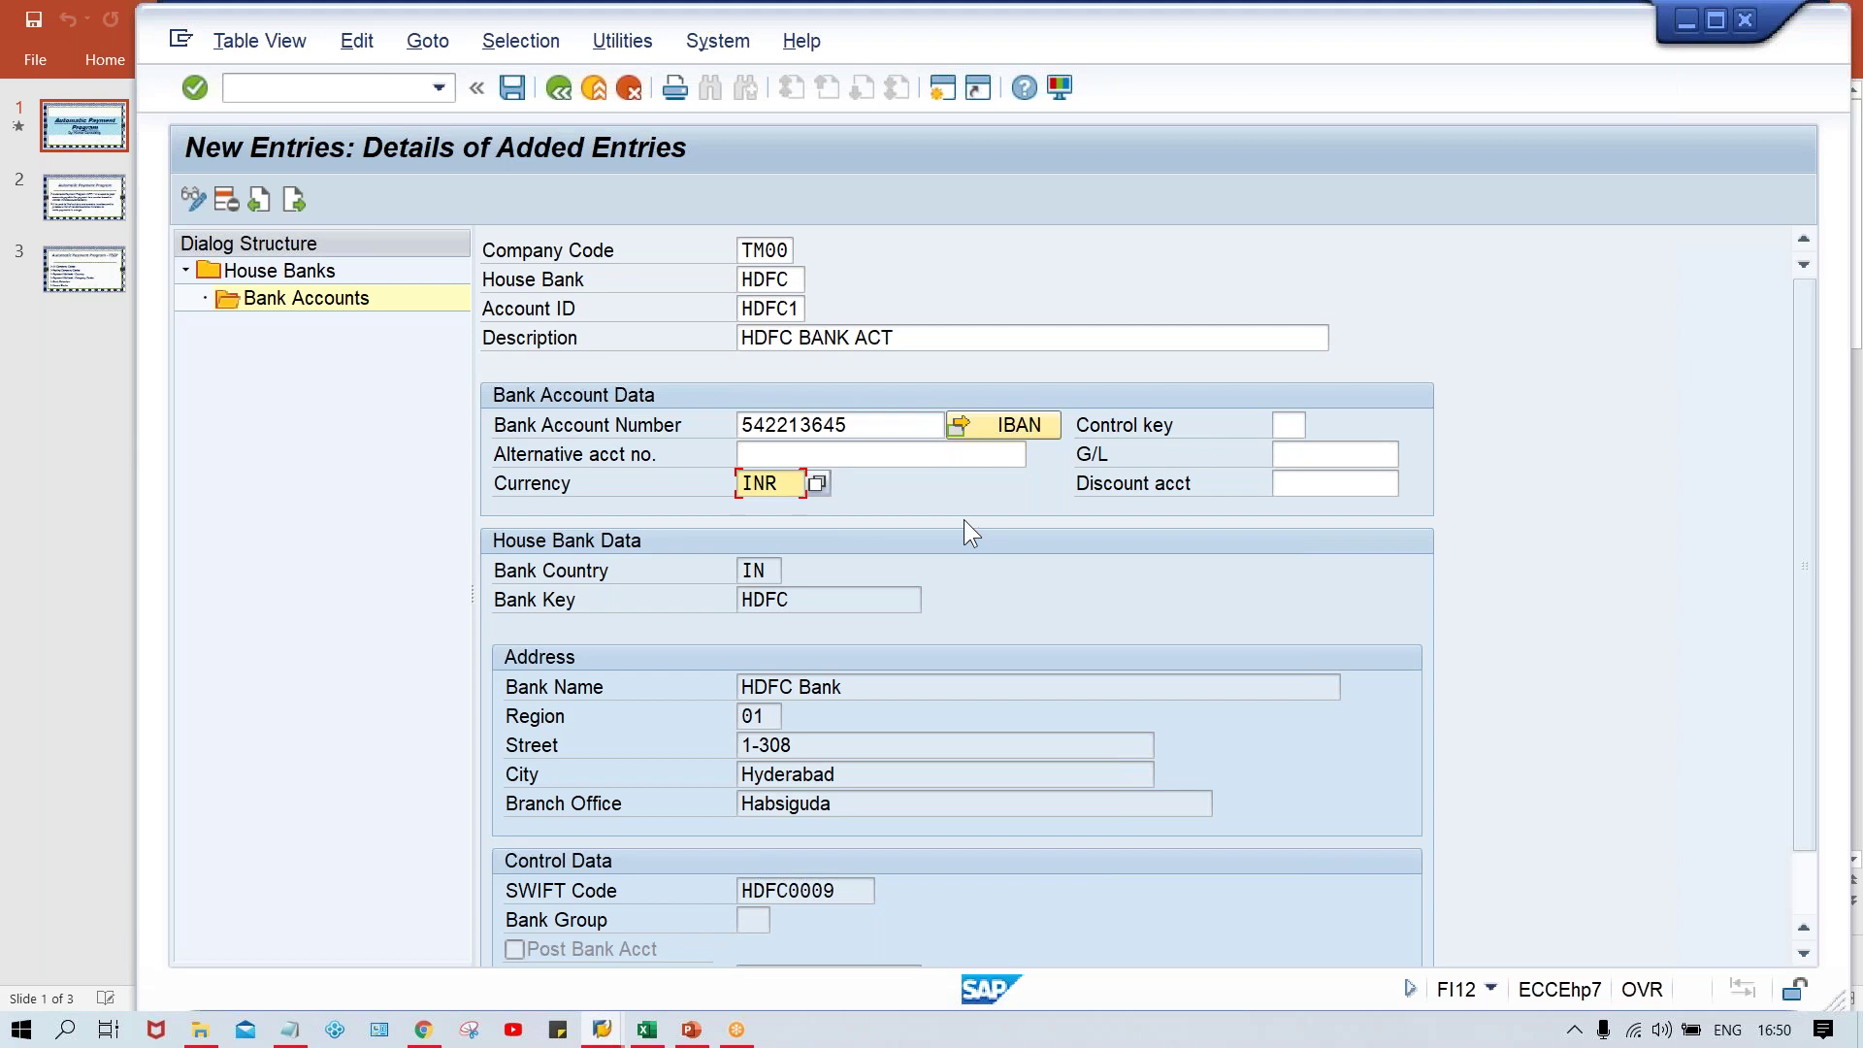
{"action": "left_click", "coordinate": [1315, 454]}
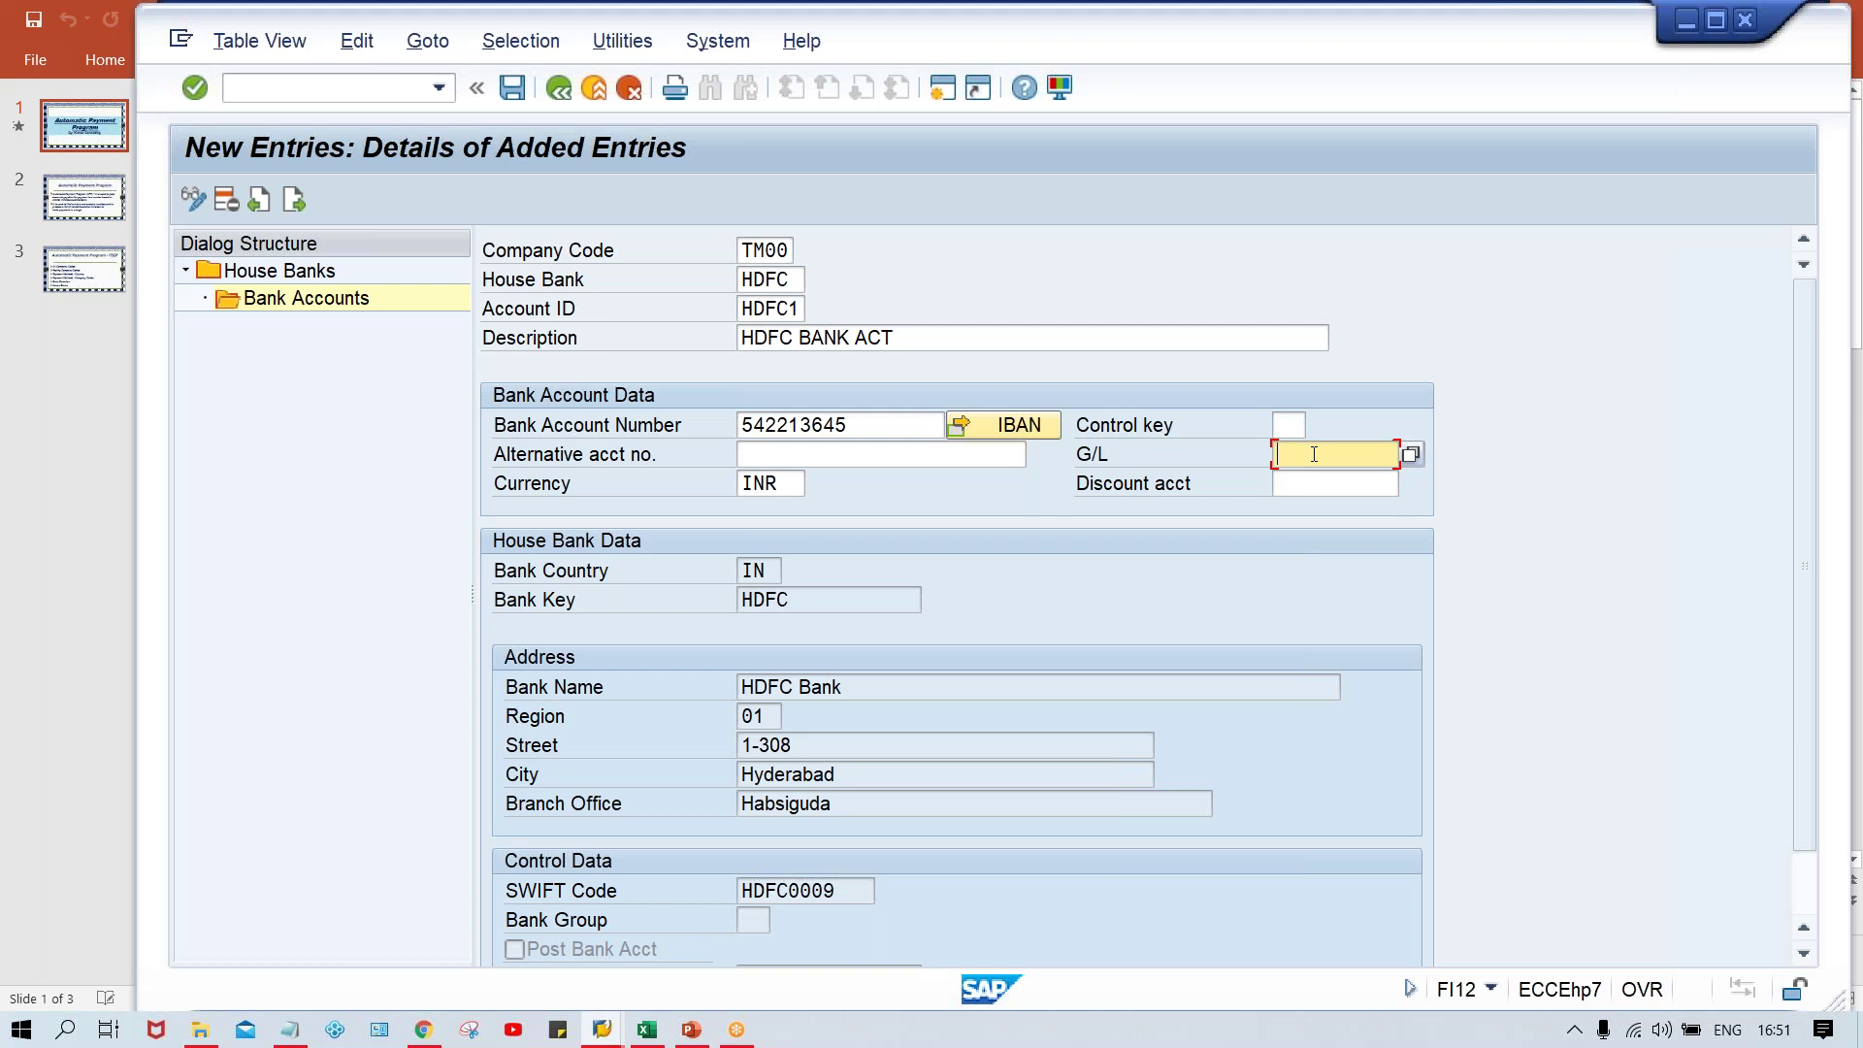
{"action": "type", "text": "1000"}
{"action": "key", "text": "Return"}
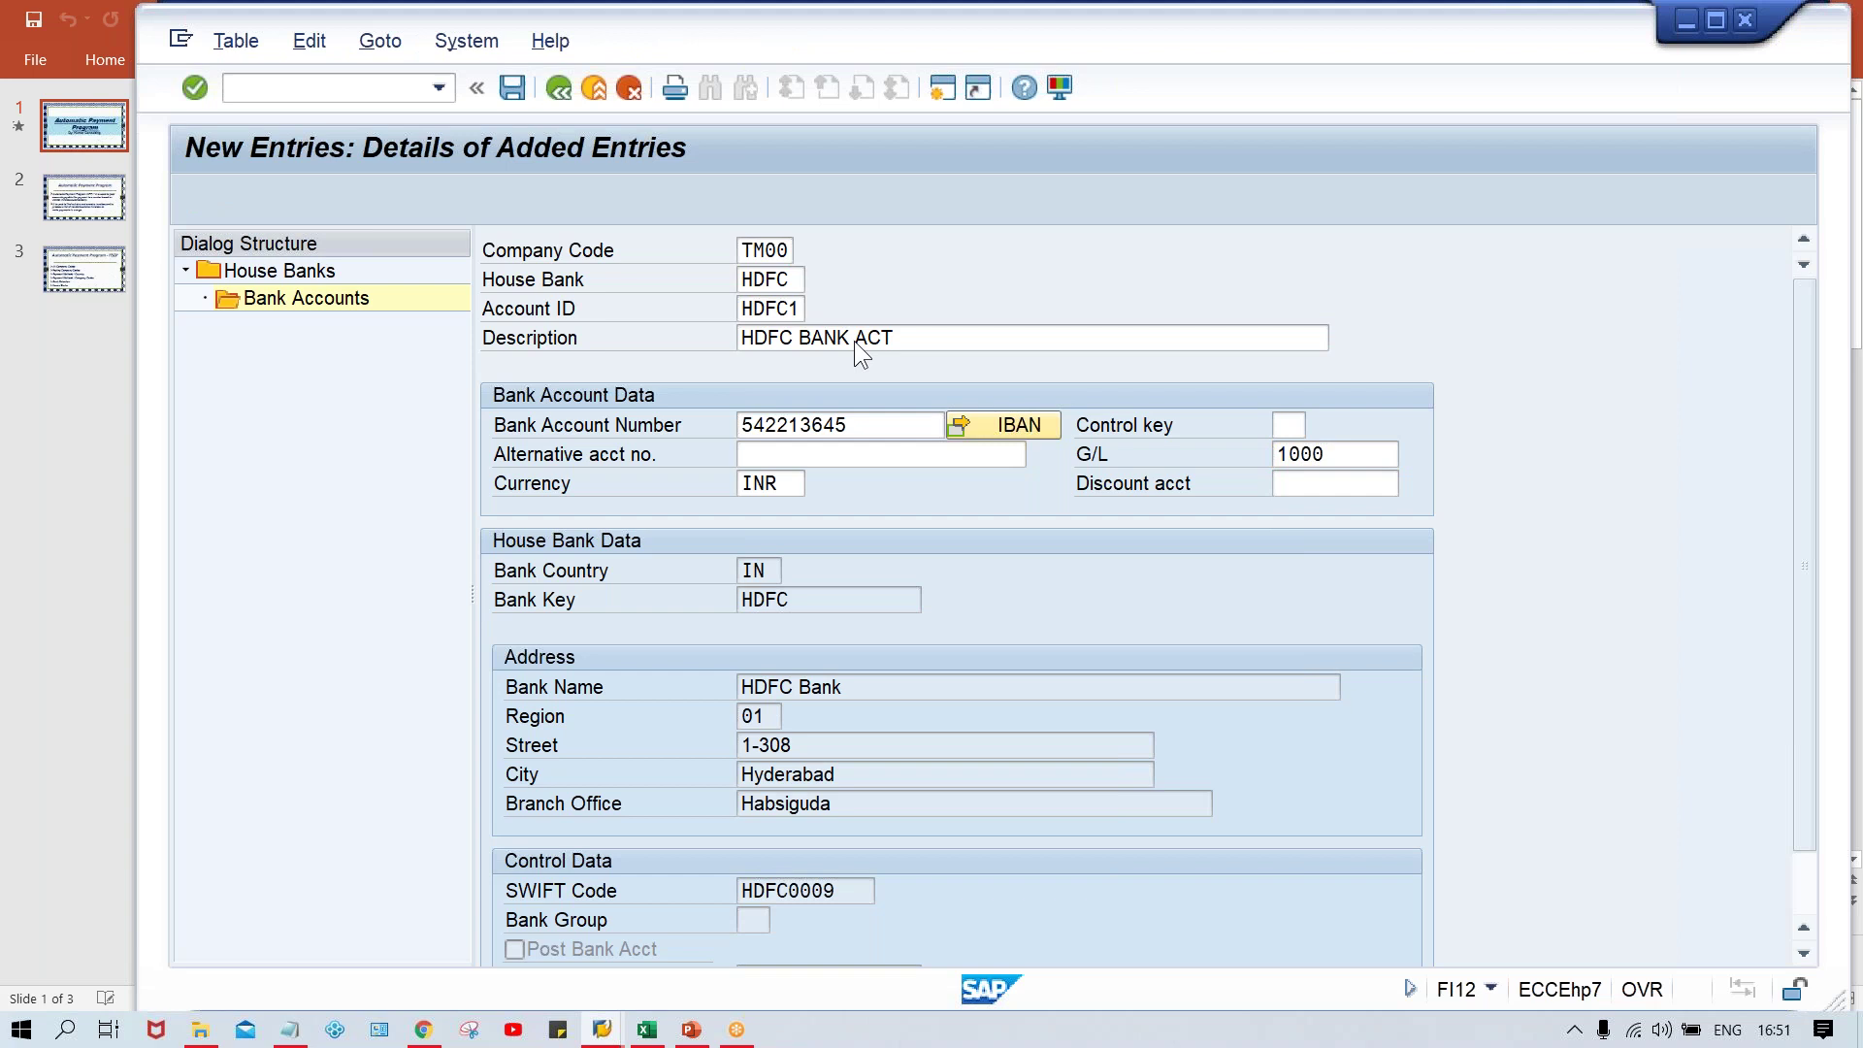
Save the house bank and its account to customizing request EH7K900724, declining to transport the IBAN.
{"action": "key", "text": "ctrl+s"}
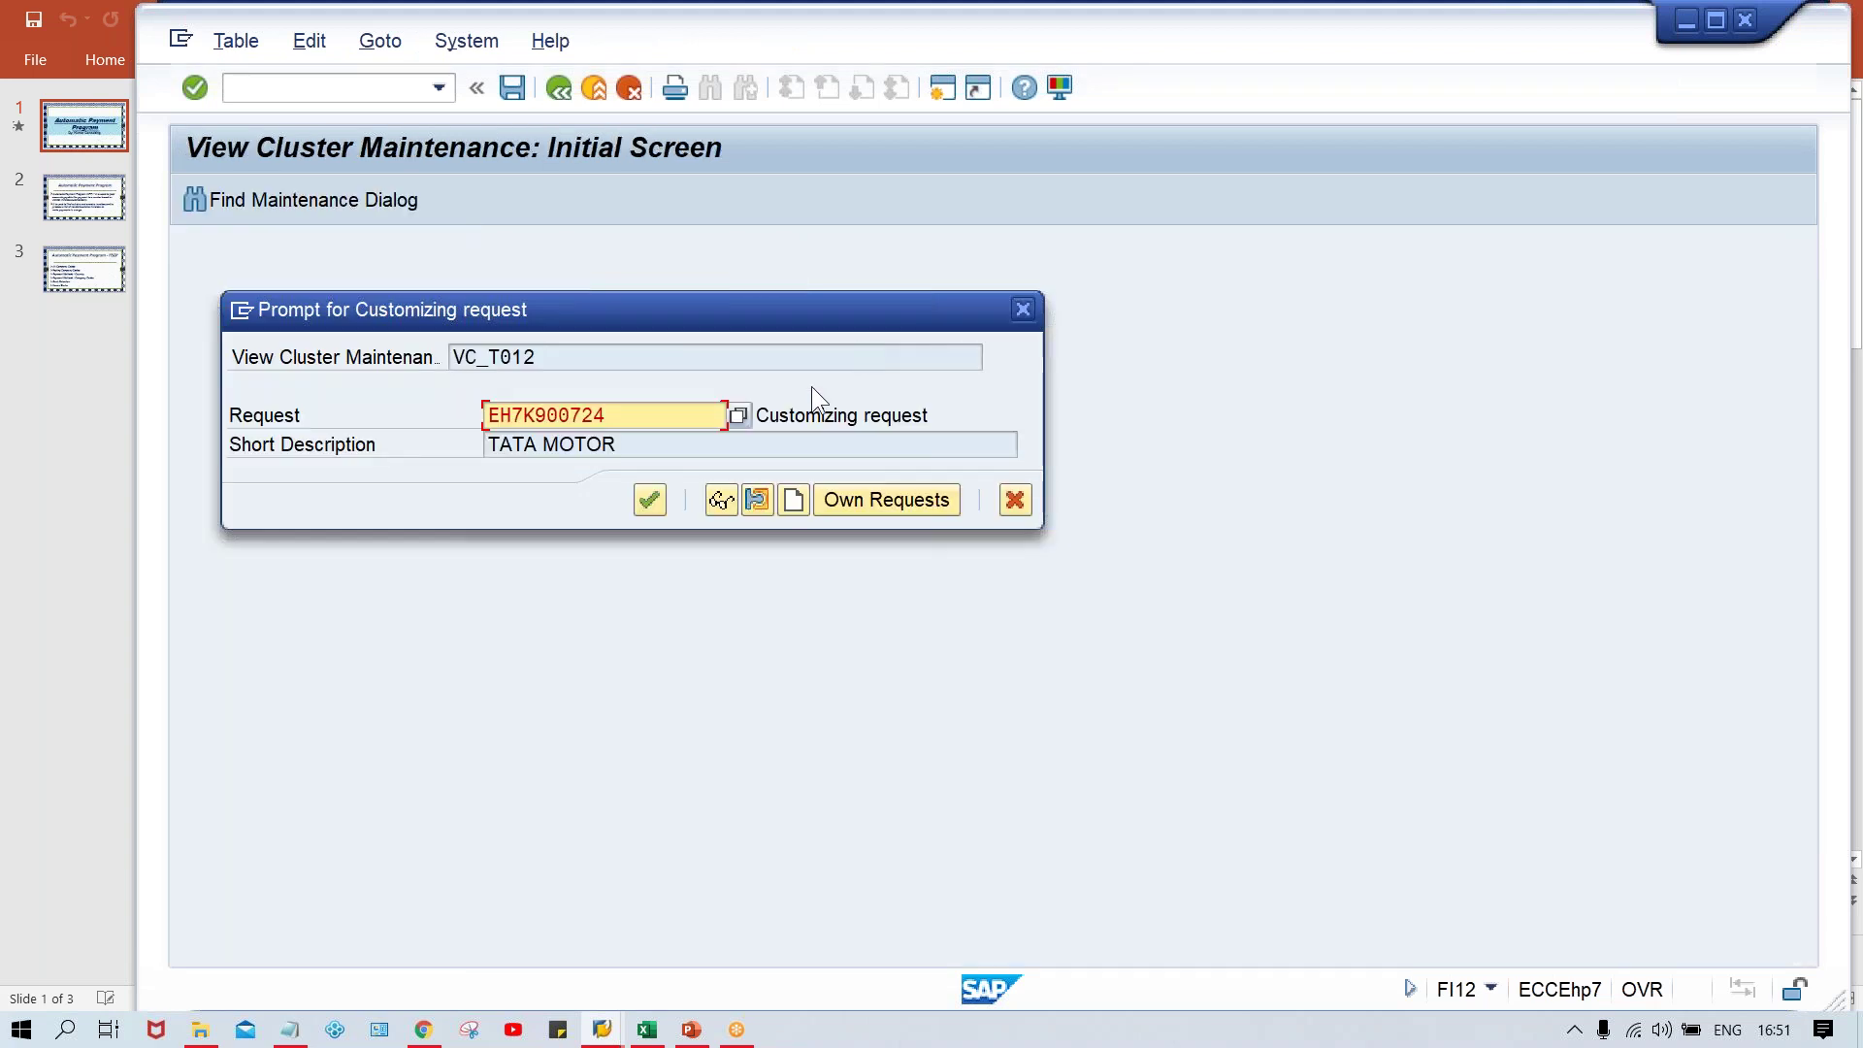
{"action": "left_click", "coordinate": [645, 501]}
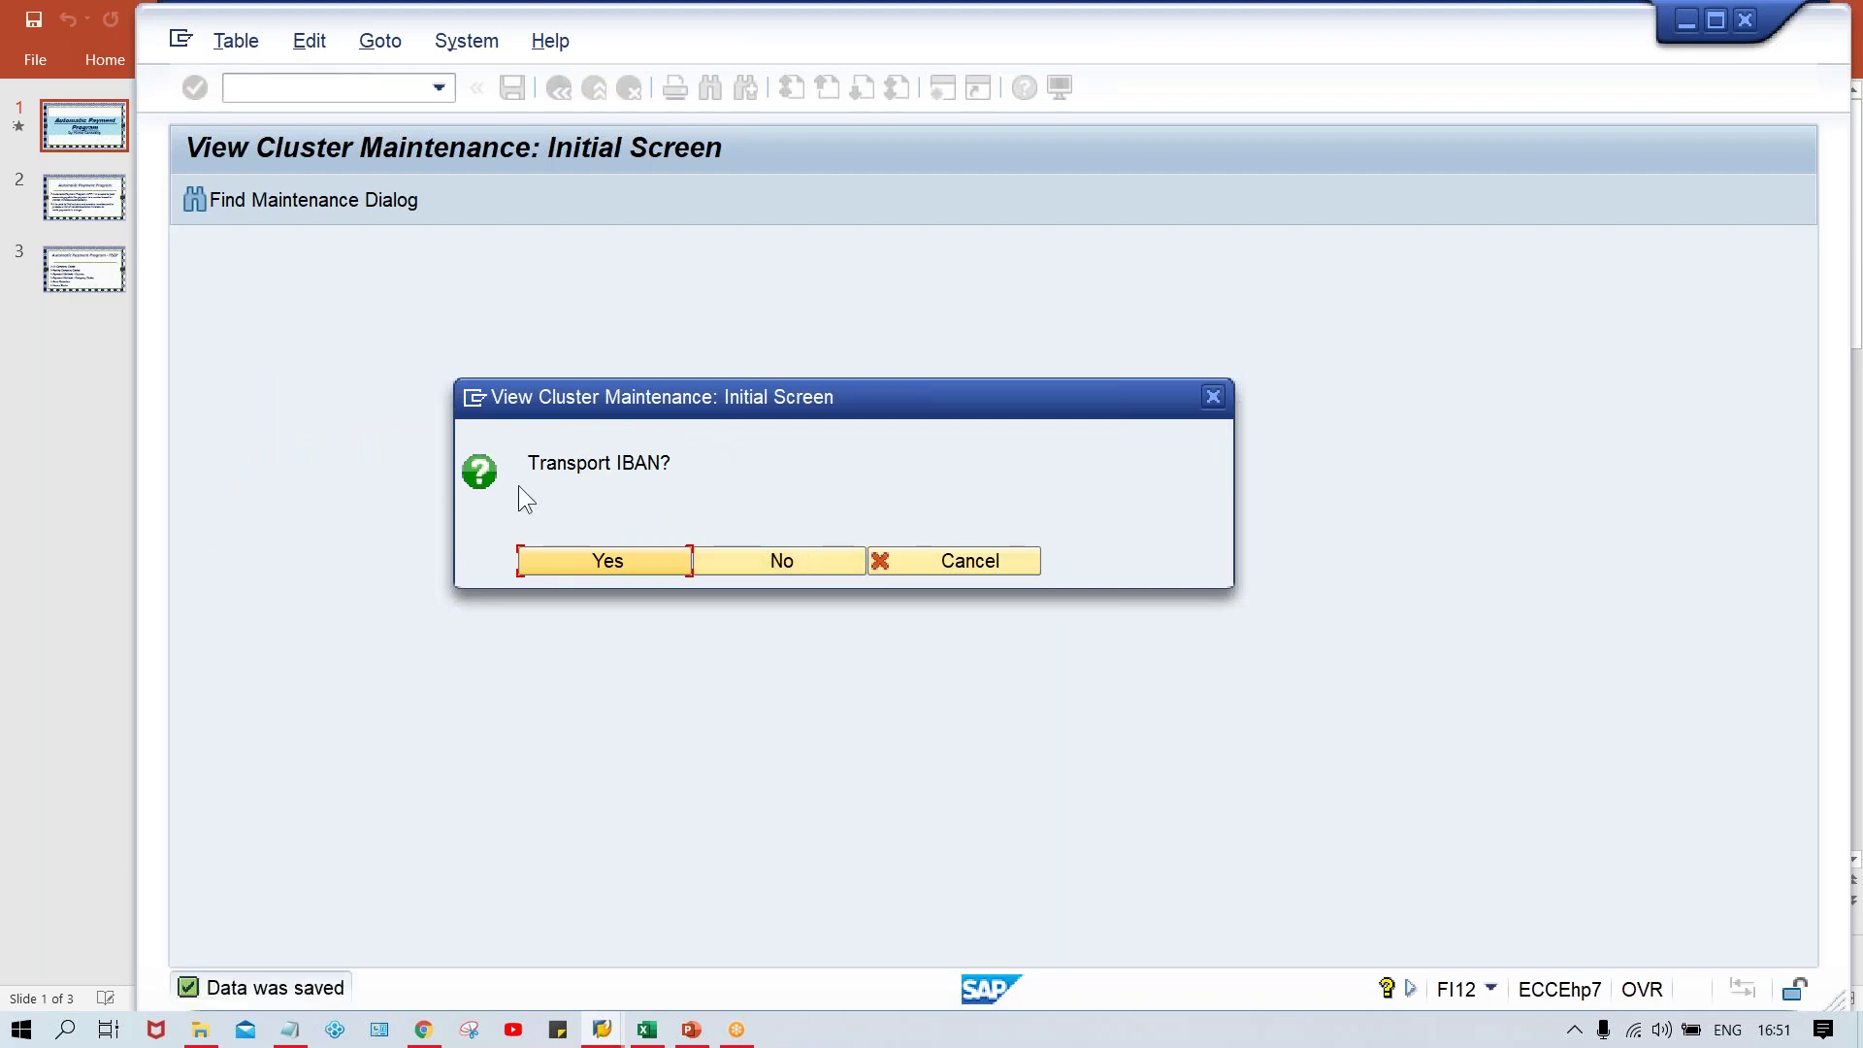
{"action": "left_click", "coordinate": [800, 561]}
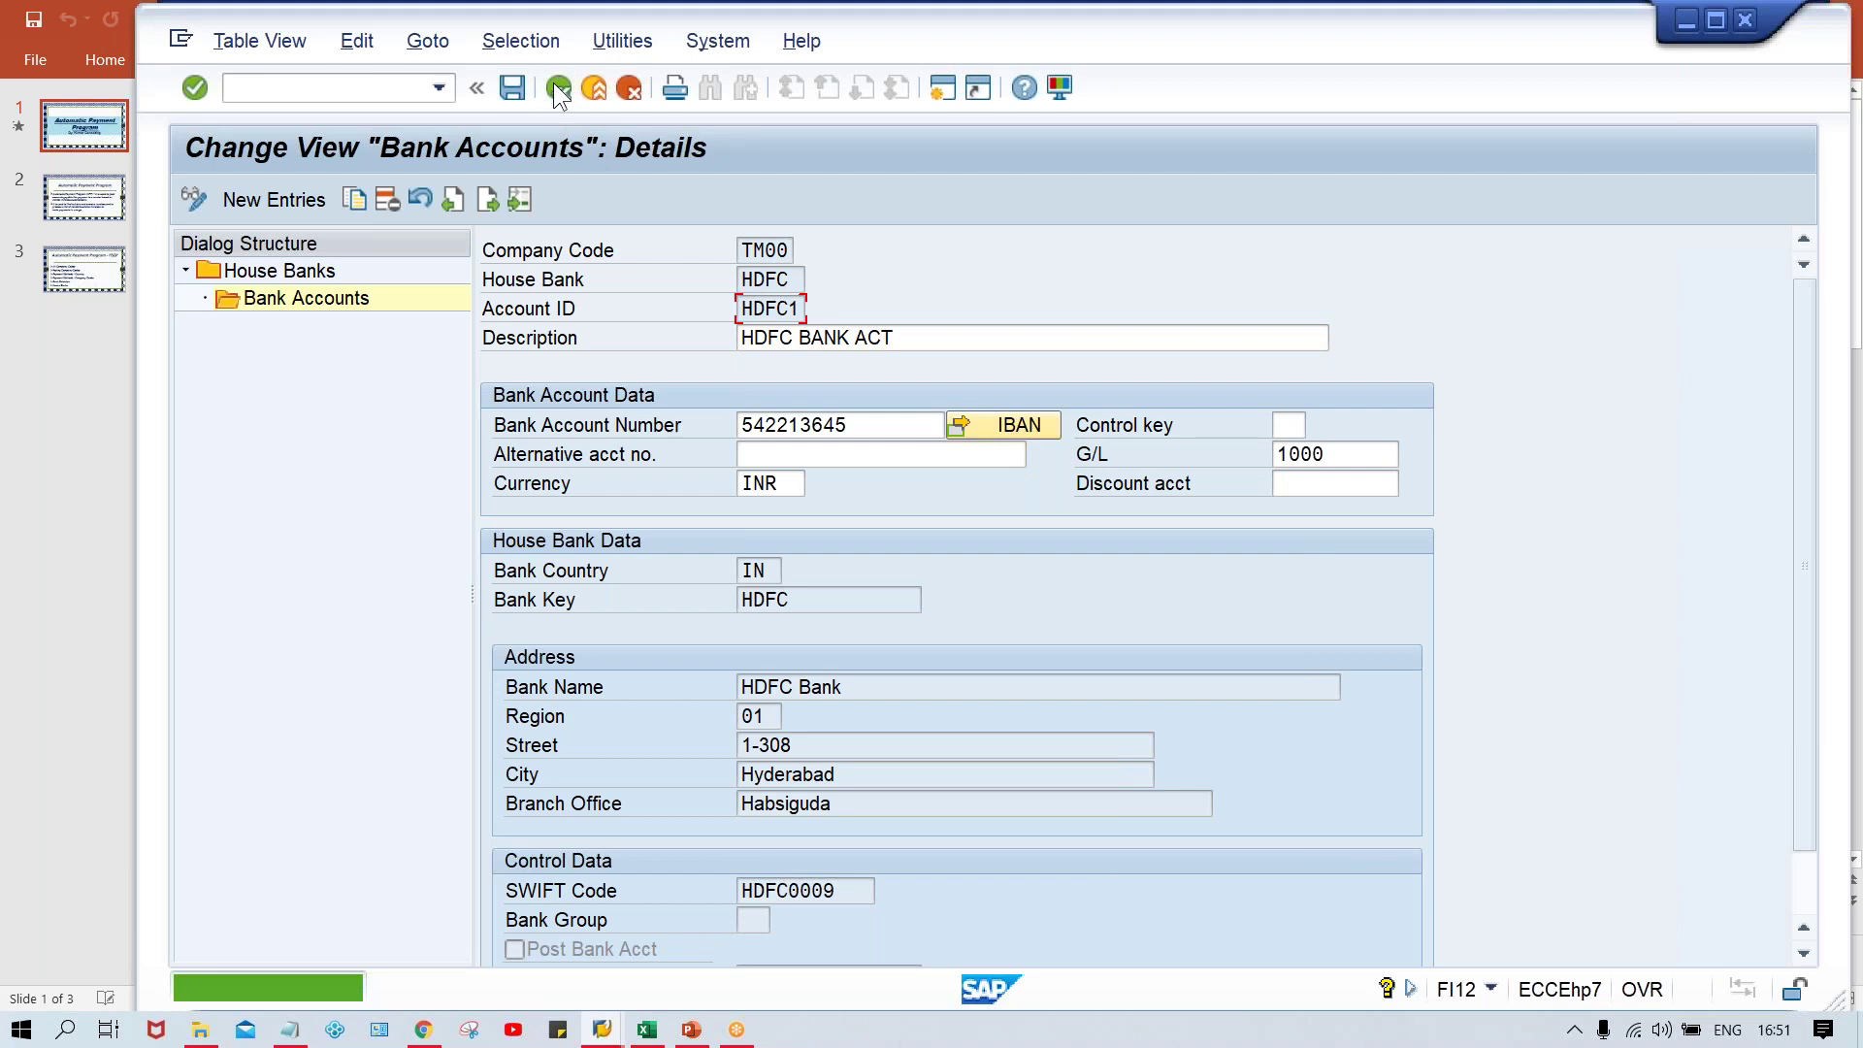
Leave house bank maintenance and open the Bank Selection overview of transaction FBZP.
{"action": "left_click", "coordinate": [558, 88]}
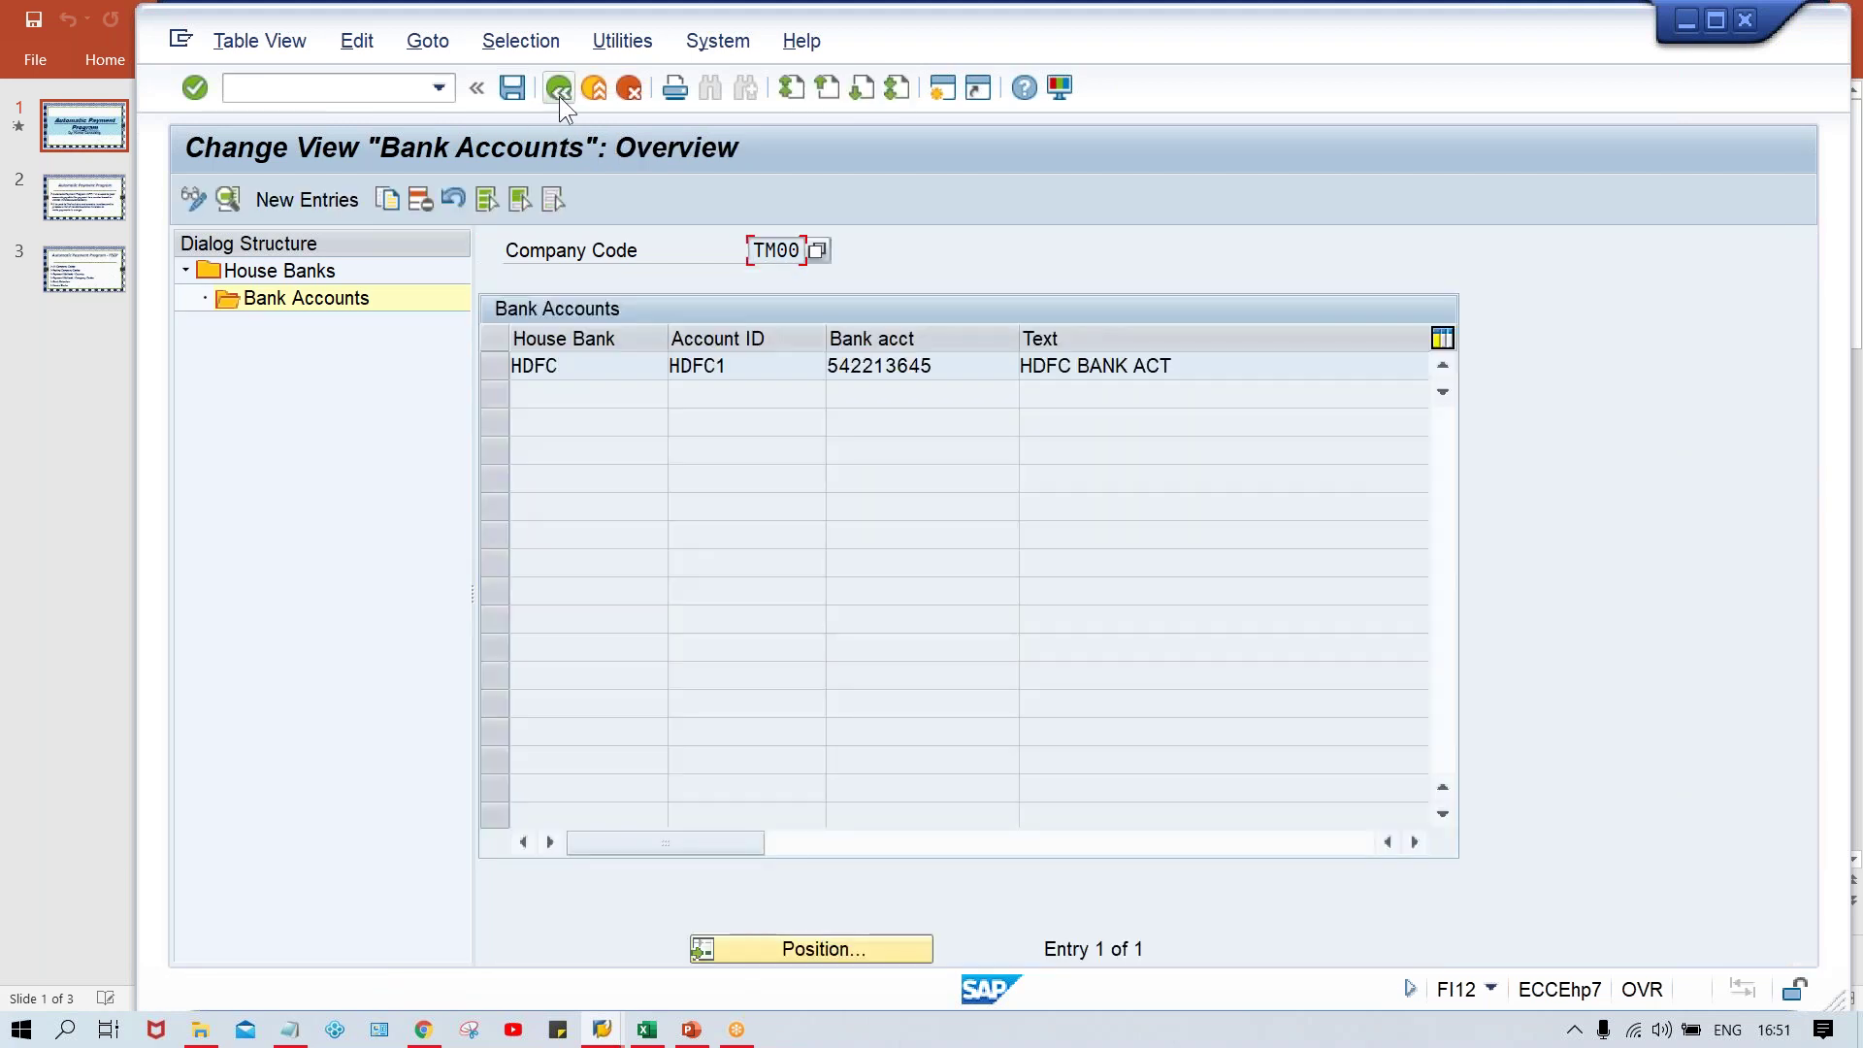
{"action": "left_click", "coordinate": [559, 89]}
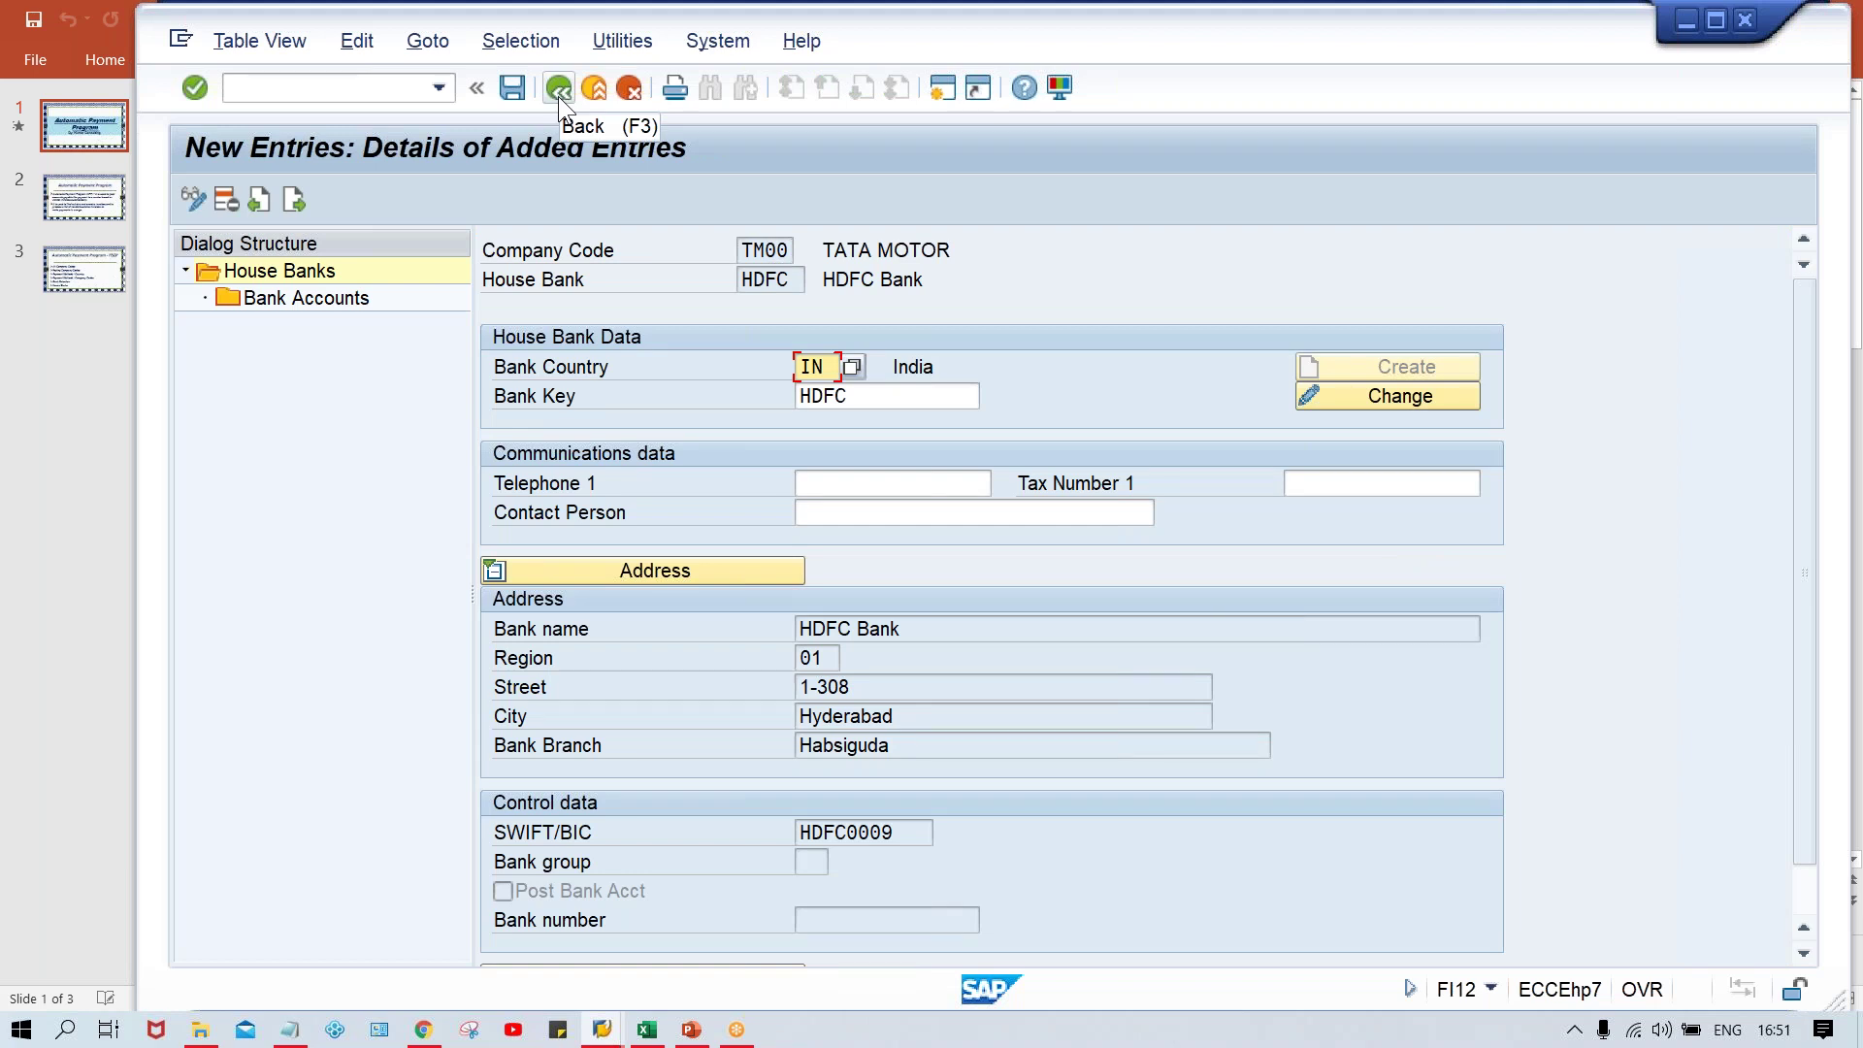
{"action": "left_click", "coordinate": [558, 96]}
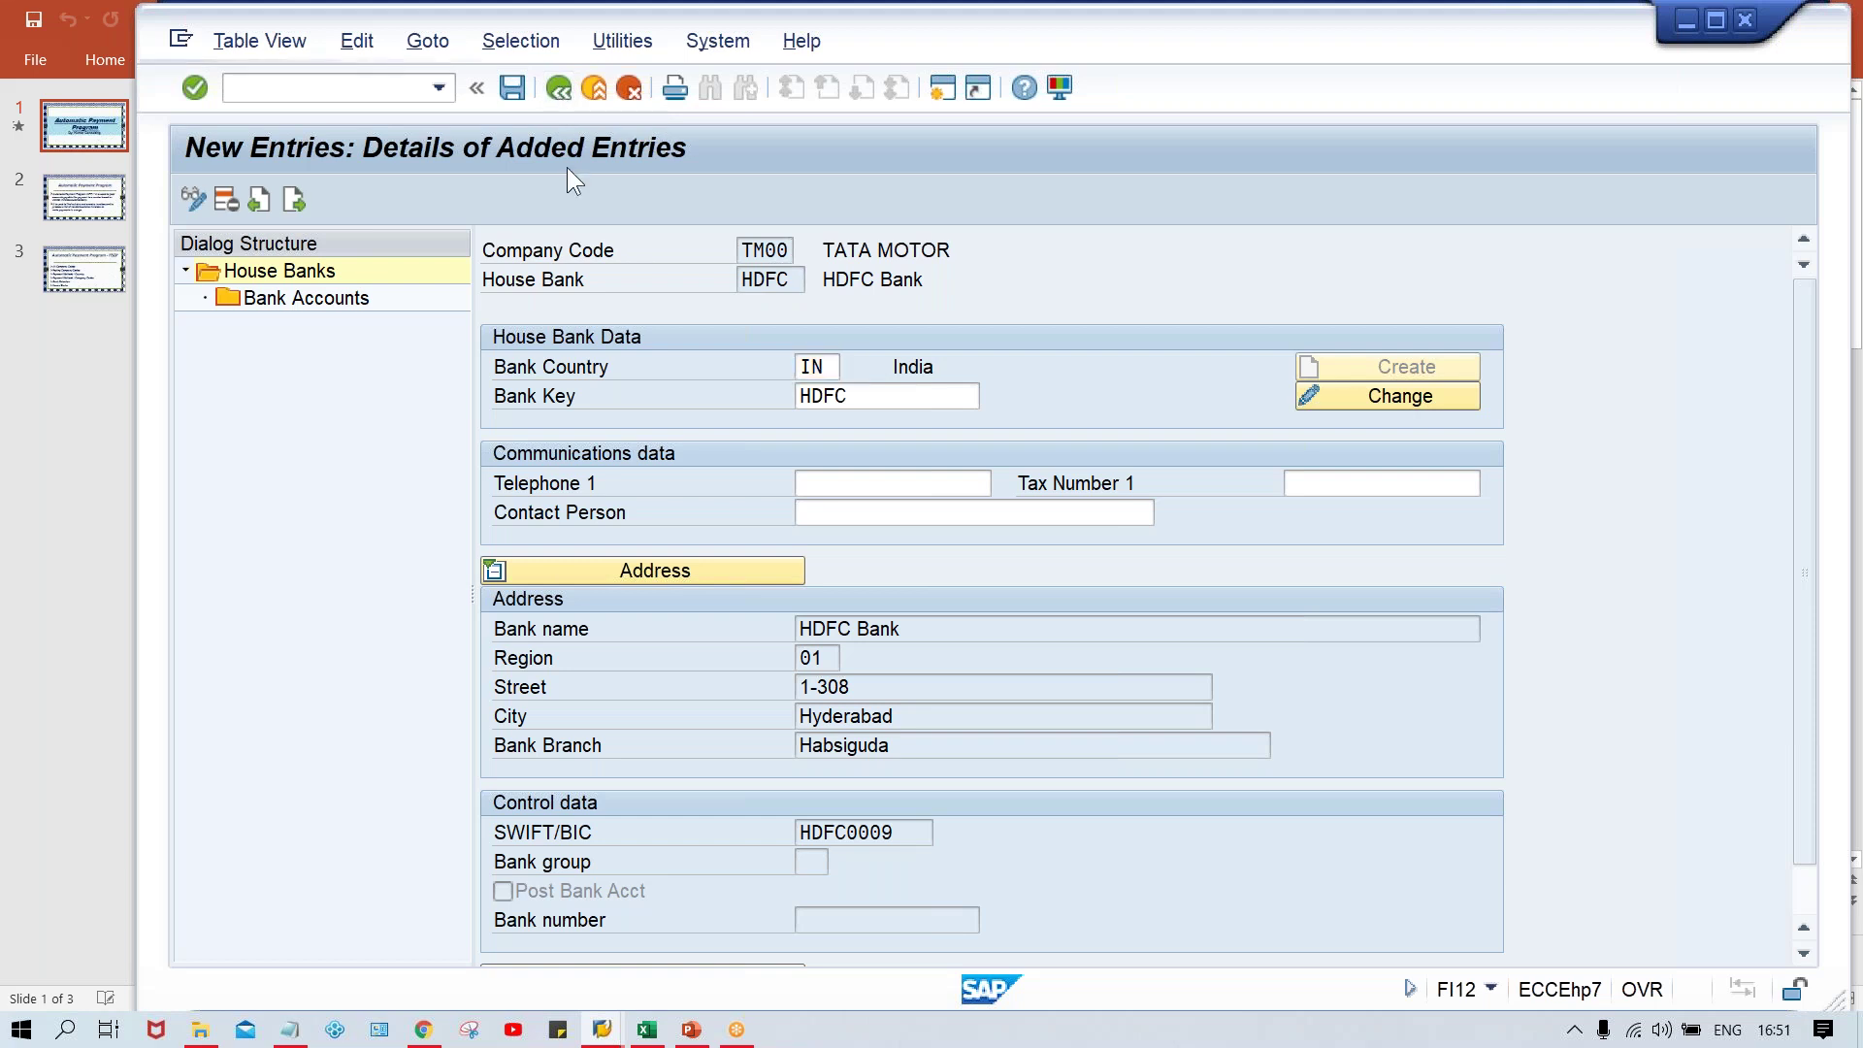
{"action": "left_click", "coordinate": [561, 90]}
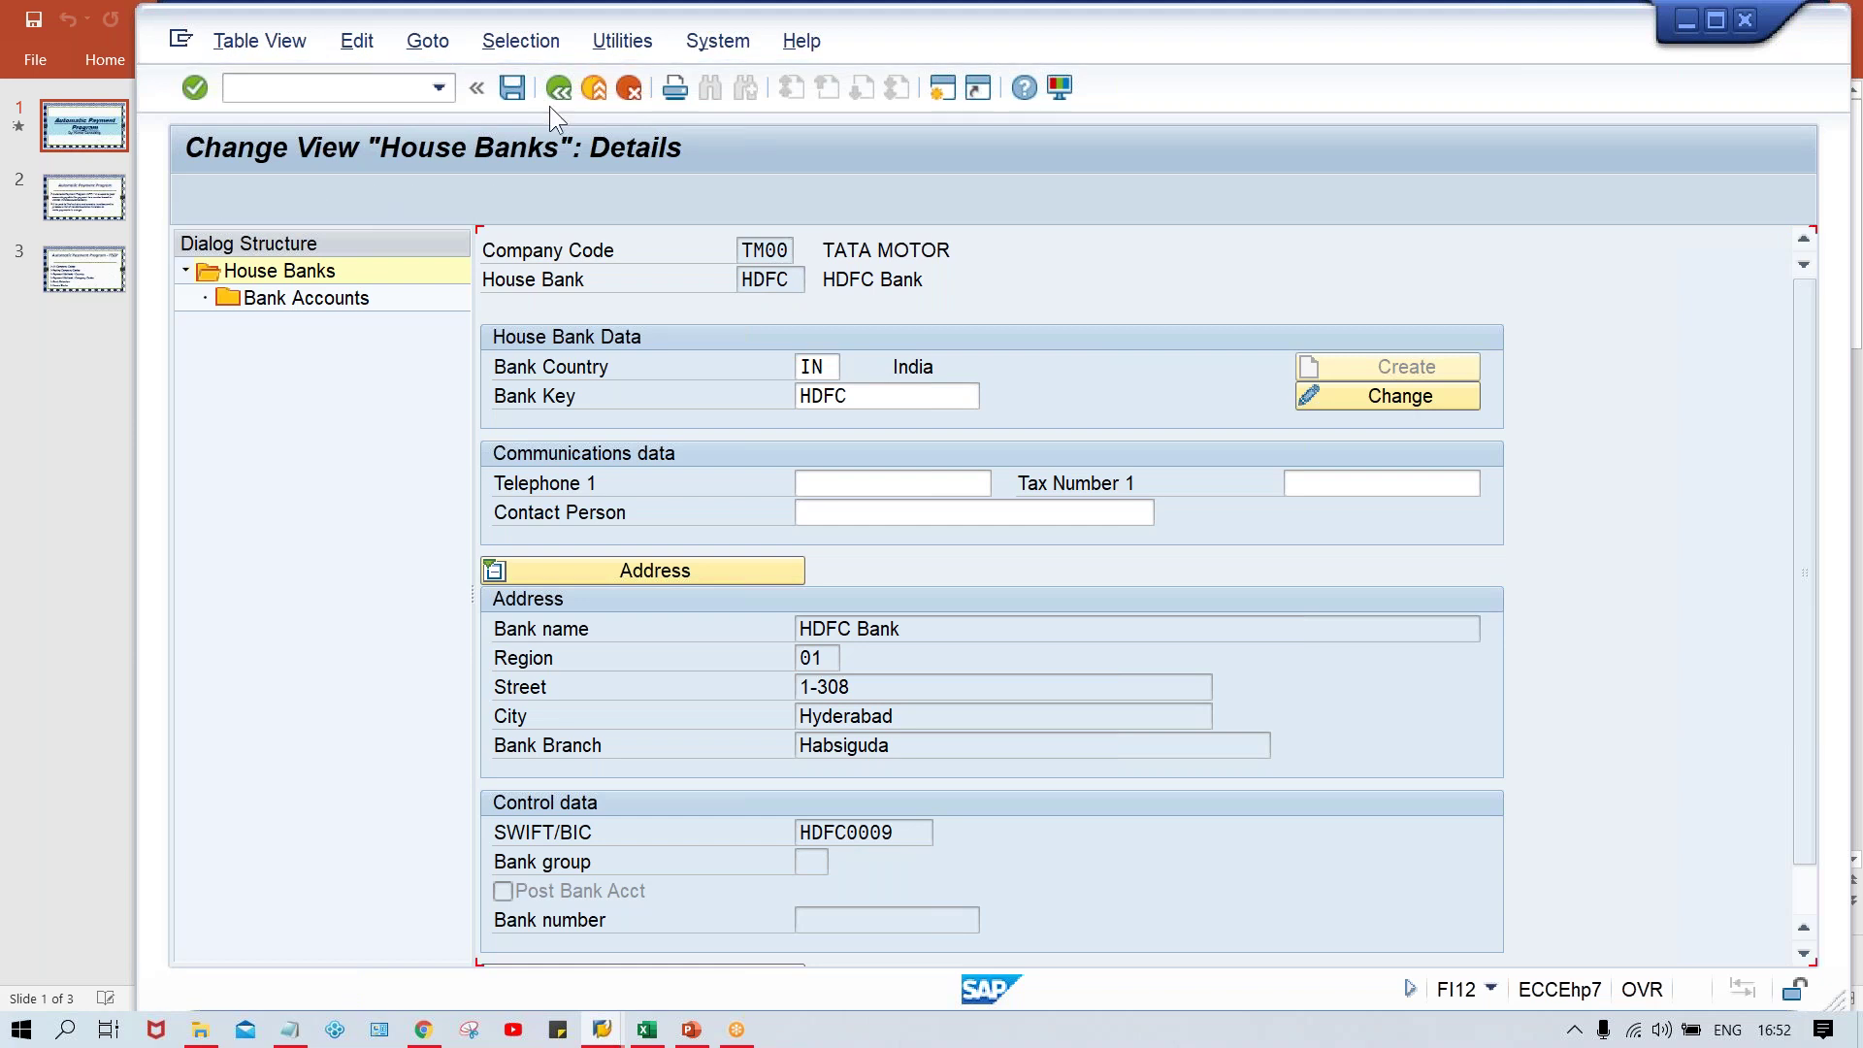
{"action": "left_click", "coordinate": [545, 81]}
{"action": "left_click", "coordinate": [544, 81]}
{"action": "left_click", "coordinate": [546, 82]}
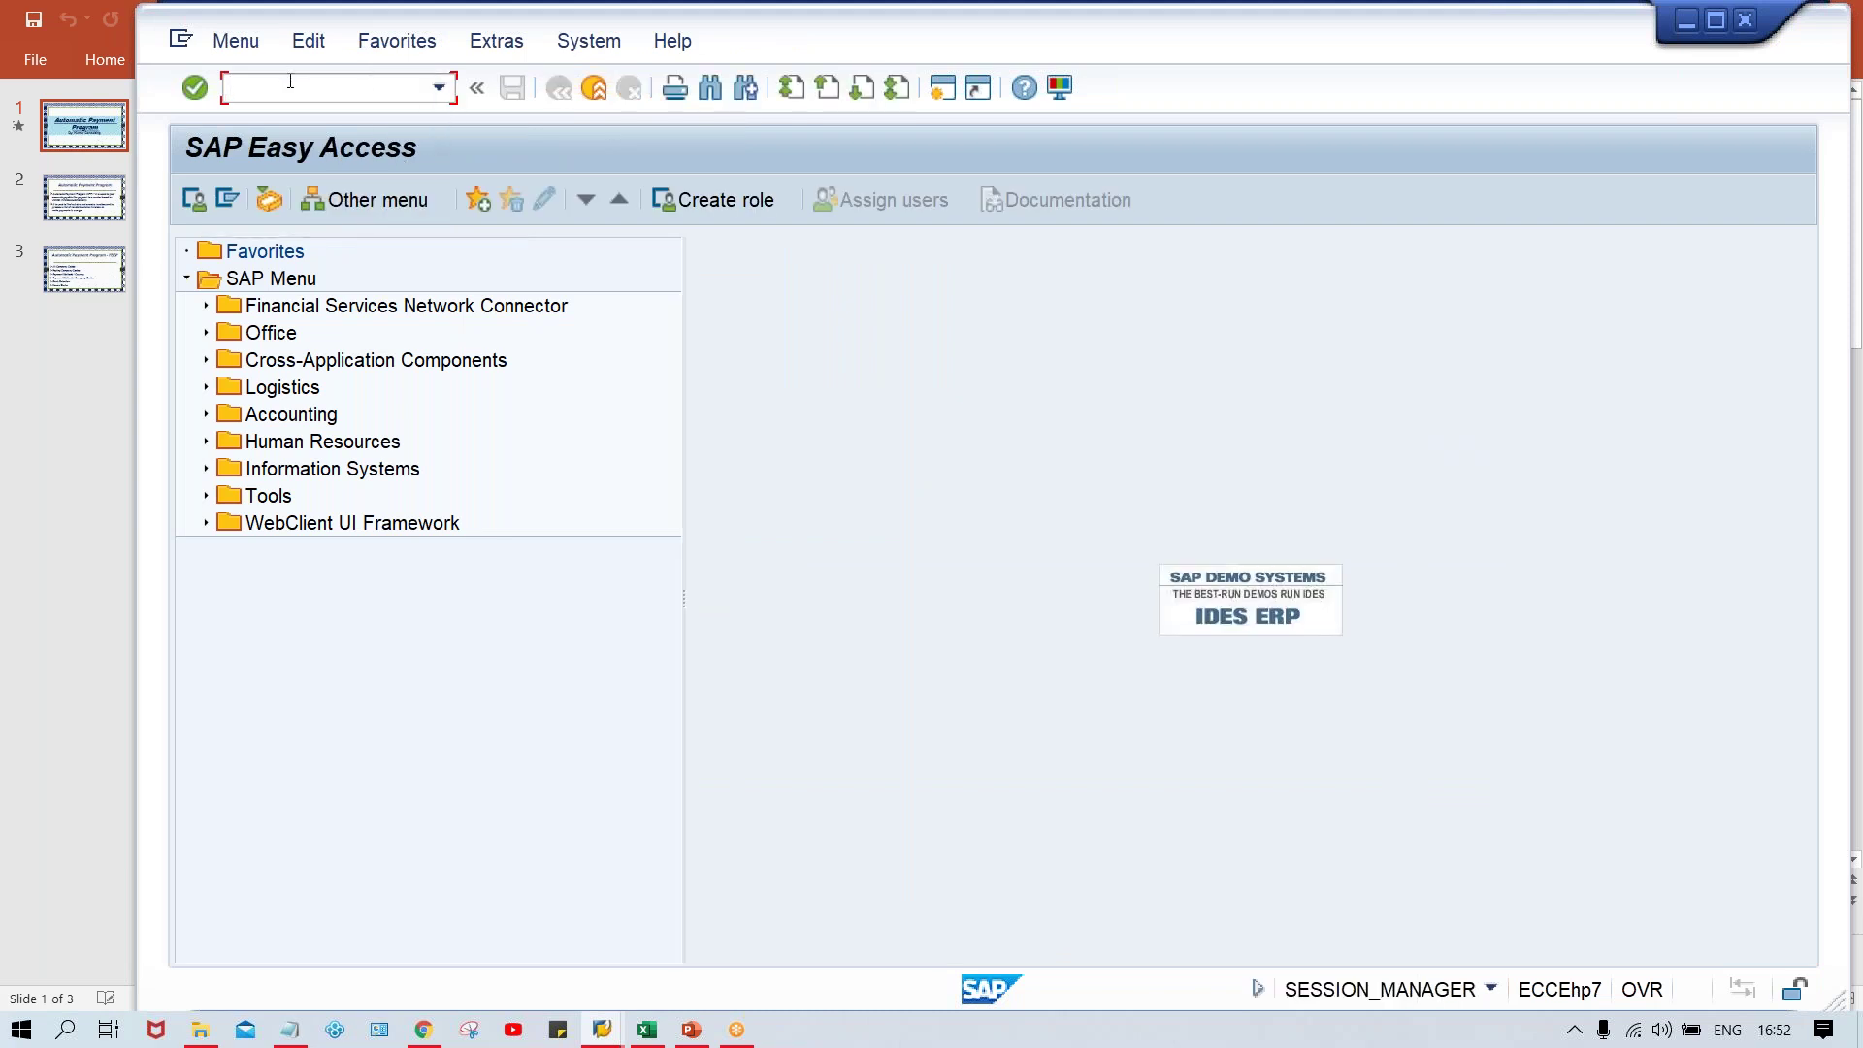
{"action": "type", "text": "FBZP"}
{"action": "key", "text": "Return"}
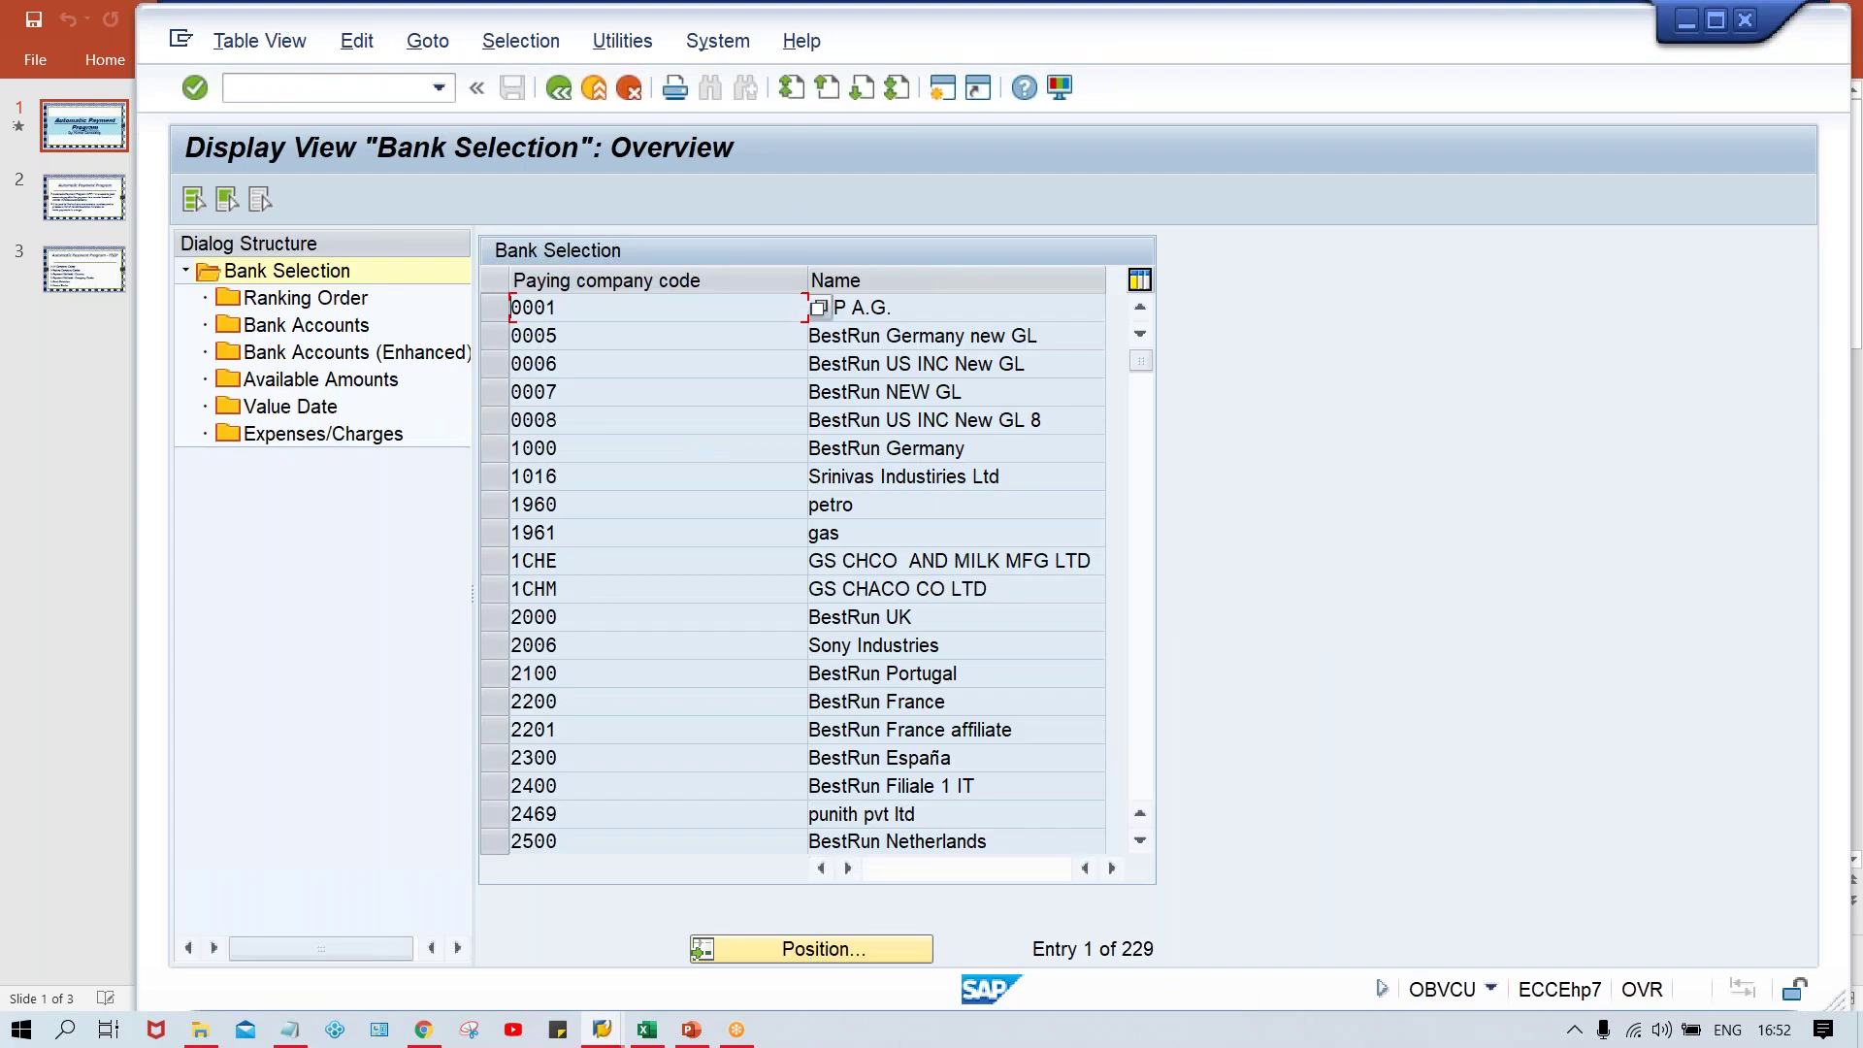
Locate and select paying company code TM00 in the bank selection, and open its Ranking Order view.
{"action": "left_click", "coordinate": [848, 949]}
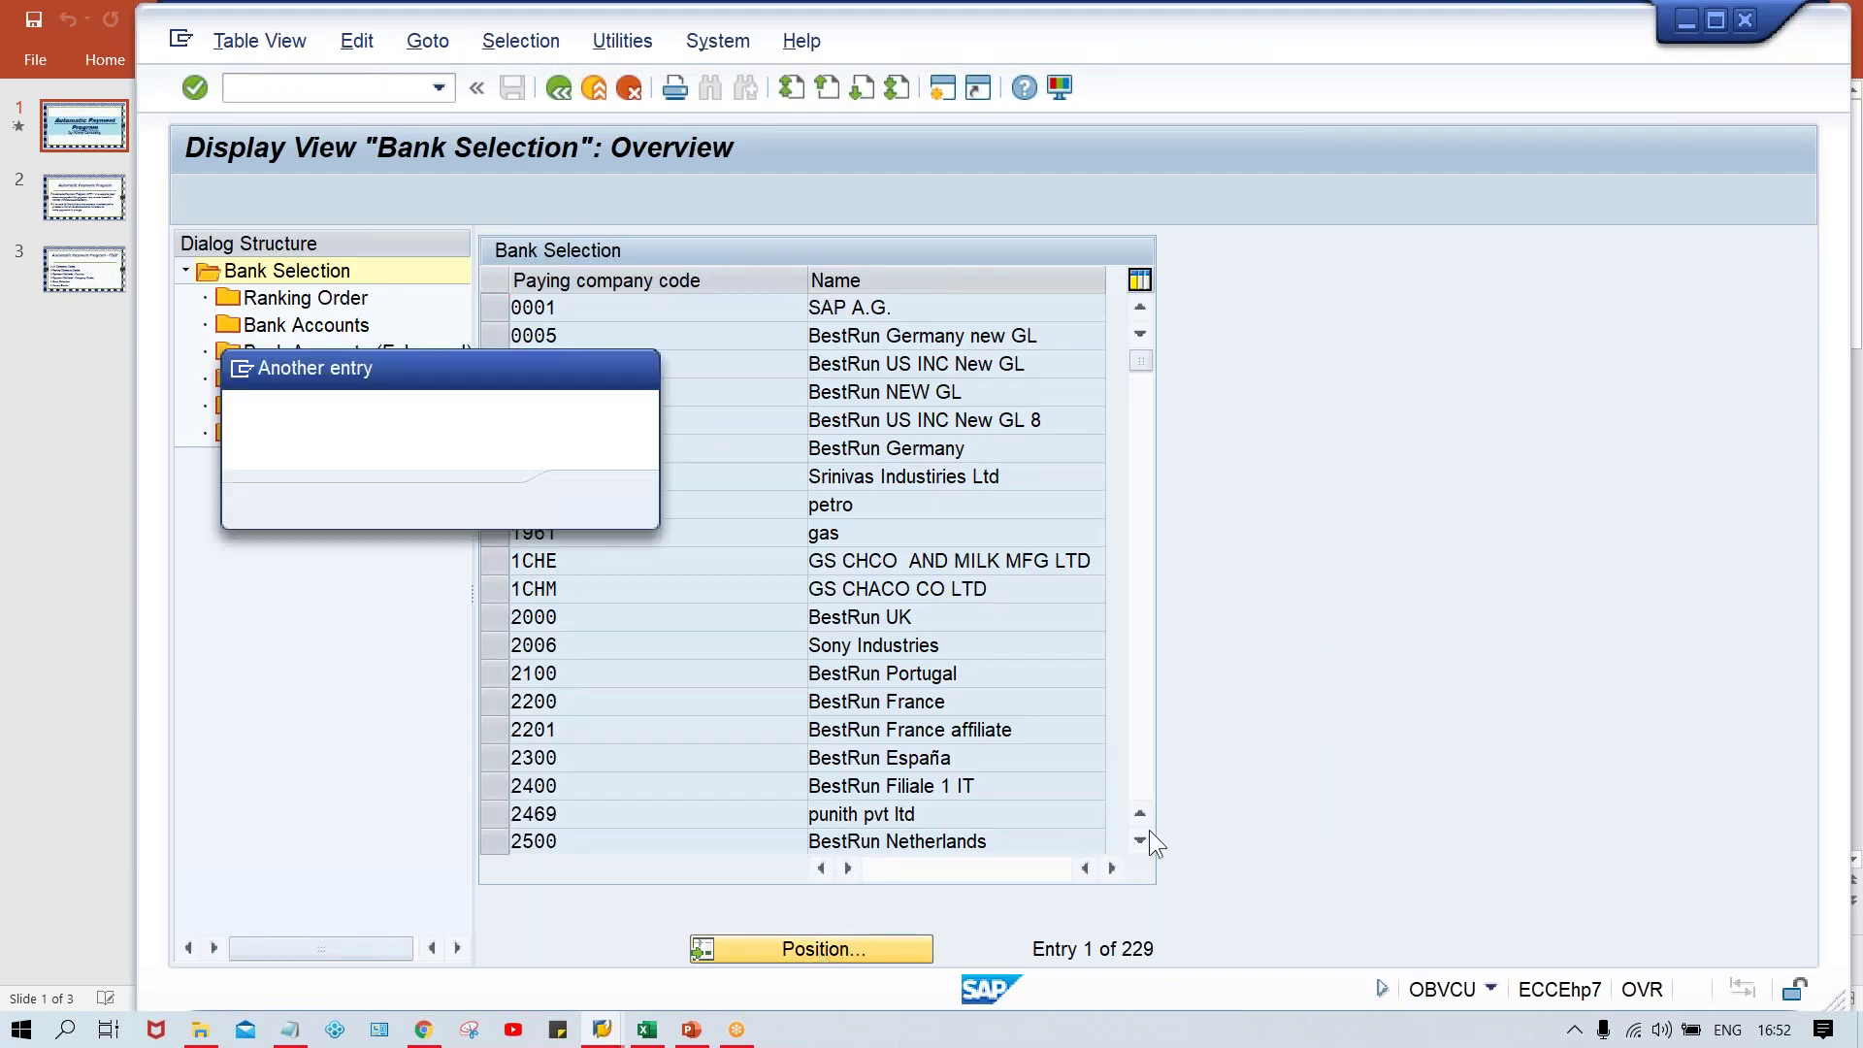
{"action": "type", "text": "TM00"}
{"action": "key", "text": "Return"}
{"action": "left_click", "coordinate": [497, 301]}
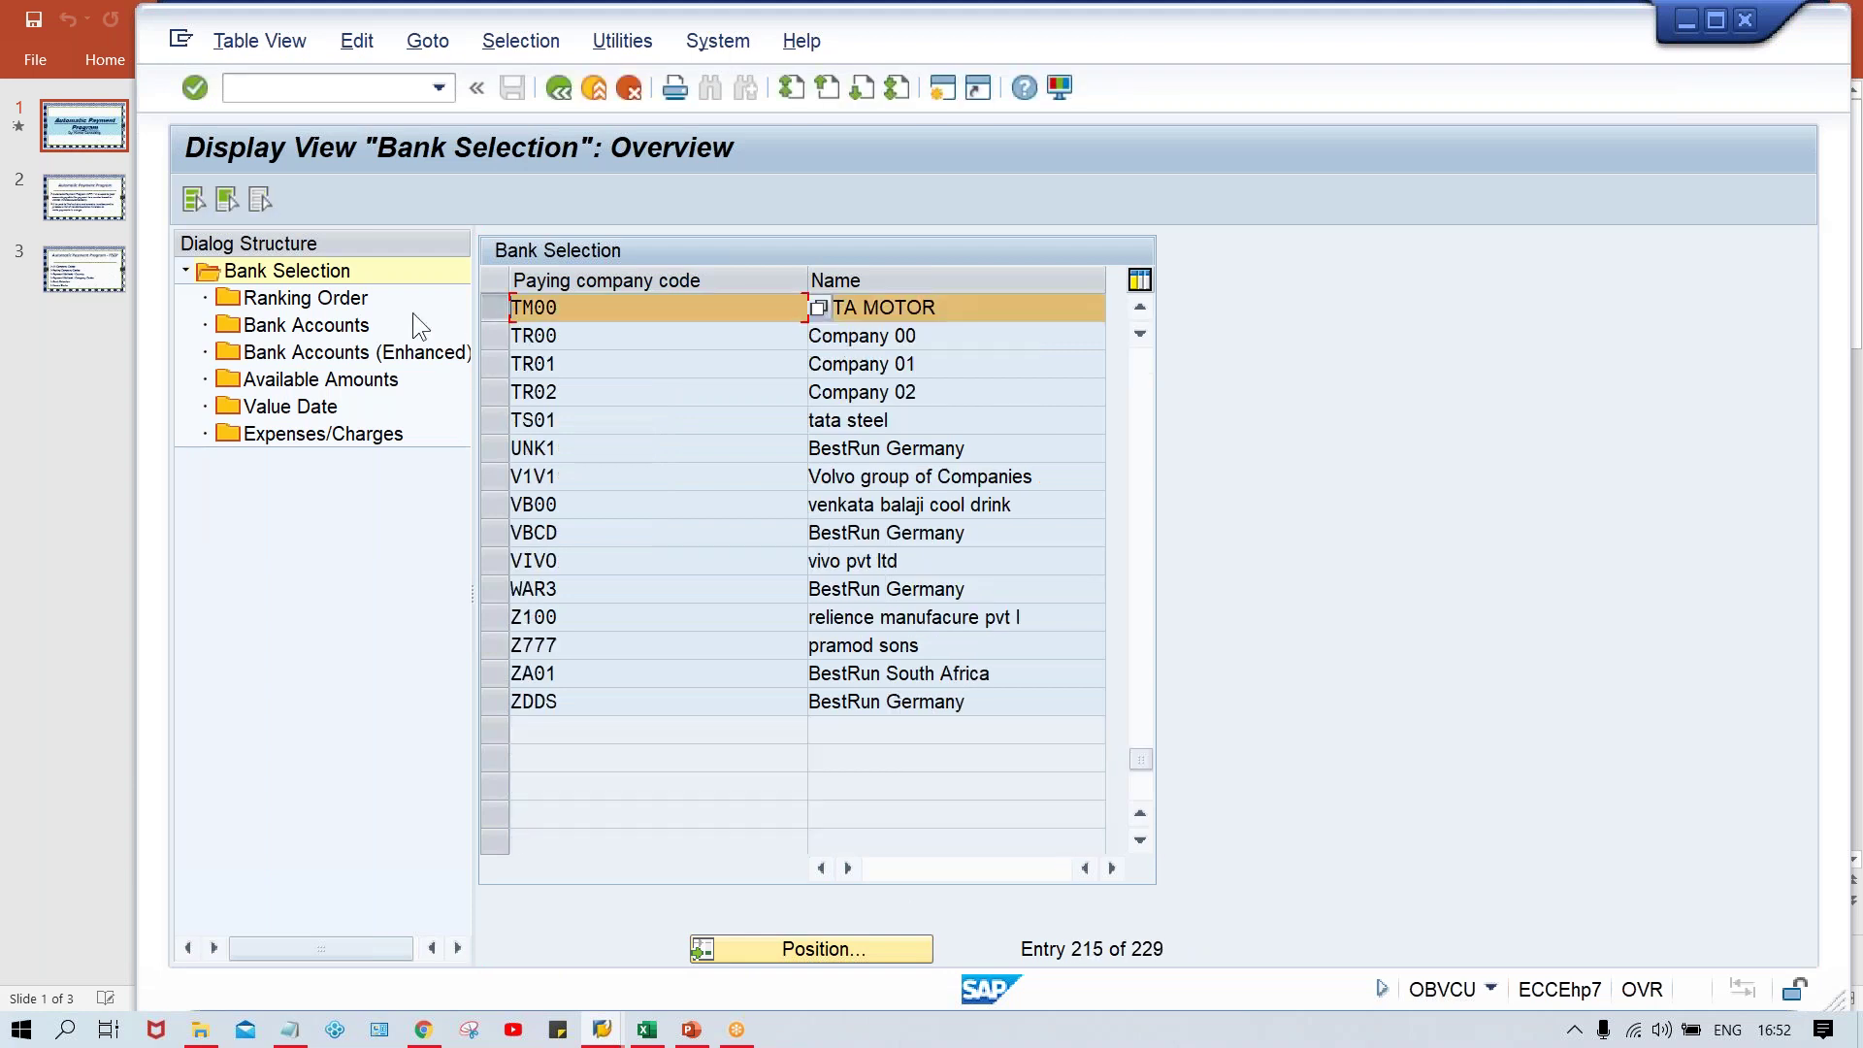
{"action": "left_click", "coordinate": [403, 298]}
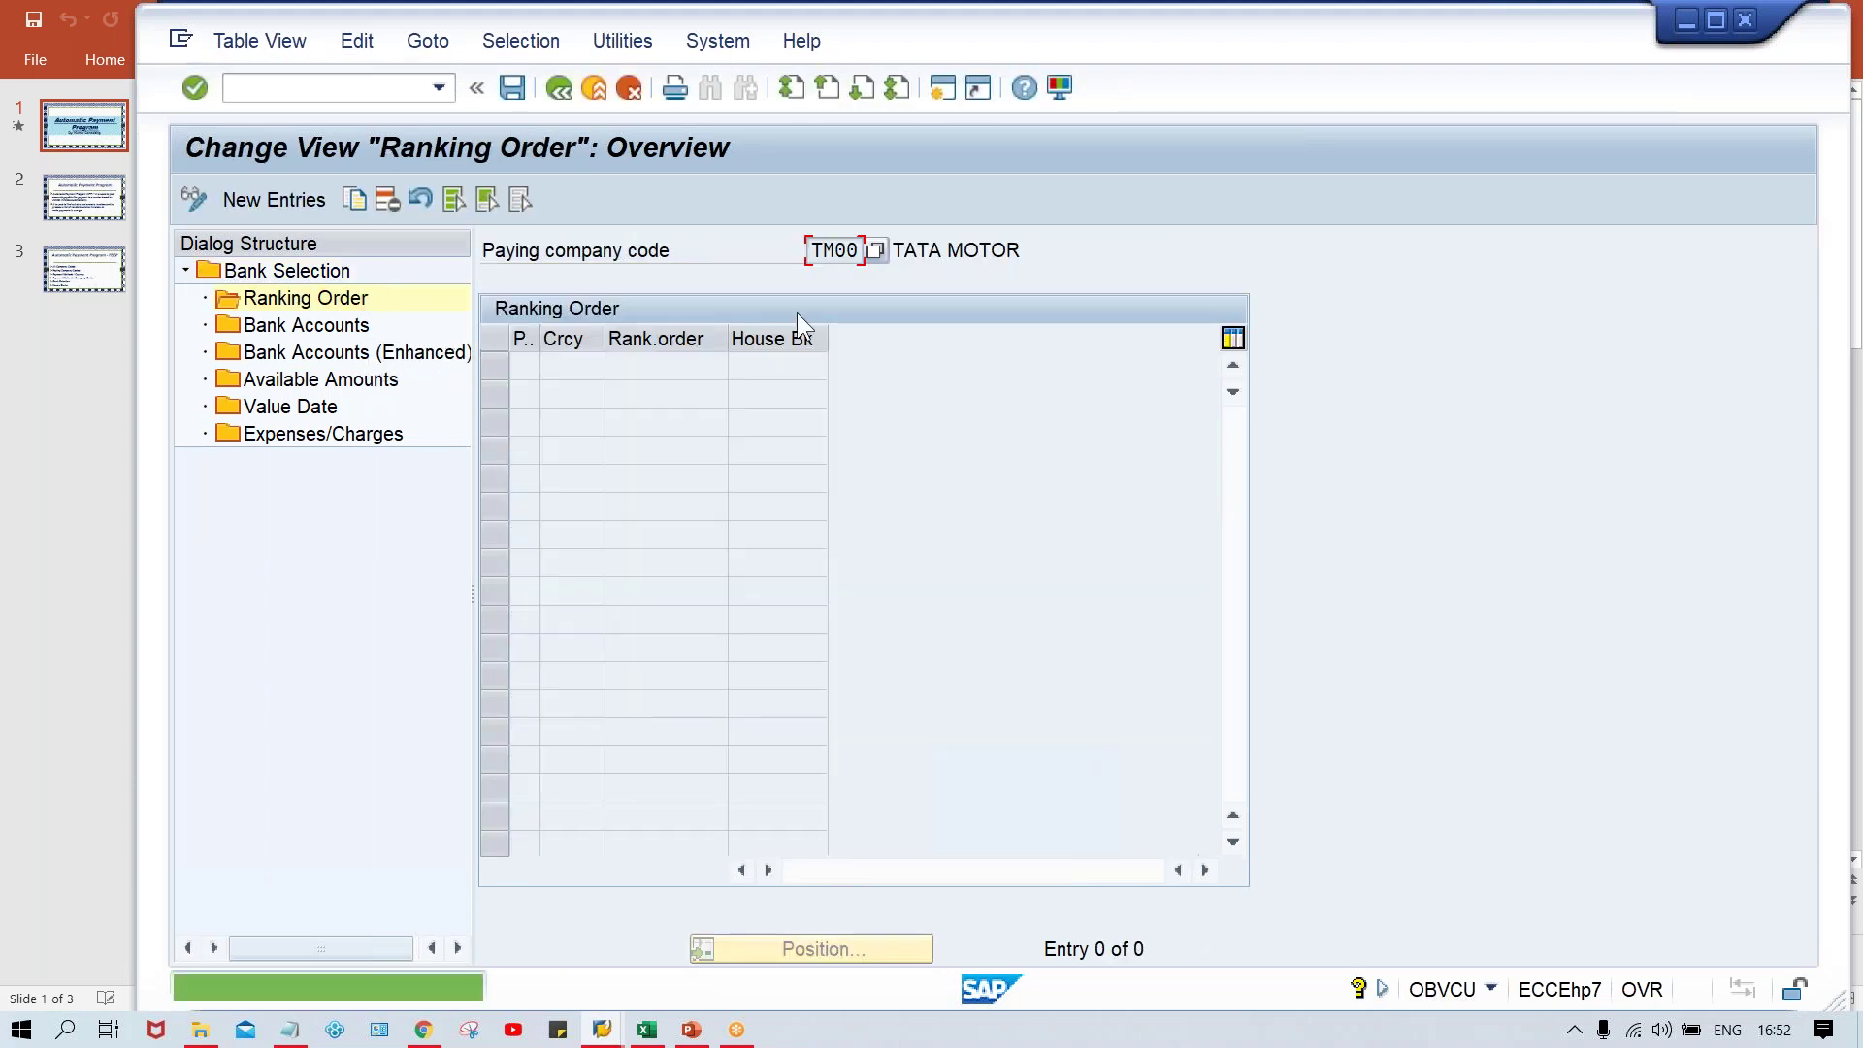
Add a ranking order entry for TM00 with payment method T, currency INR, rank 1 and house bank HDFC.
{"action": "left_click", "coordinate": [236, 203]}
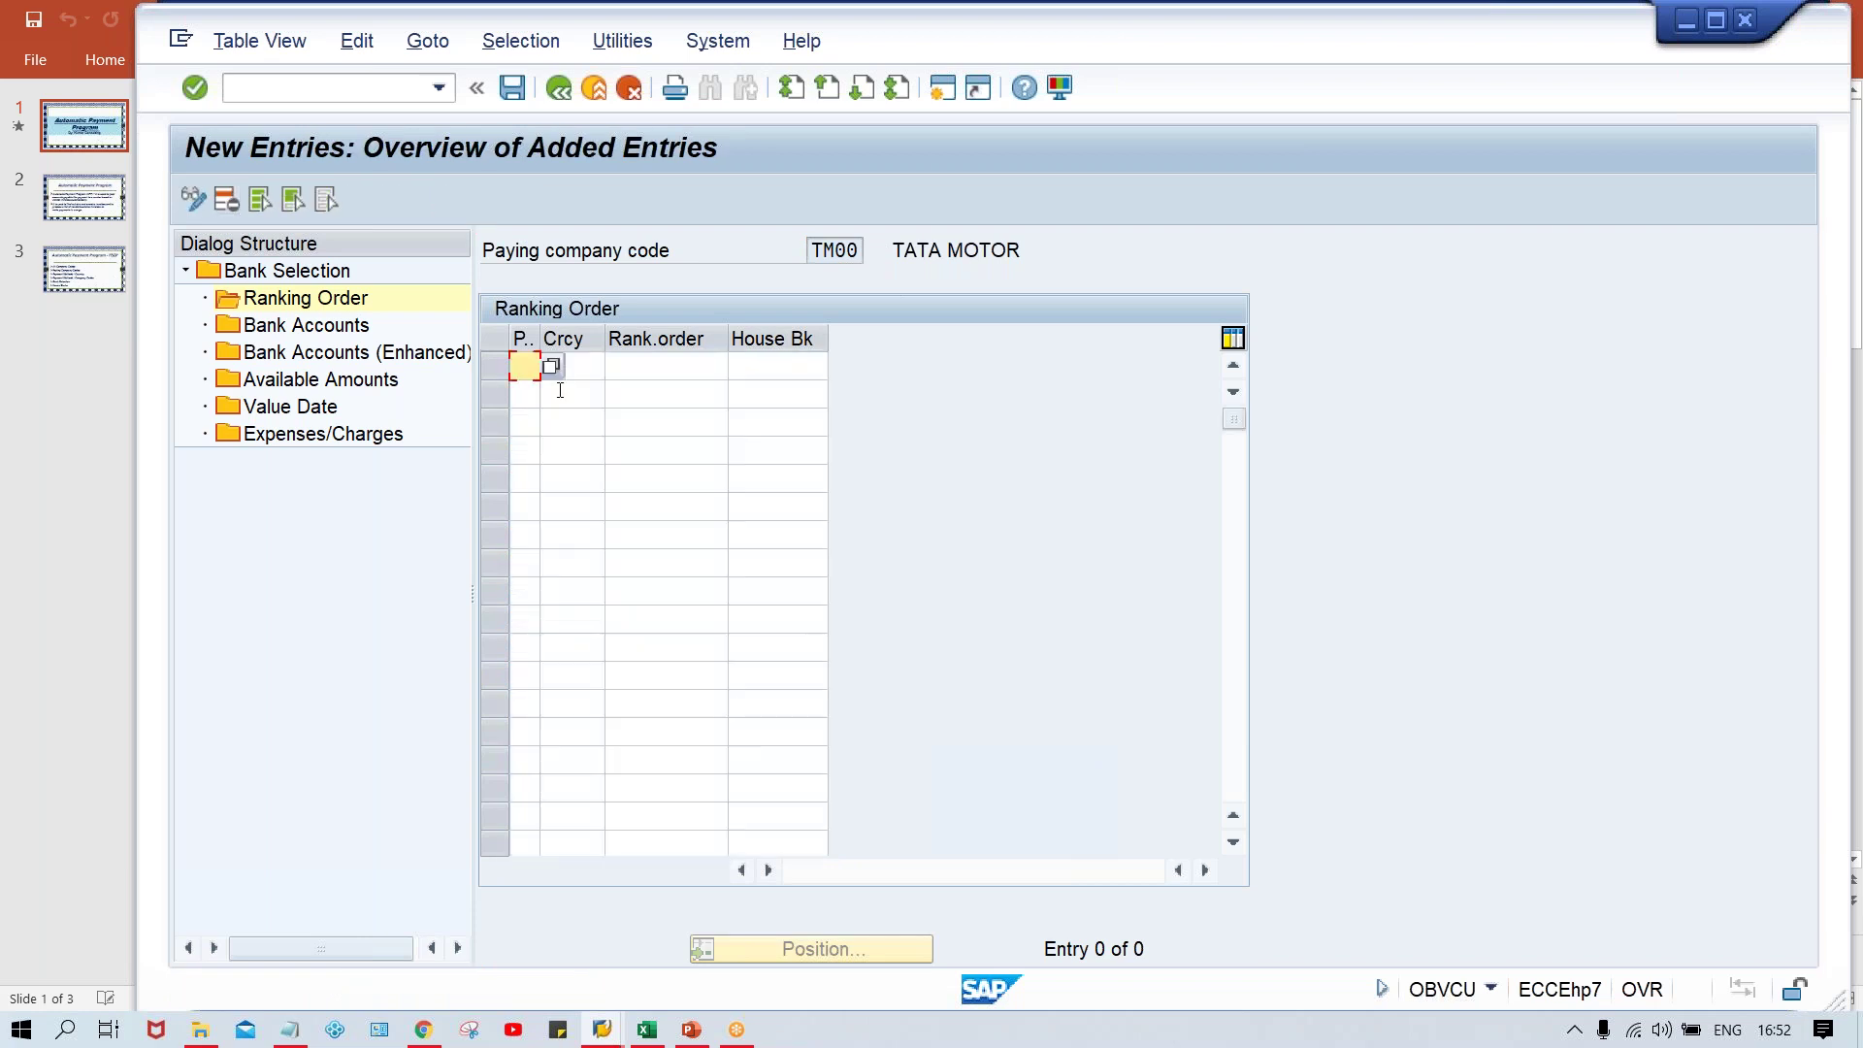
{"action": "type", "text": "T"}
{"action": "key", "text": "Tab"}
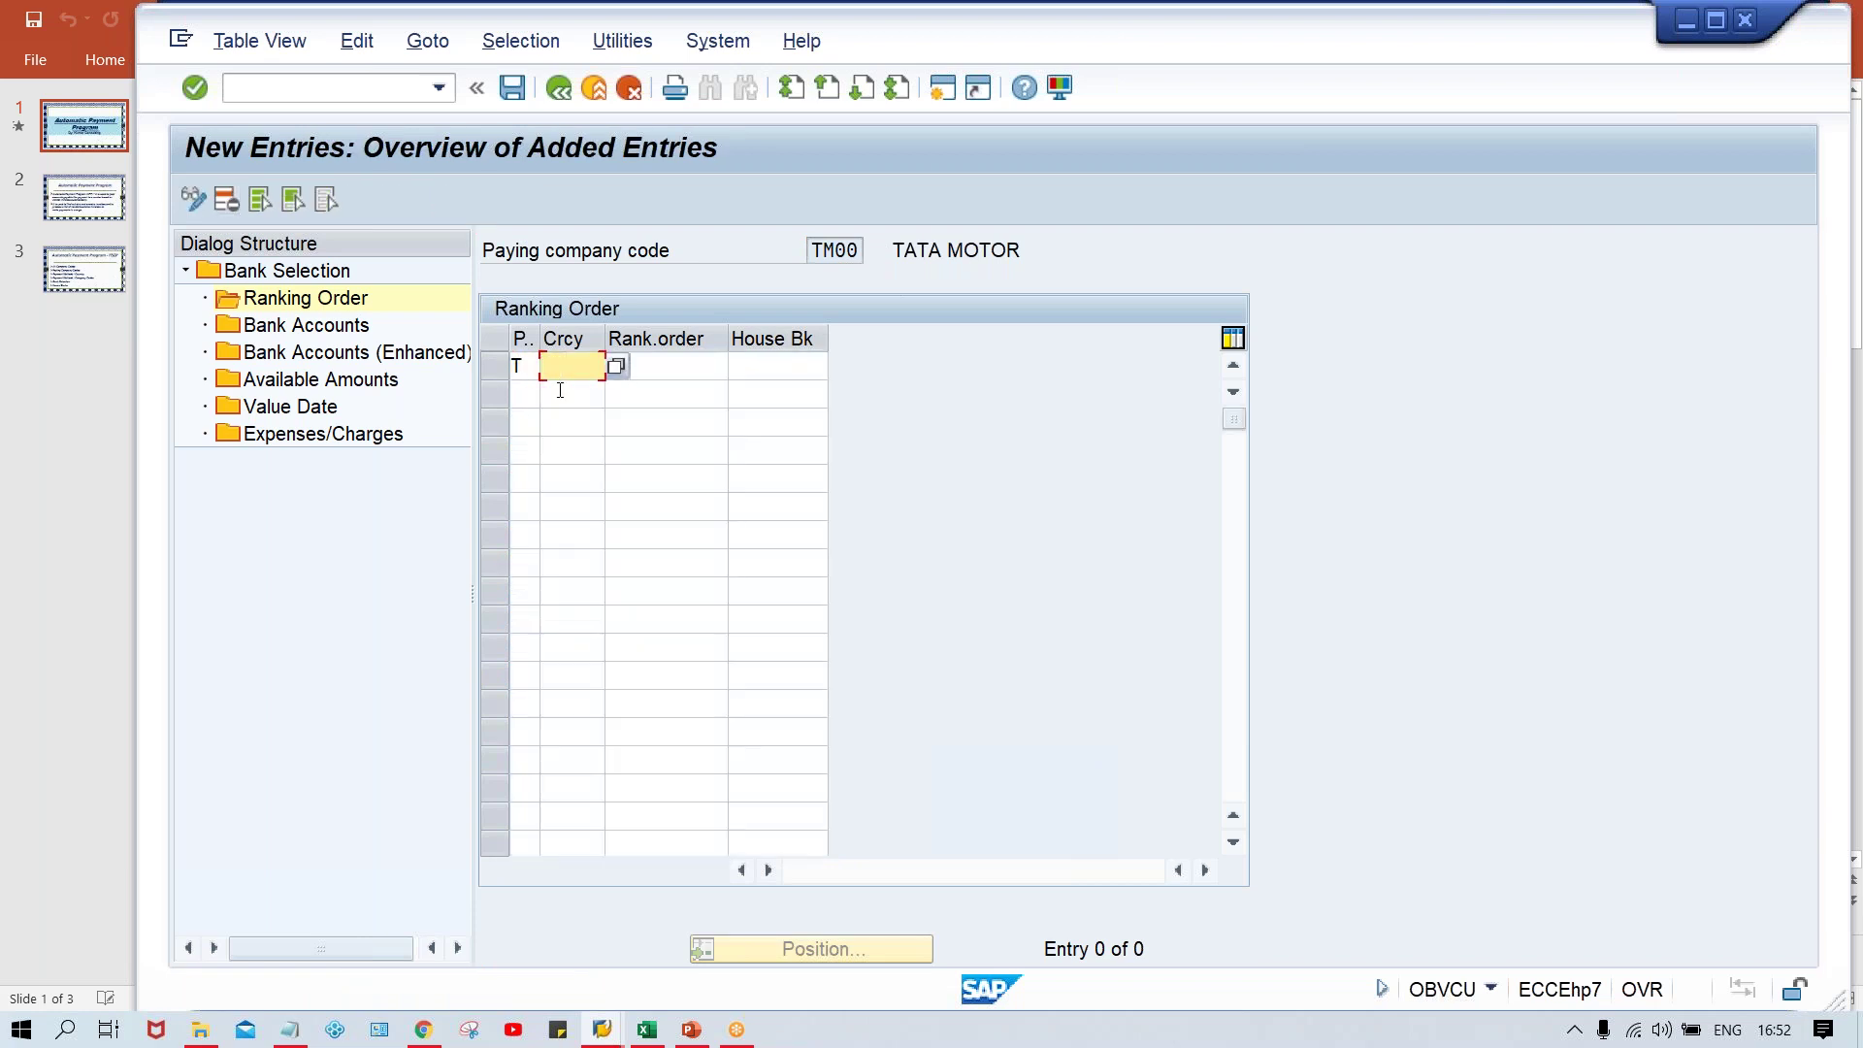
{"action": "type", "text": "INR"}
{"action": "key", "text": "Tab"}
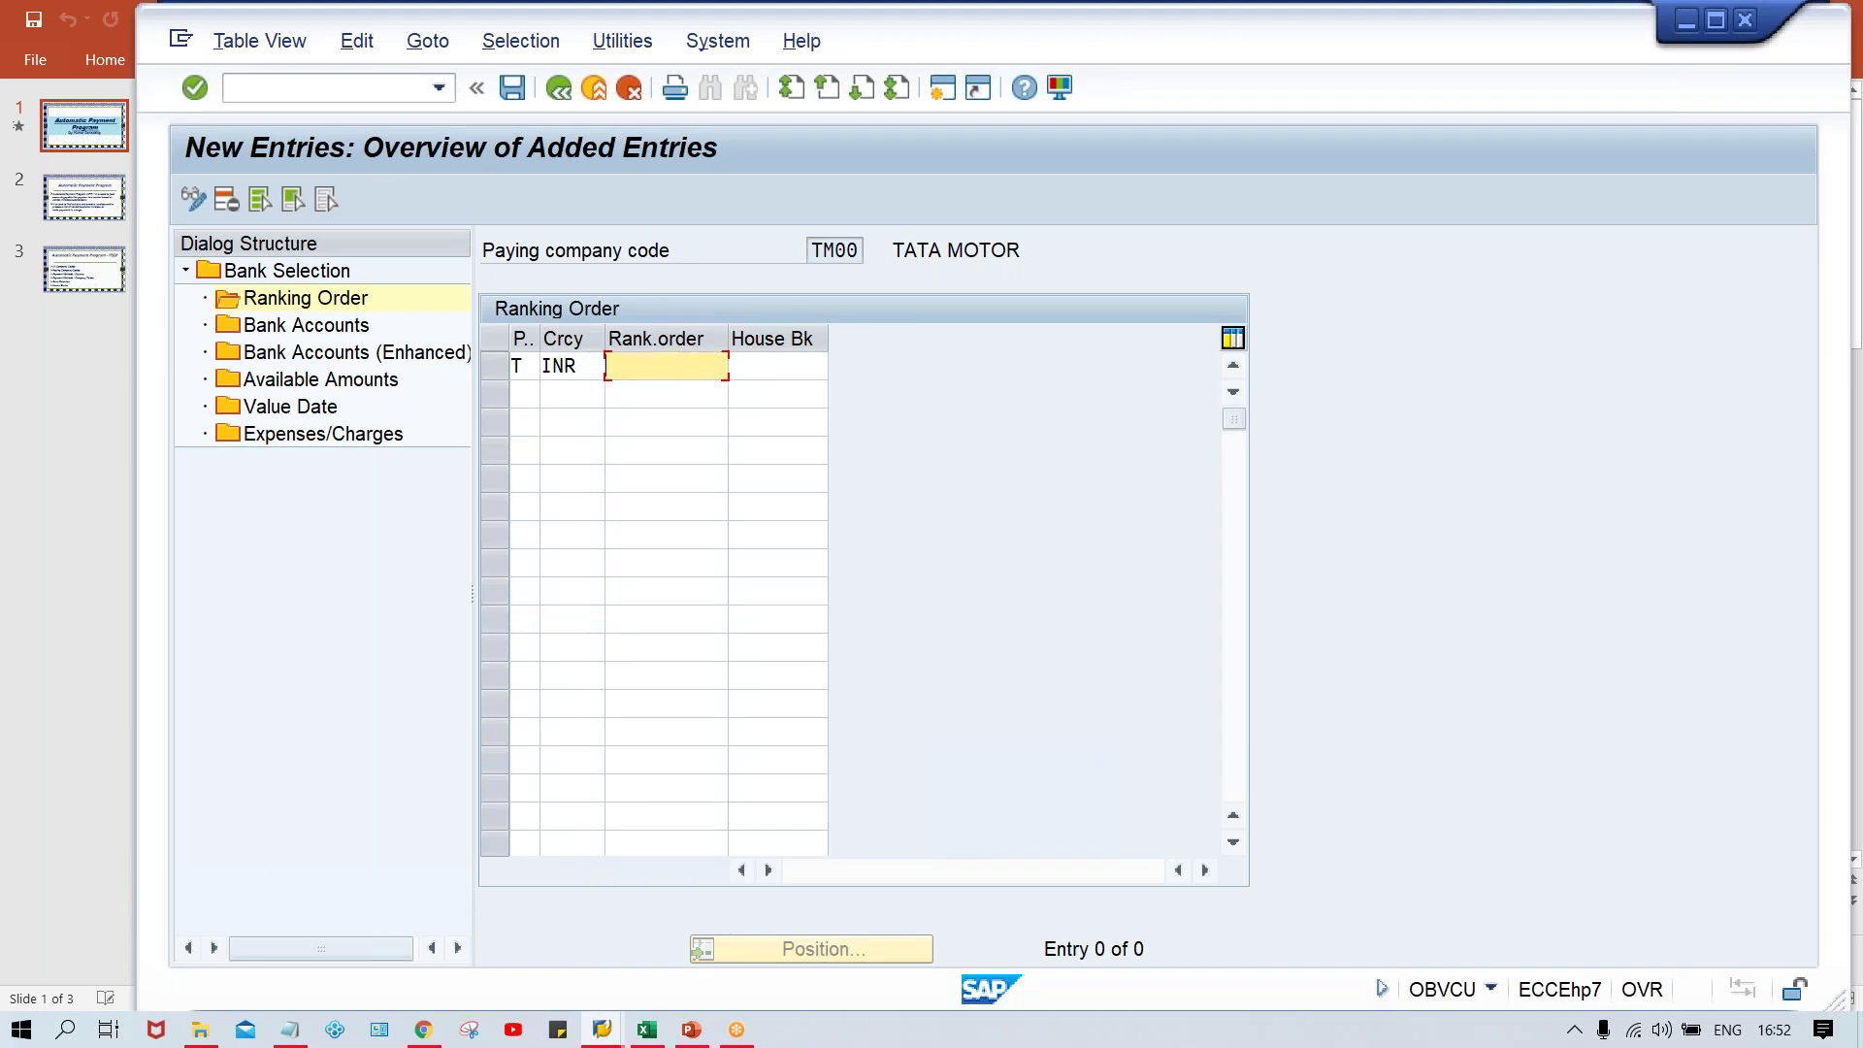
{"action": "key", "text": "Tab"}
{"action": "type", "text": "HDFC"}
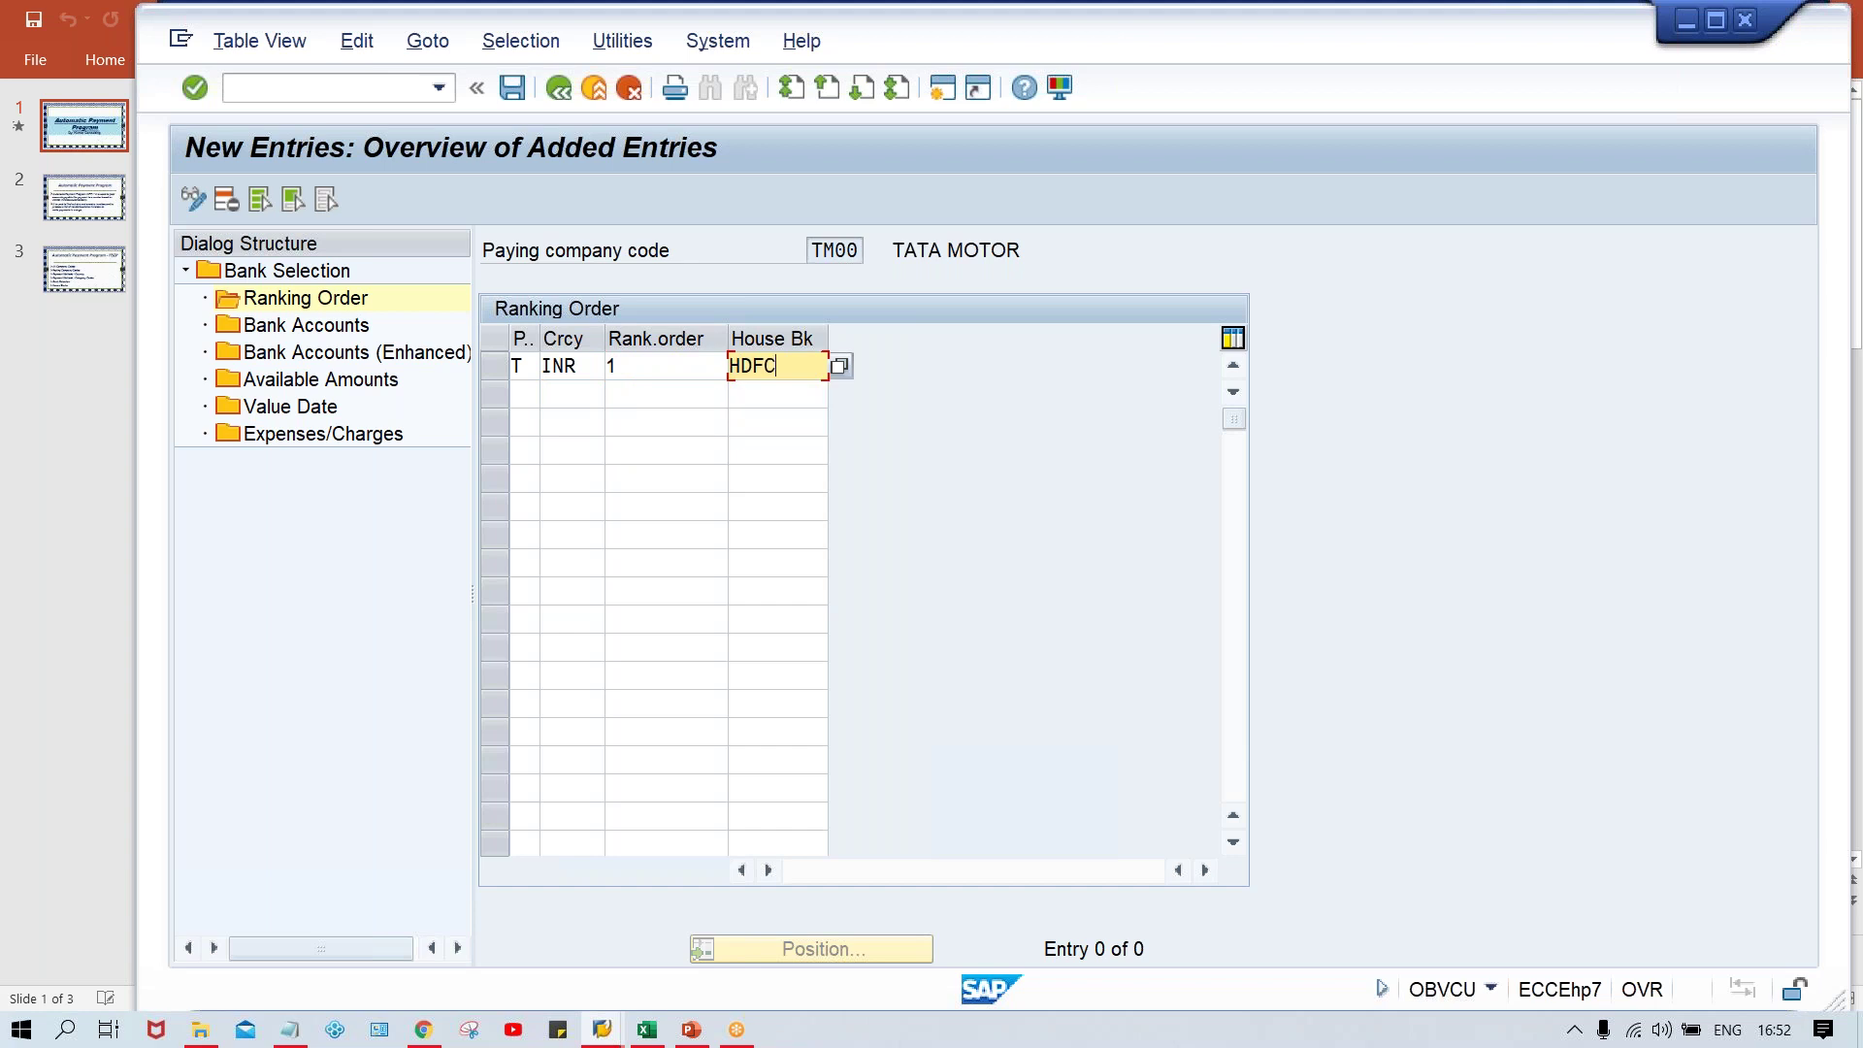
{"action": "key", "text": "Return"}
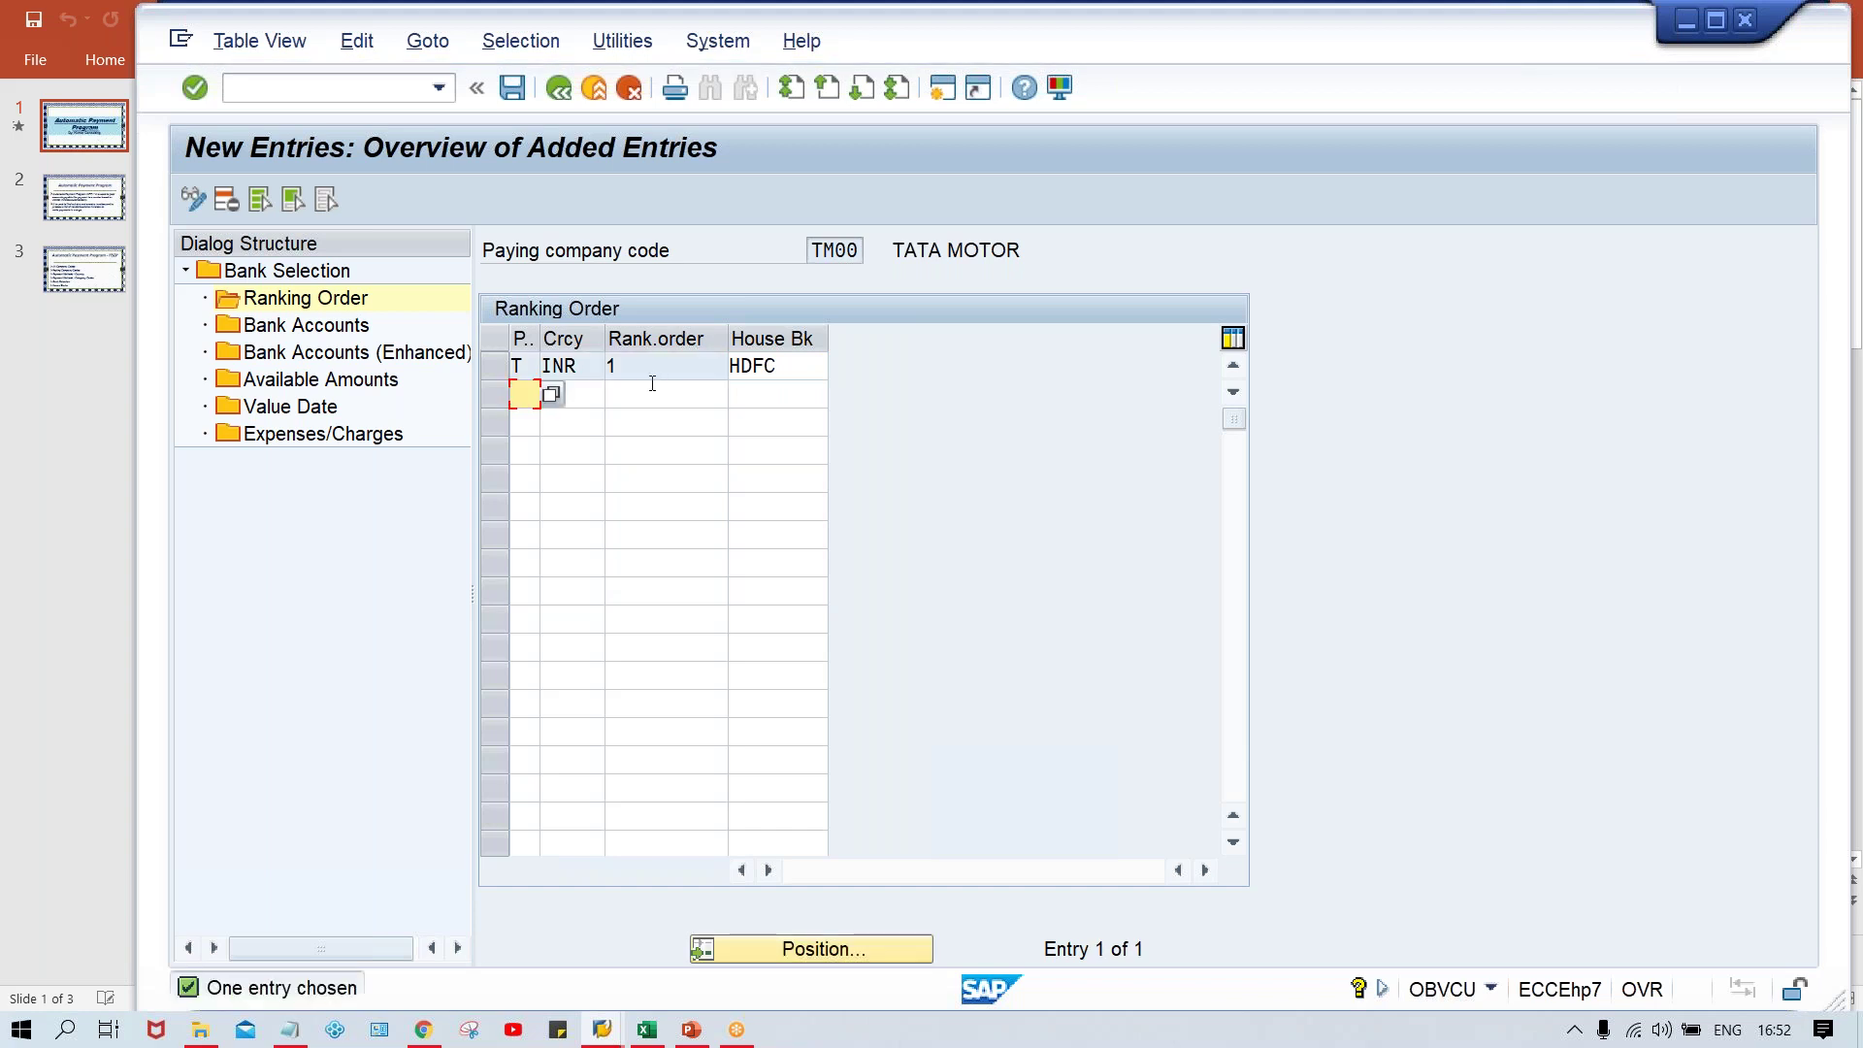
{"action": "double_click", "coordinate": [800, 377]}
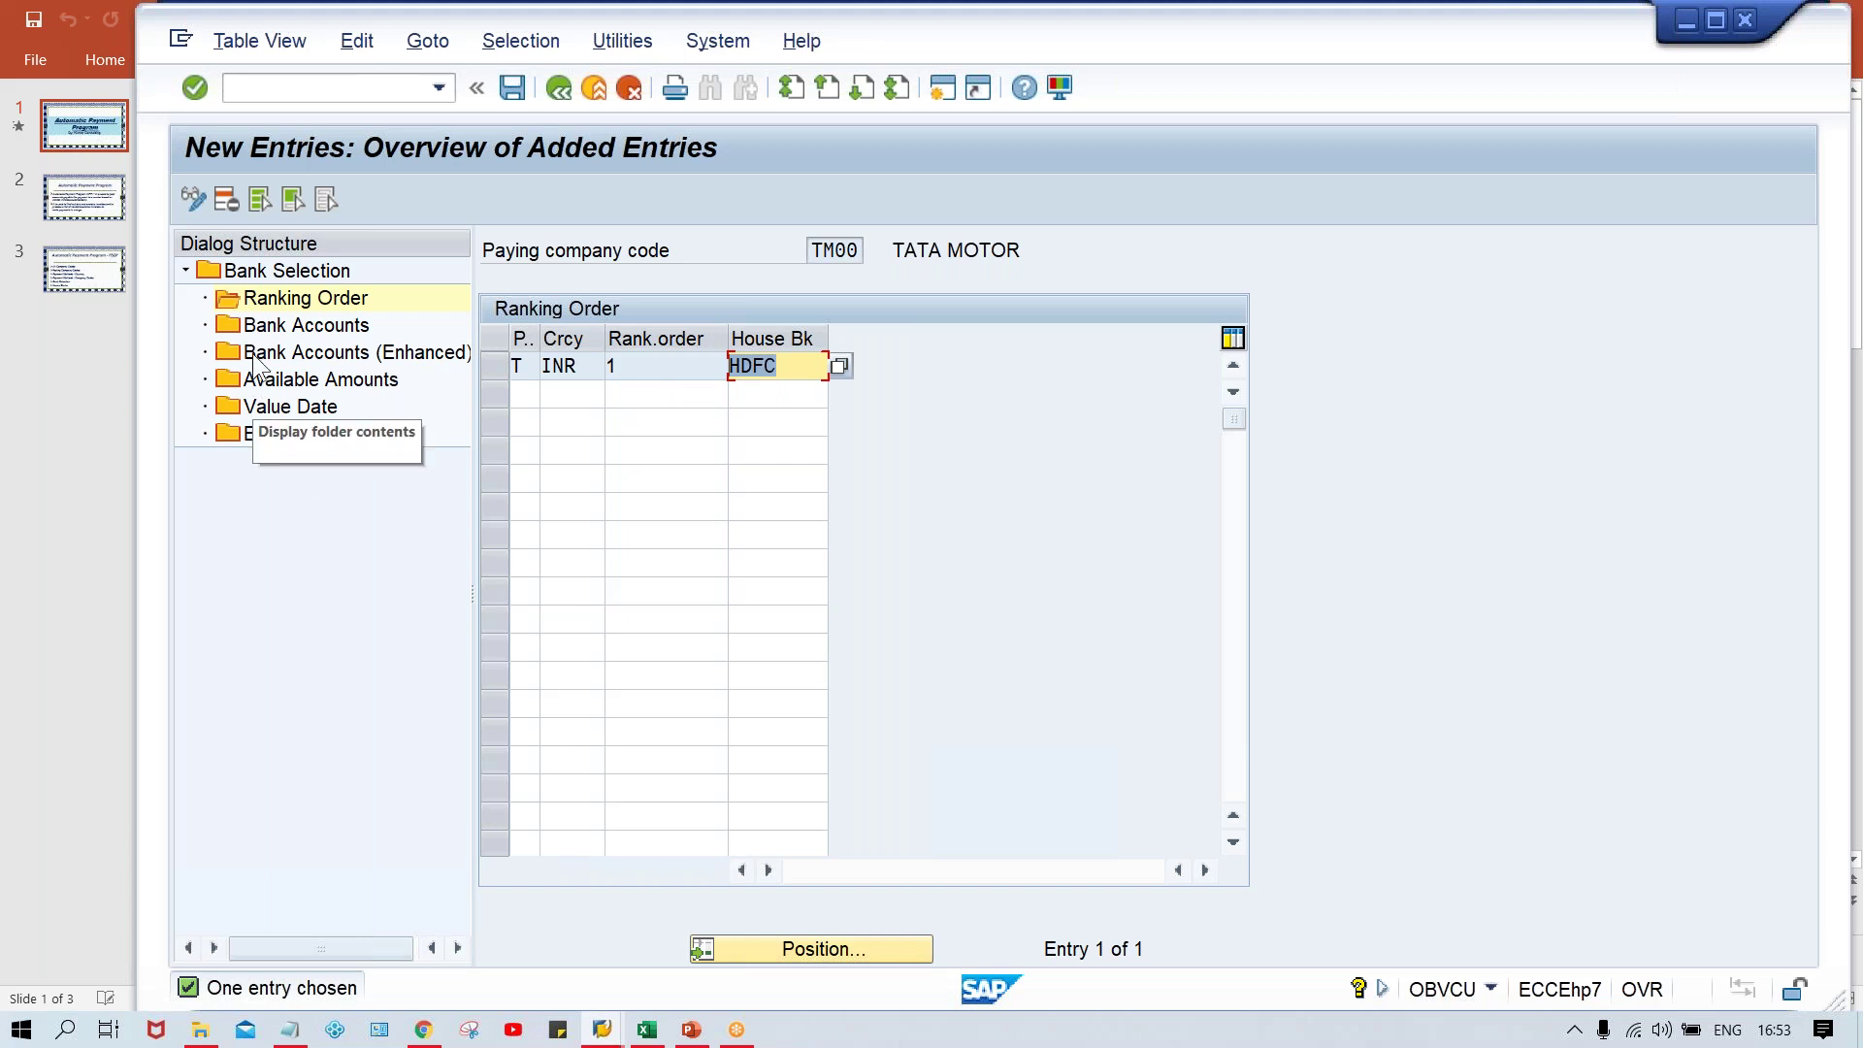
Start a new entry in the Bank Accounts view with house bank HDFC, payment method T and currency INR.
{"action": "left_click", "coordinate": [270, 334]}
{"action": "double_click", "coordinate": [270, 336]}
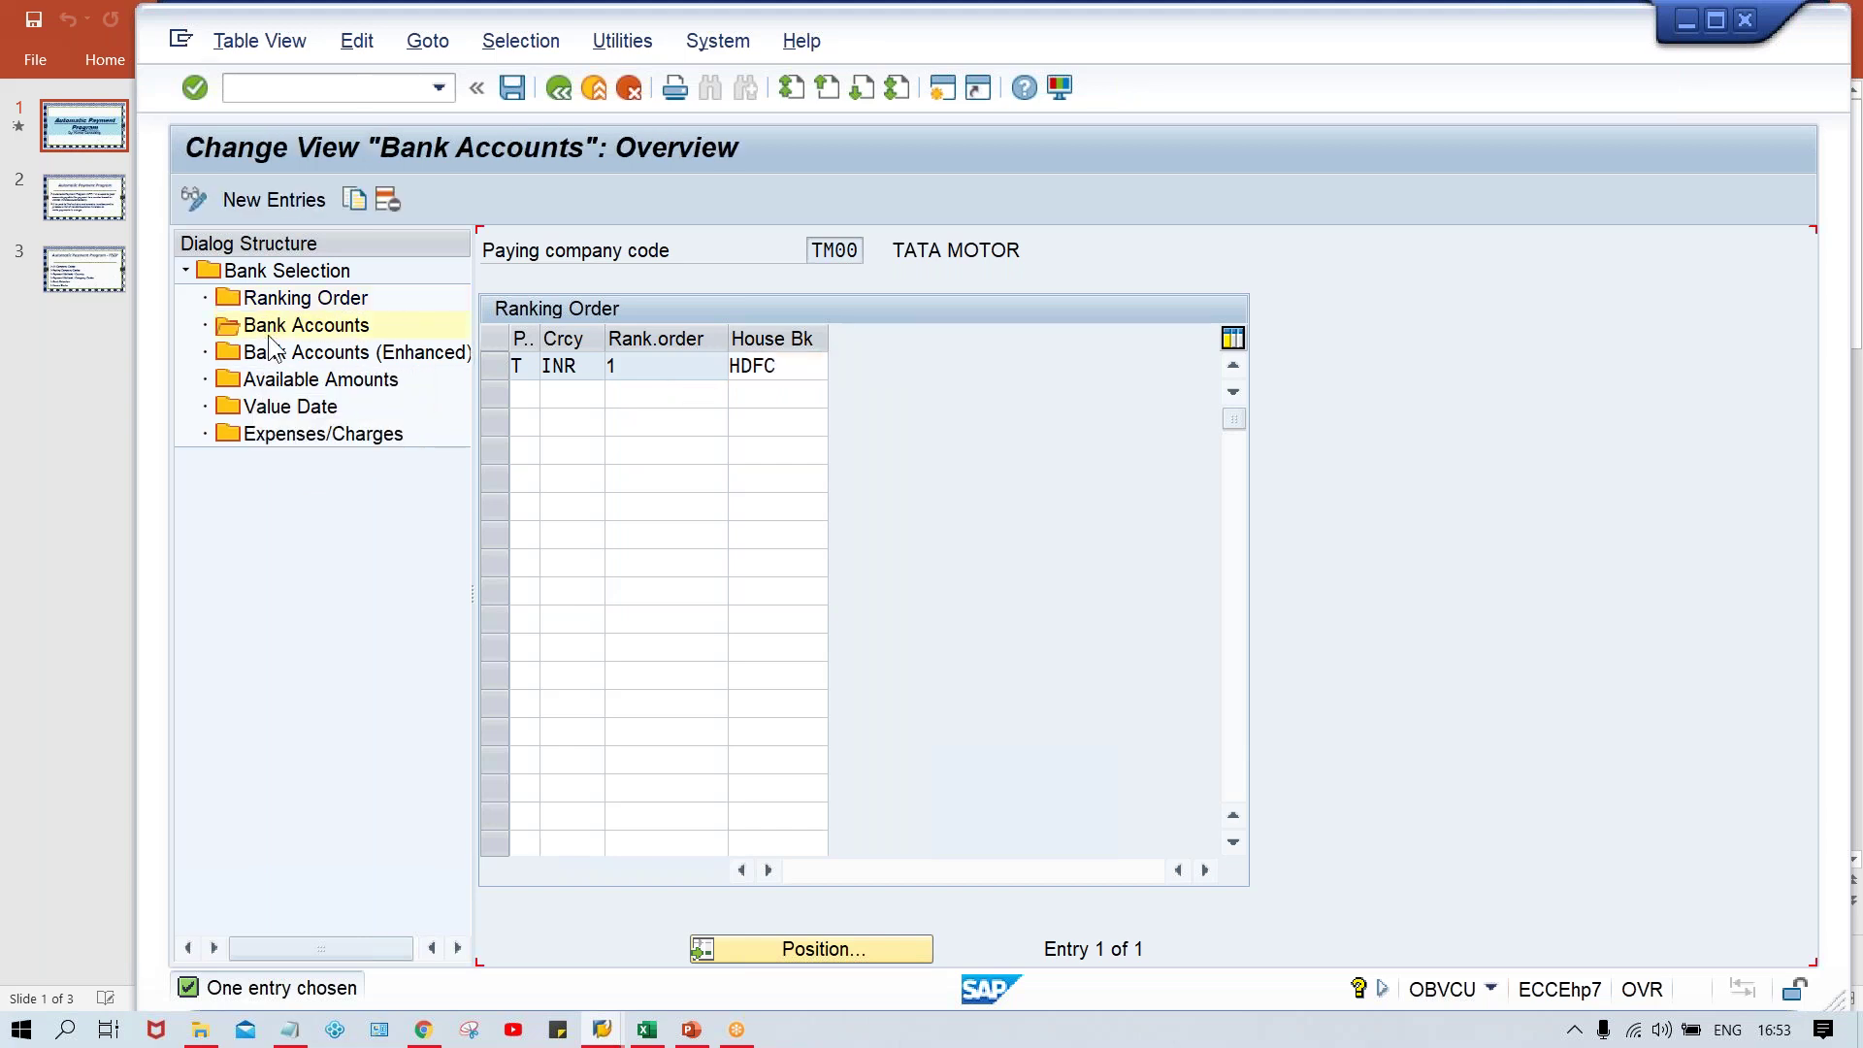
{"action": "left_click", "coordinate": [225, 191]}
{"action": "left_click", "coordinate": [569, 375]}
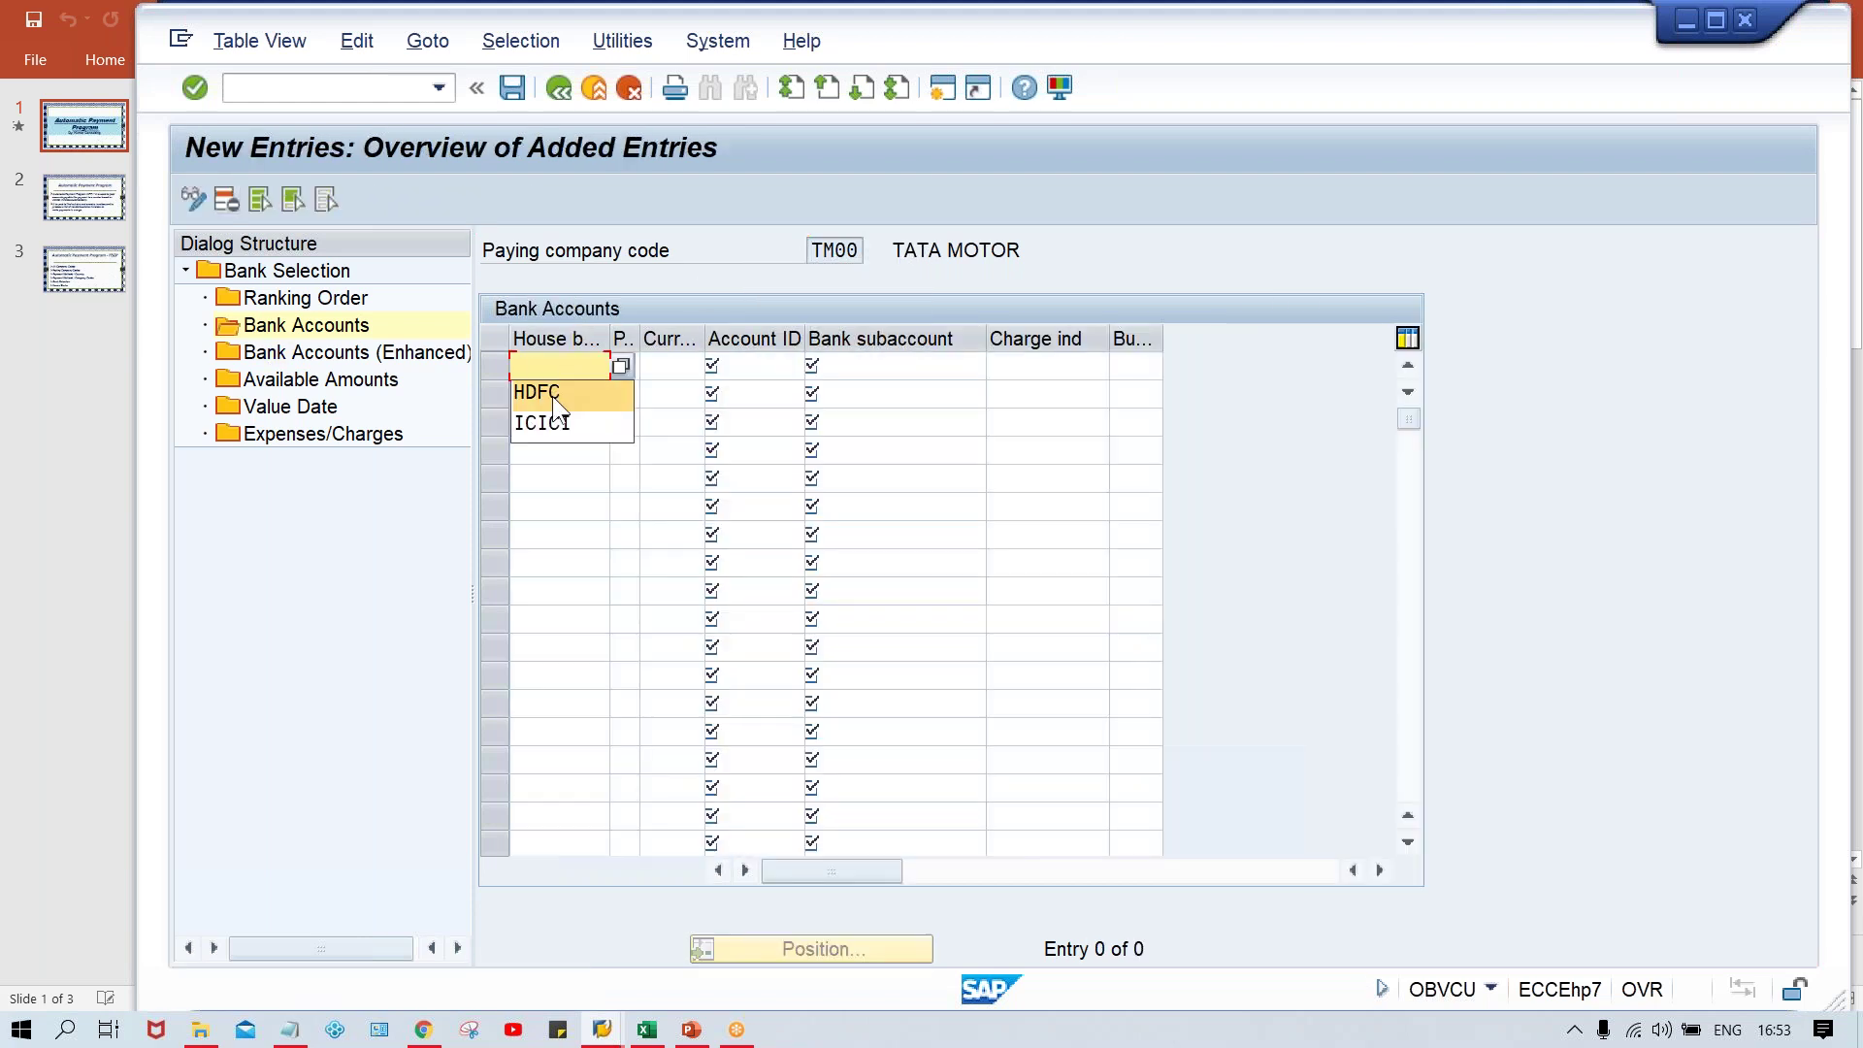
{"action": "left_click", "coordinate": [552, 396]}
{"action": "type", "text": "T"}
{"action": "left_click", "coordinate": [683, 368]}
{"action": "left_click", "coordinate": [683, 368]}
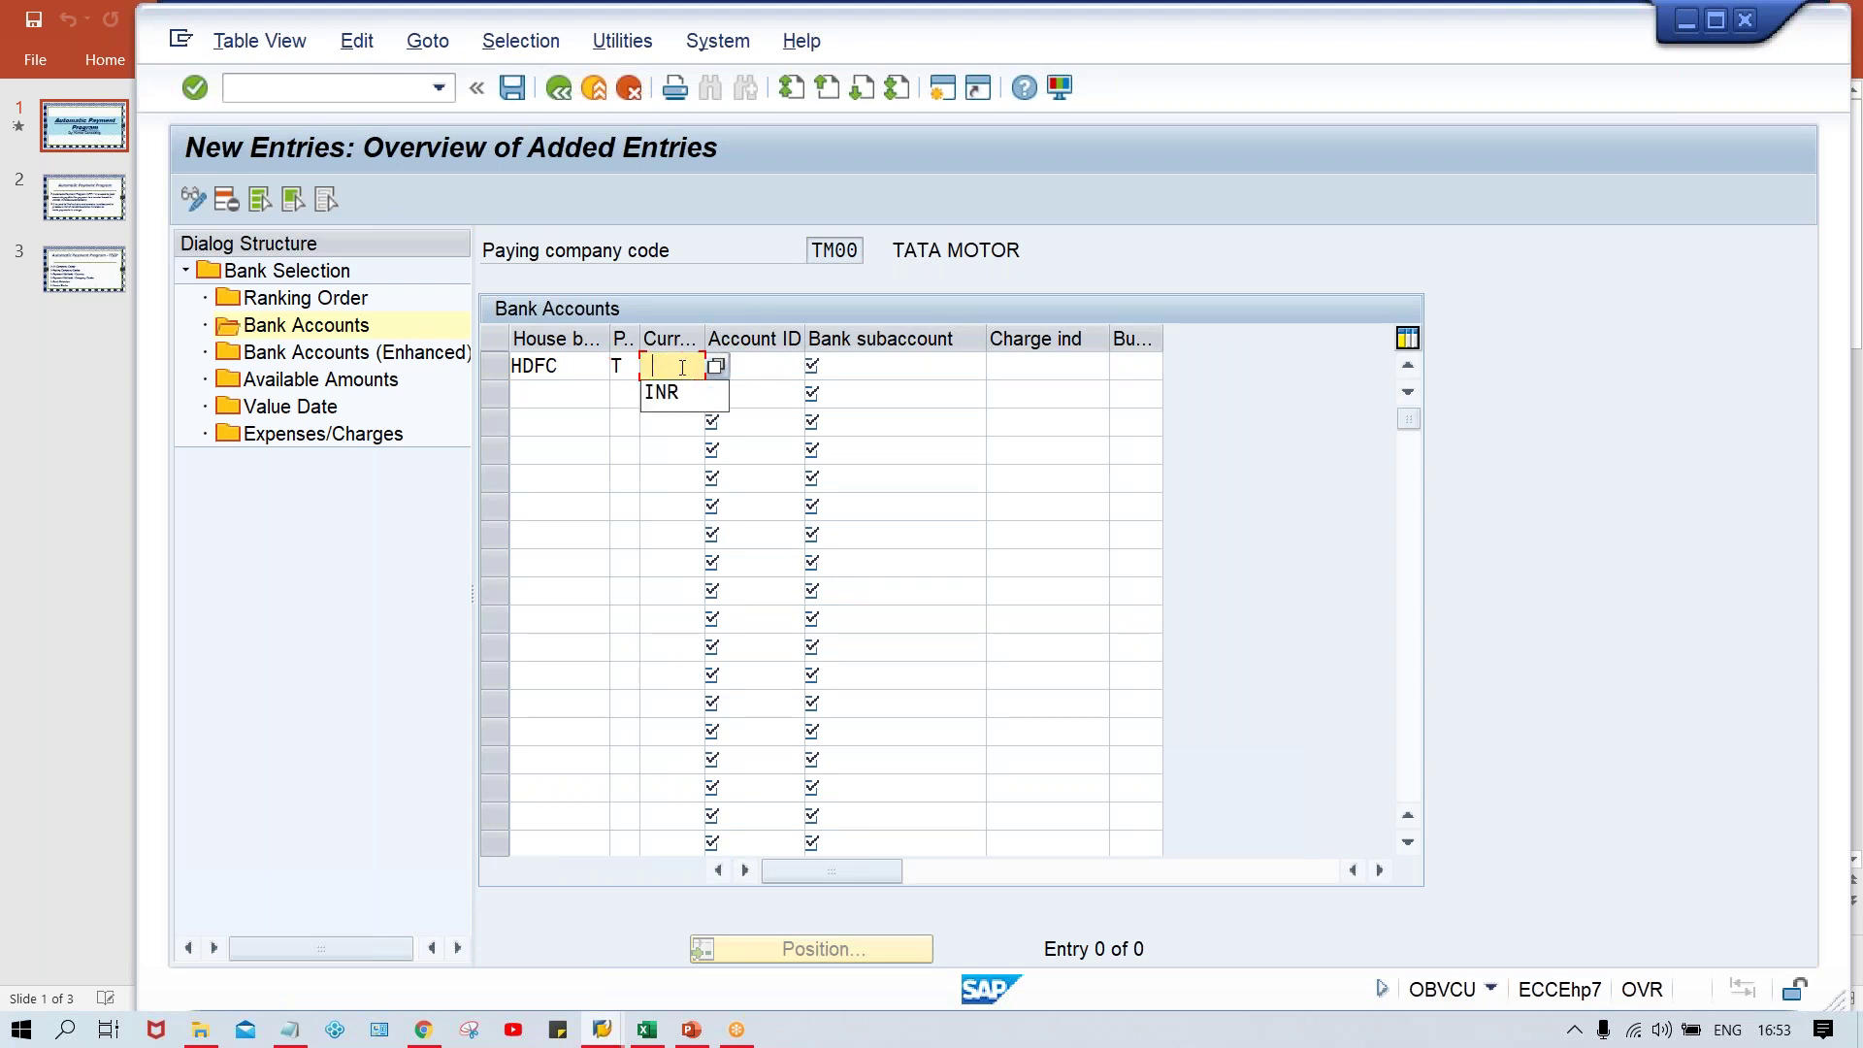
{"action": "left_click", "coordinate": [667, 393]}
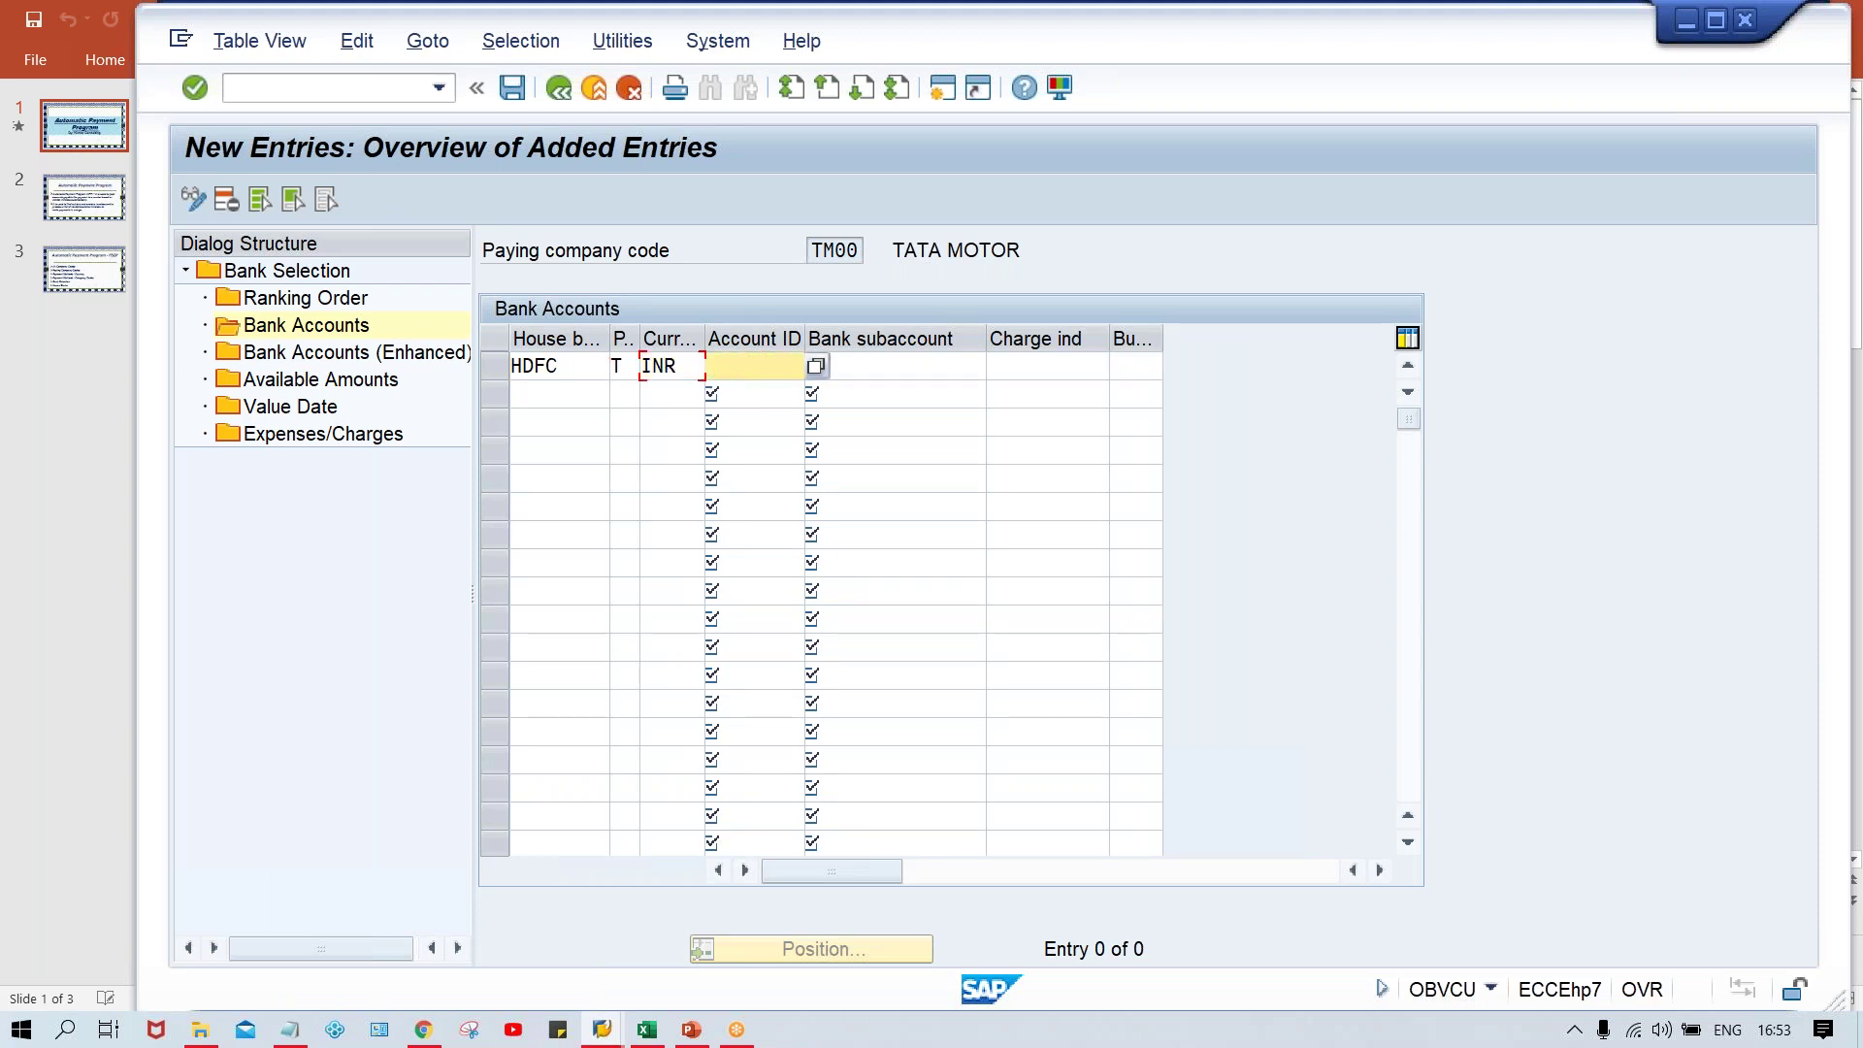
Complete the HDFC bank account entry with account ID HDFC1 and bank subaccount 1000.
{"action": "left_click", "coordinate": [741, 378]}
{"action": "left_click", "coordinate": [750, 393]}
{"action": "left_click", "coordinate": [890, 379]}
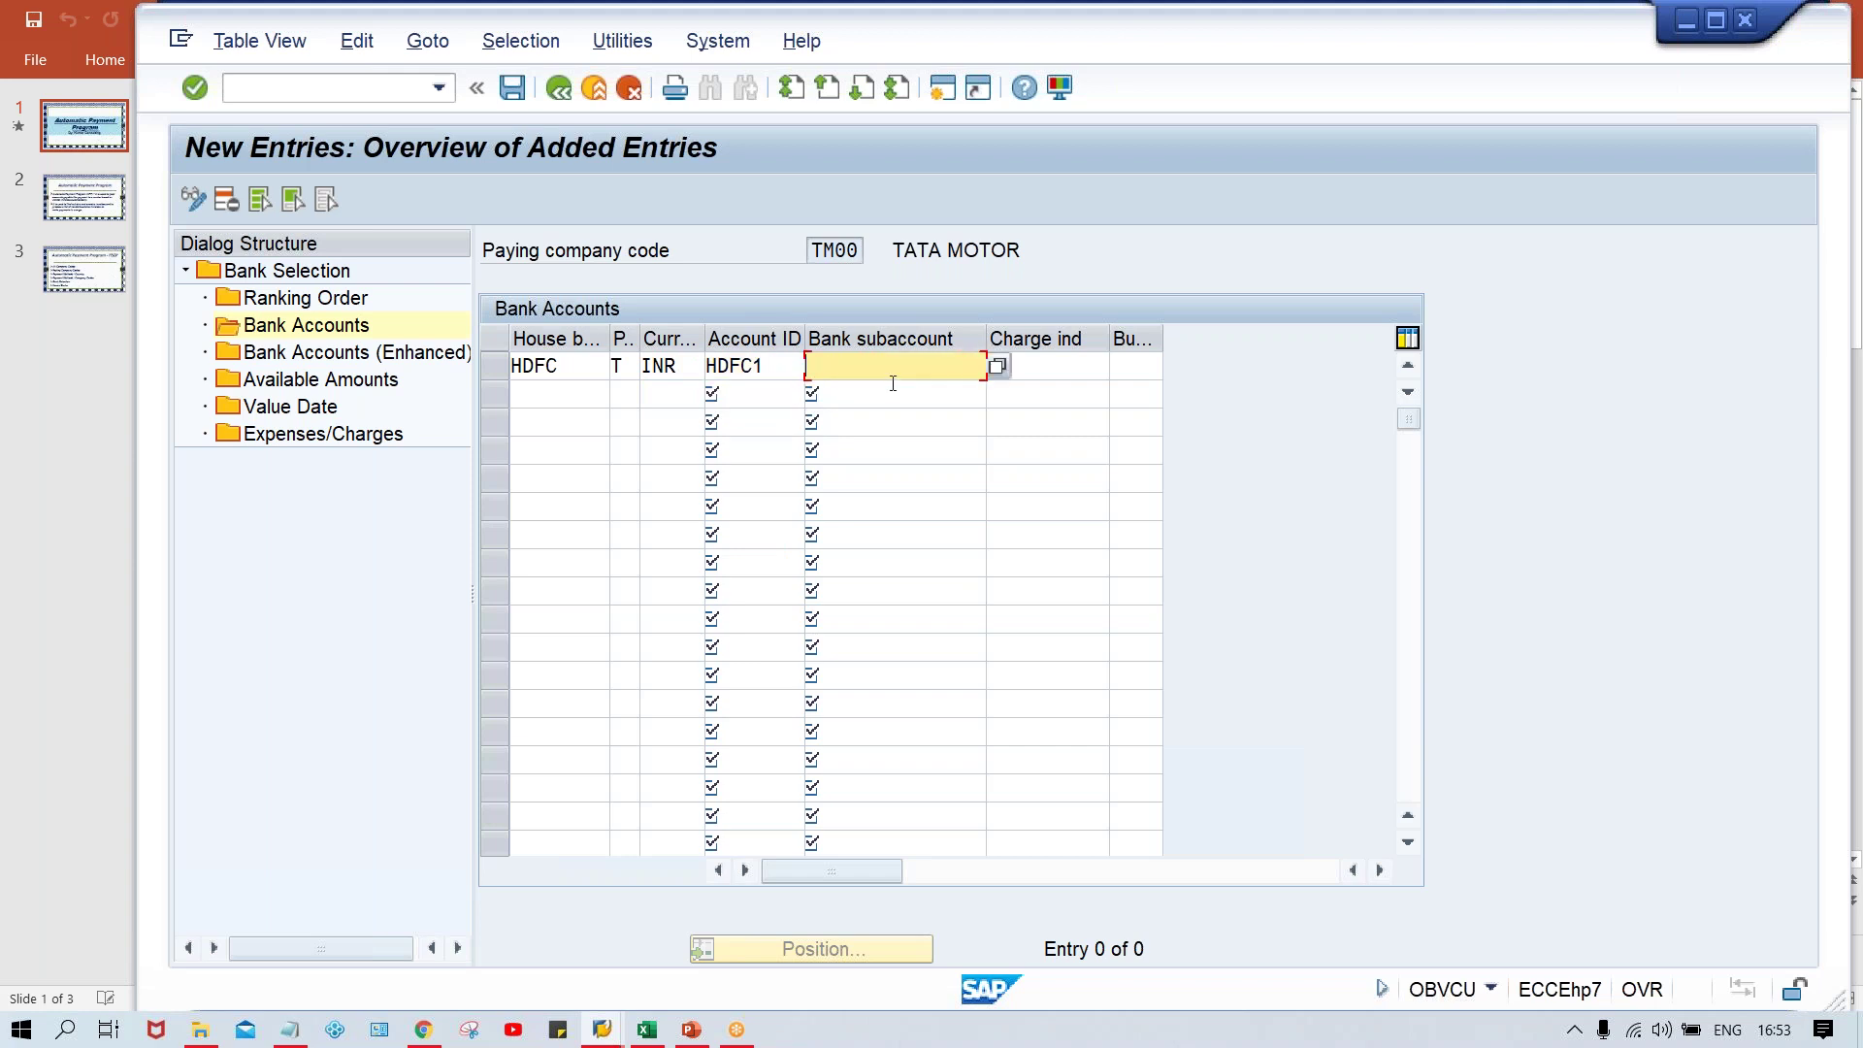
{"action": "type", "text": "1000"}
{"action": "key", "text": "Return"}
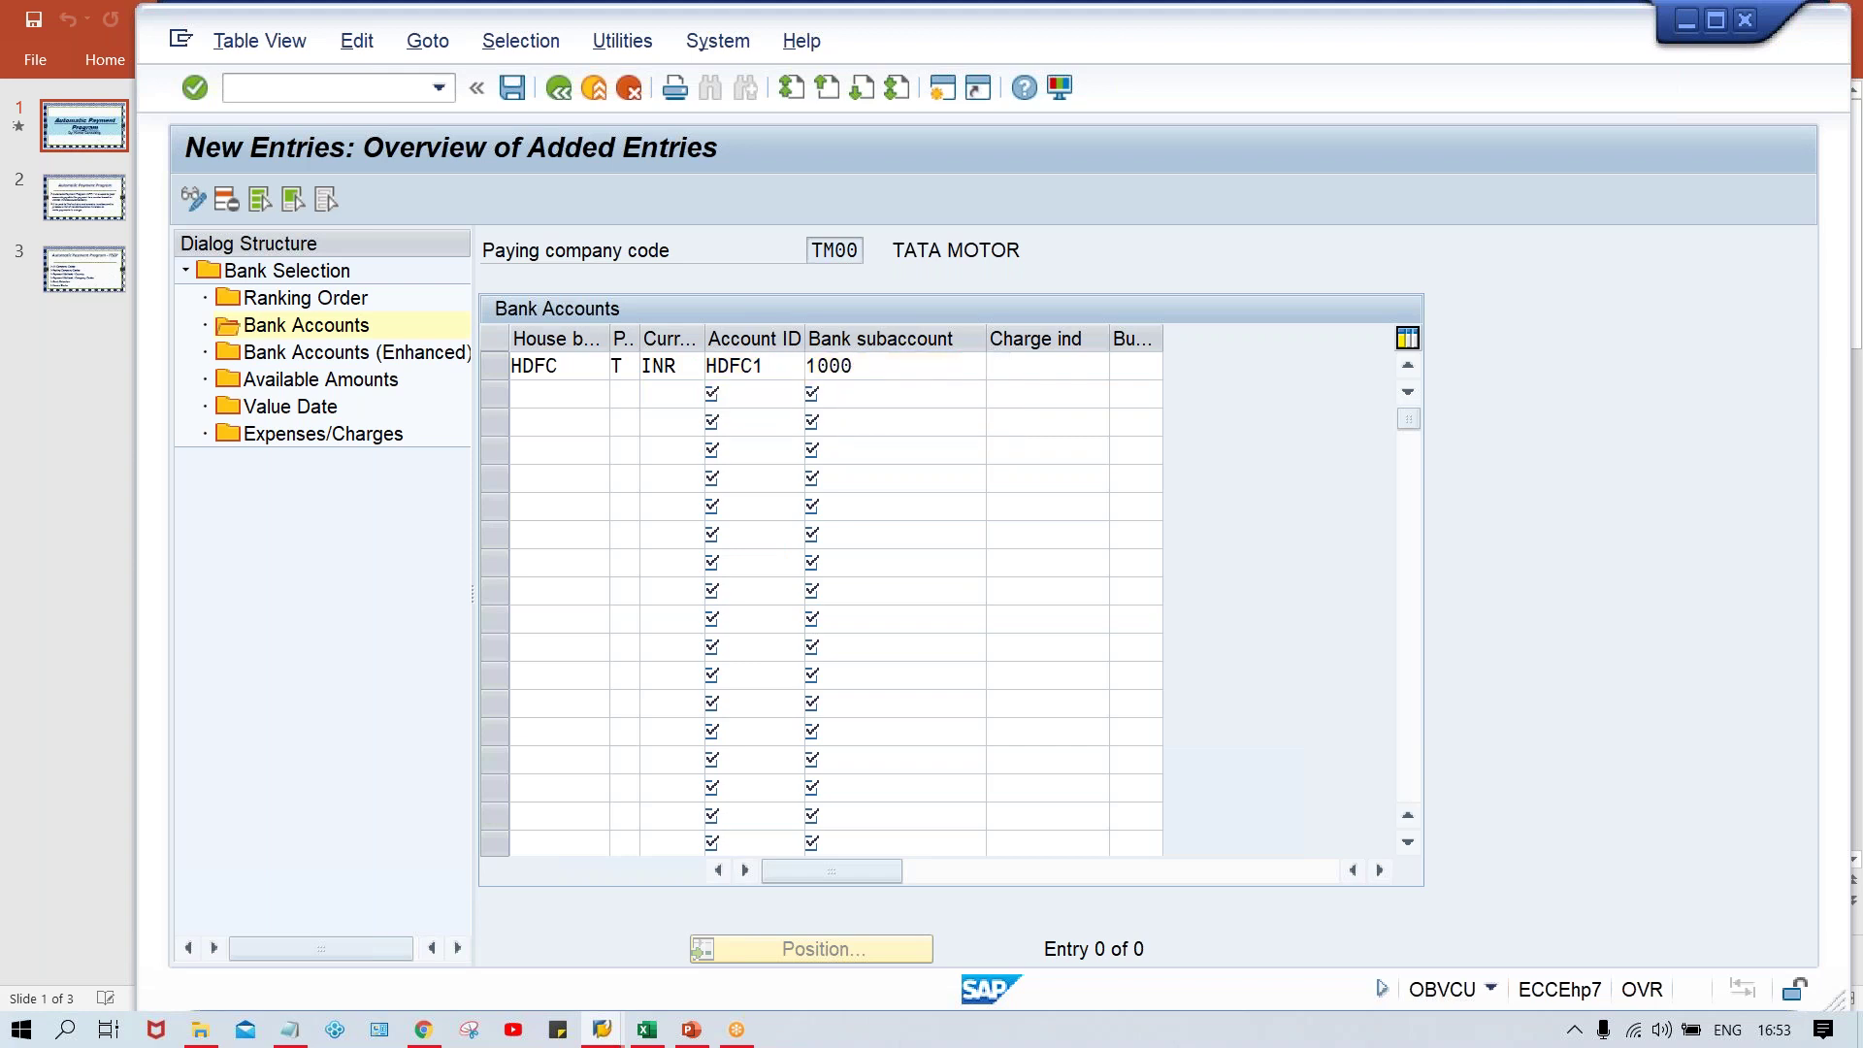
{"action": "left_click", "coordinate": [885, 374]}
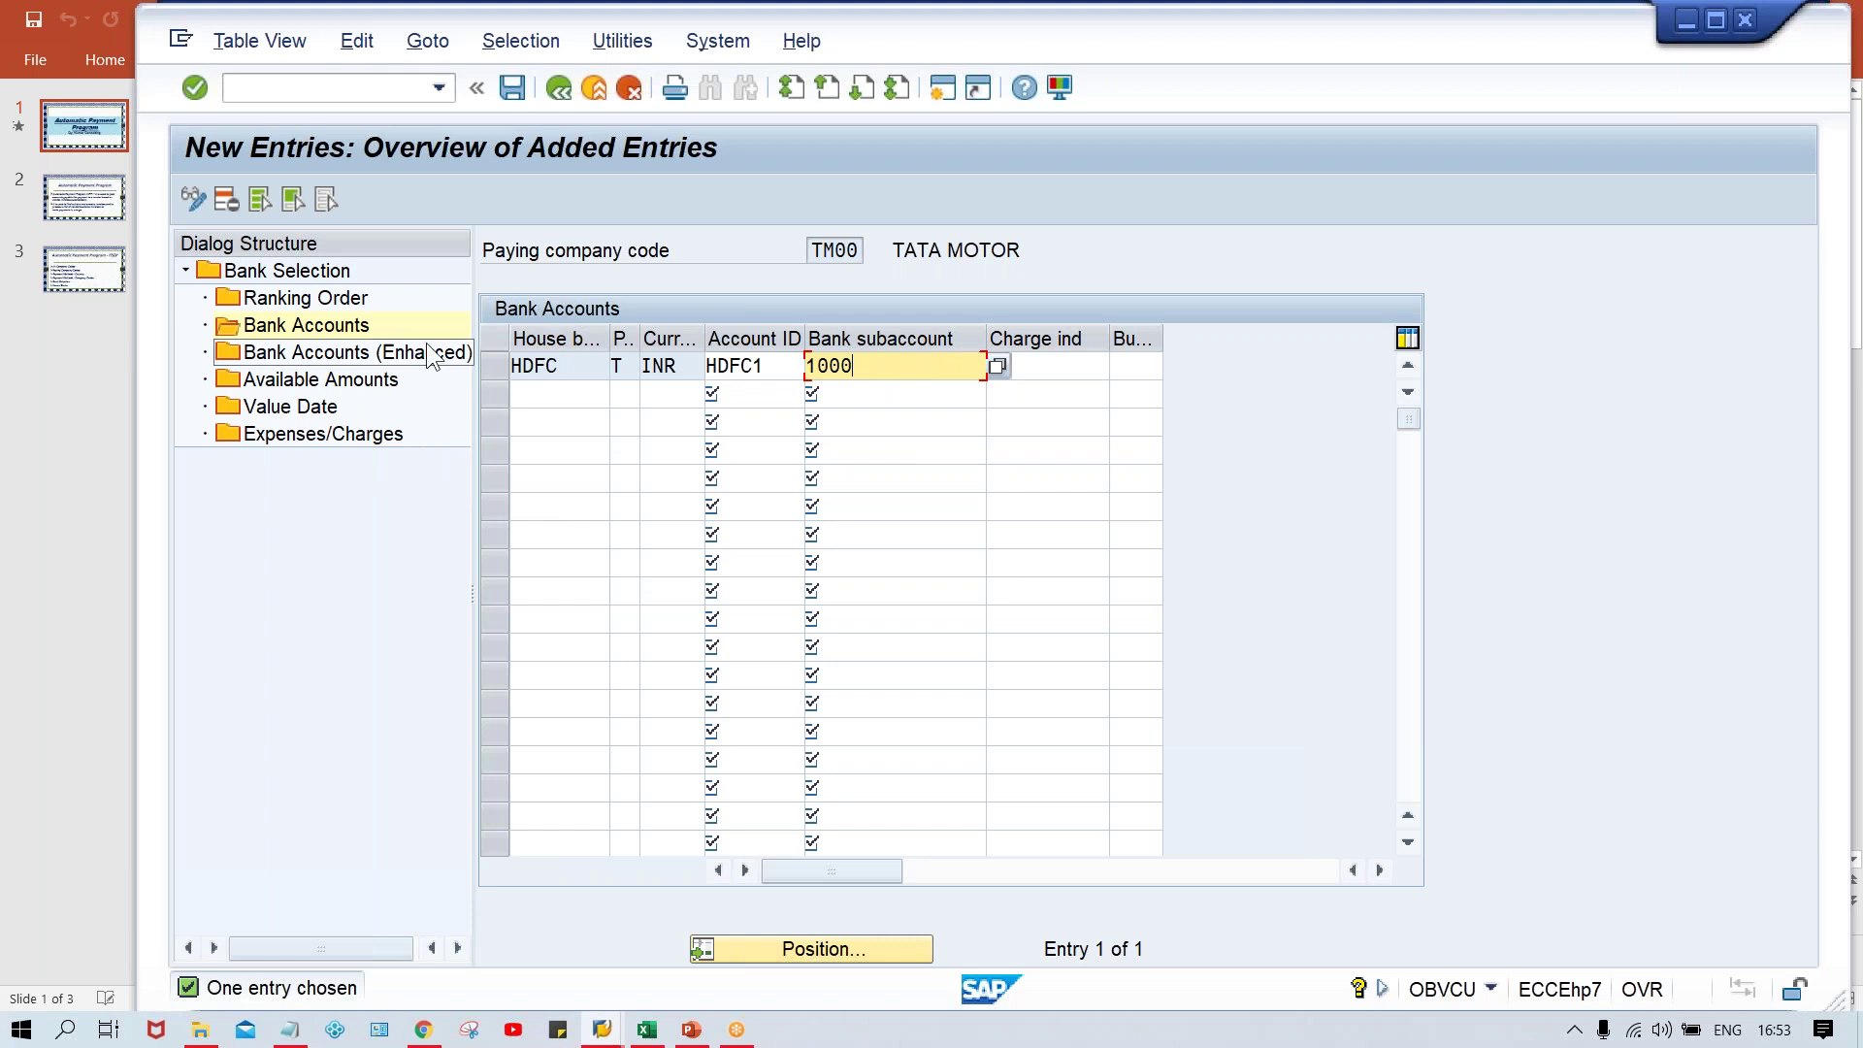
Start a new entry in the Bank Accounts (Enhanced) view with house bank HDFC, payment method T and currency INR.
{"action": "double_click", "coordinate": [352, 357]}
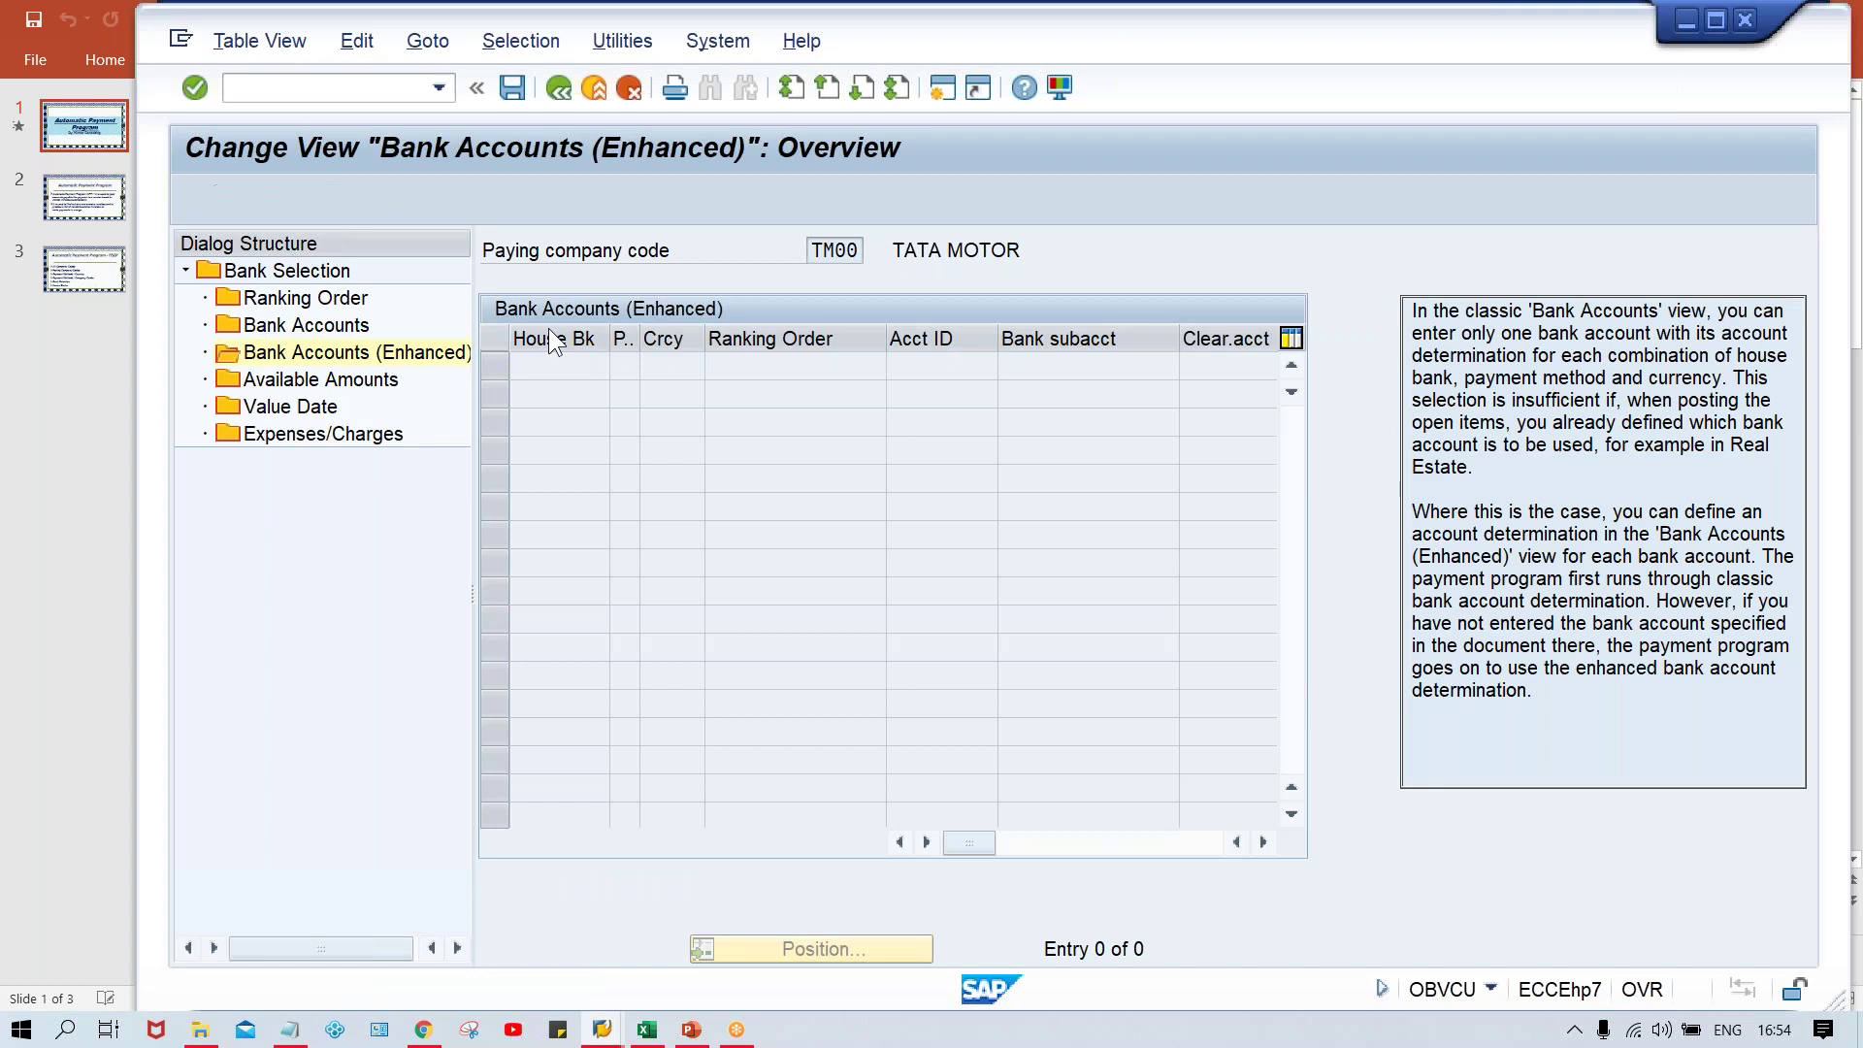
{"action": "left_click", "coordinate": [557, 372]}
{"action": "key", "text": "Down"}
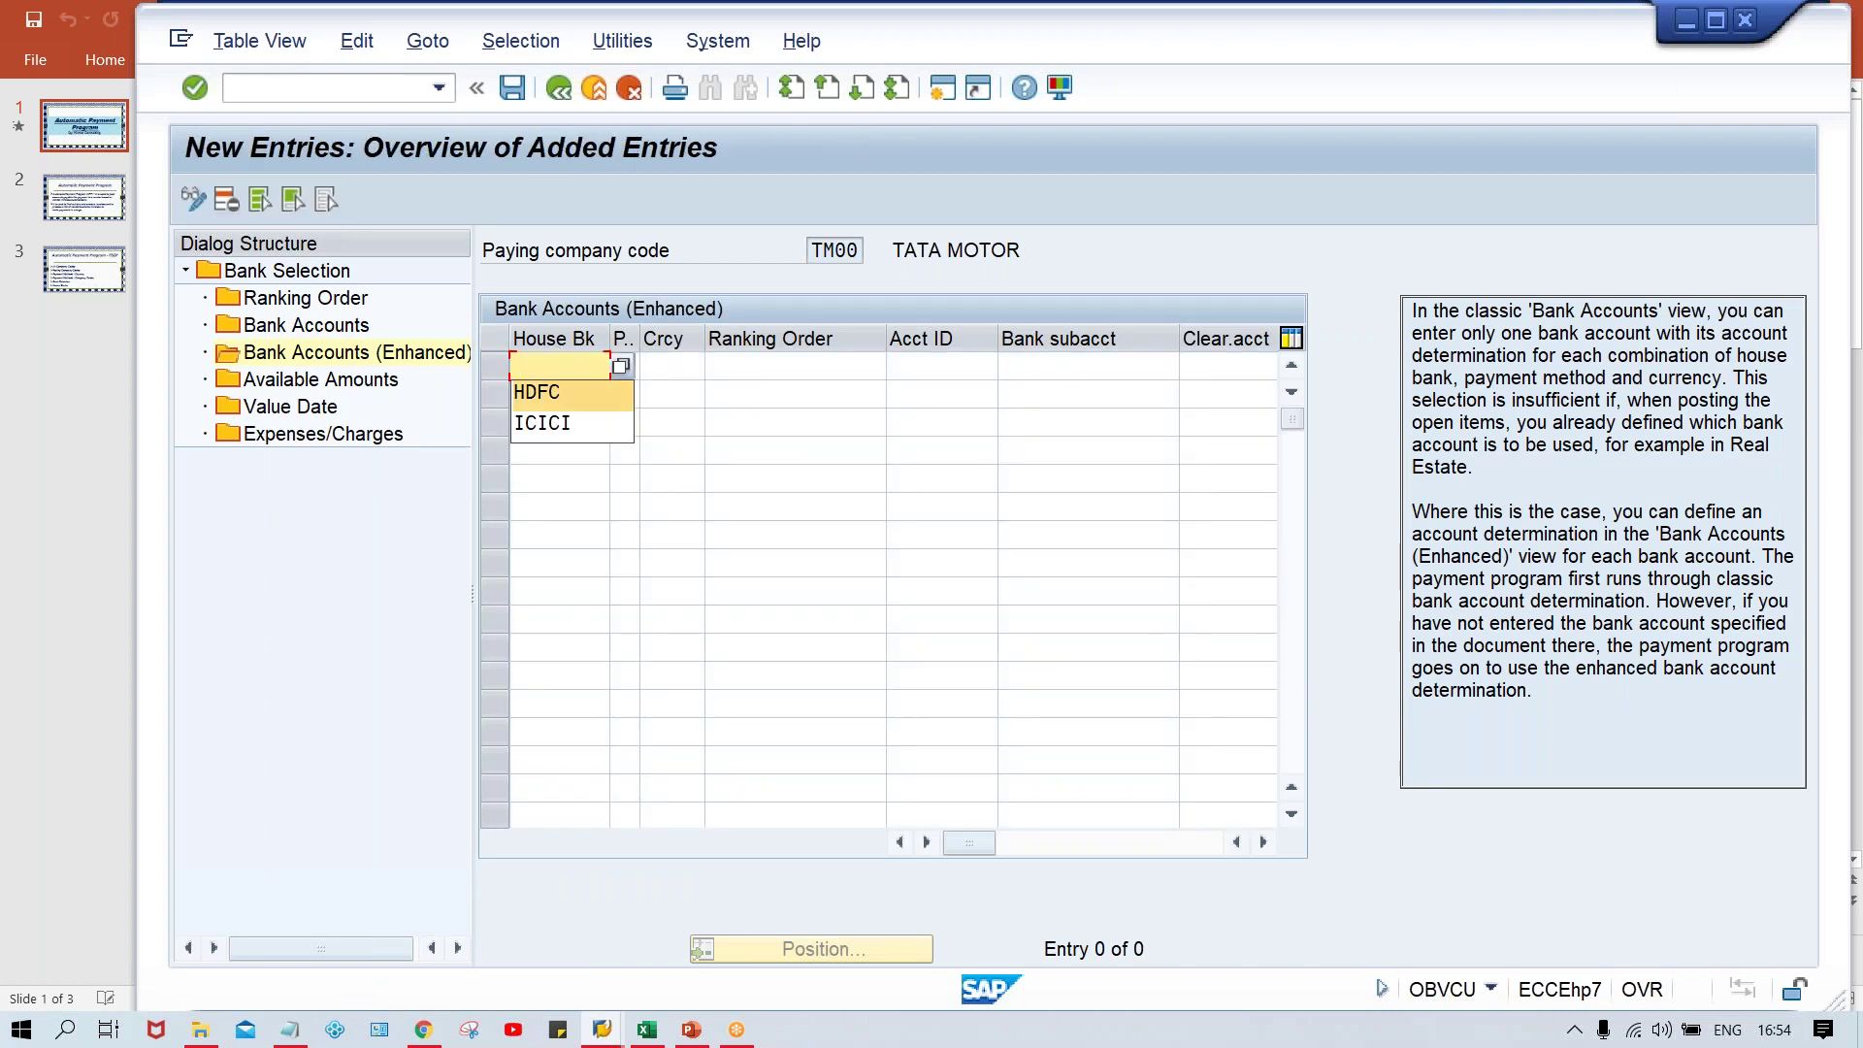
{"action": "key", "text": "Tab"}
{"action": "key", "text": "space"}
{"action": "key", "text": "Down"}
{"action": "key", "text": "Tab"}
{"action": "key", "text": "space"}
{"action": "key", "text": "Down"}
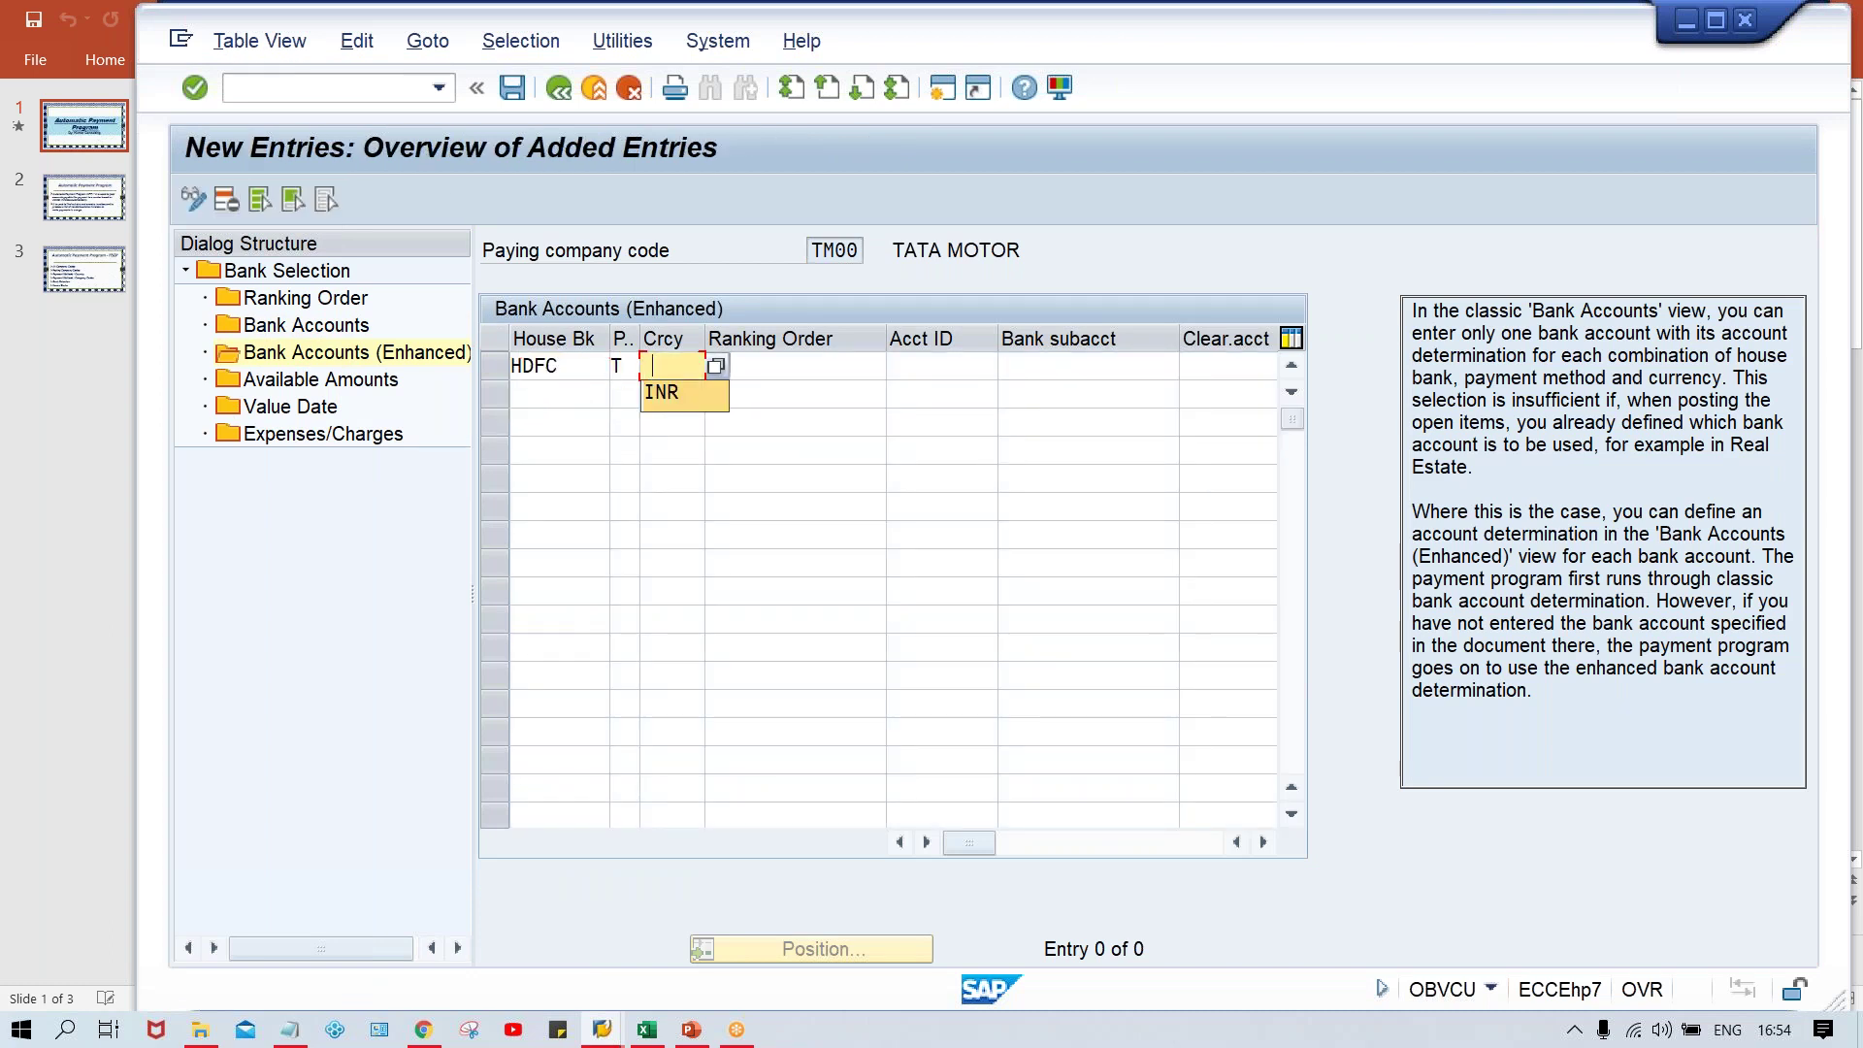
{"action": "key", "text": "Tab"}
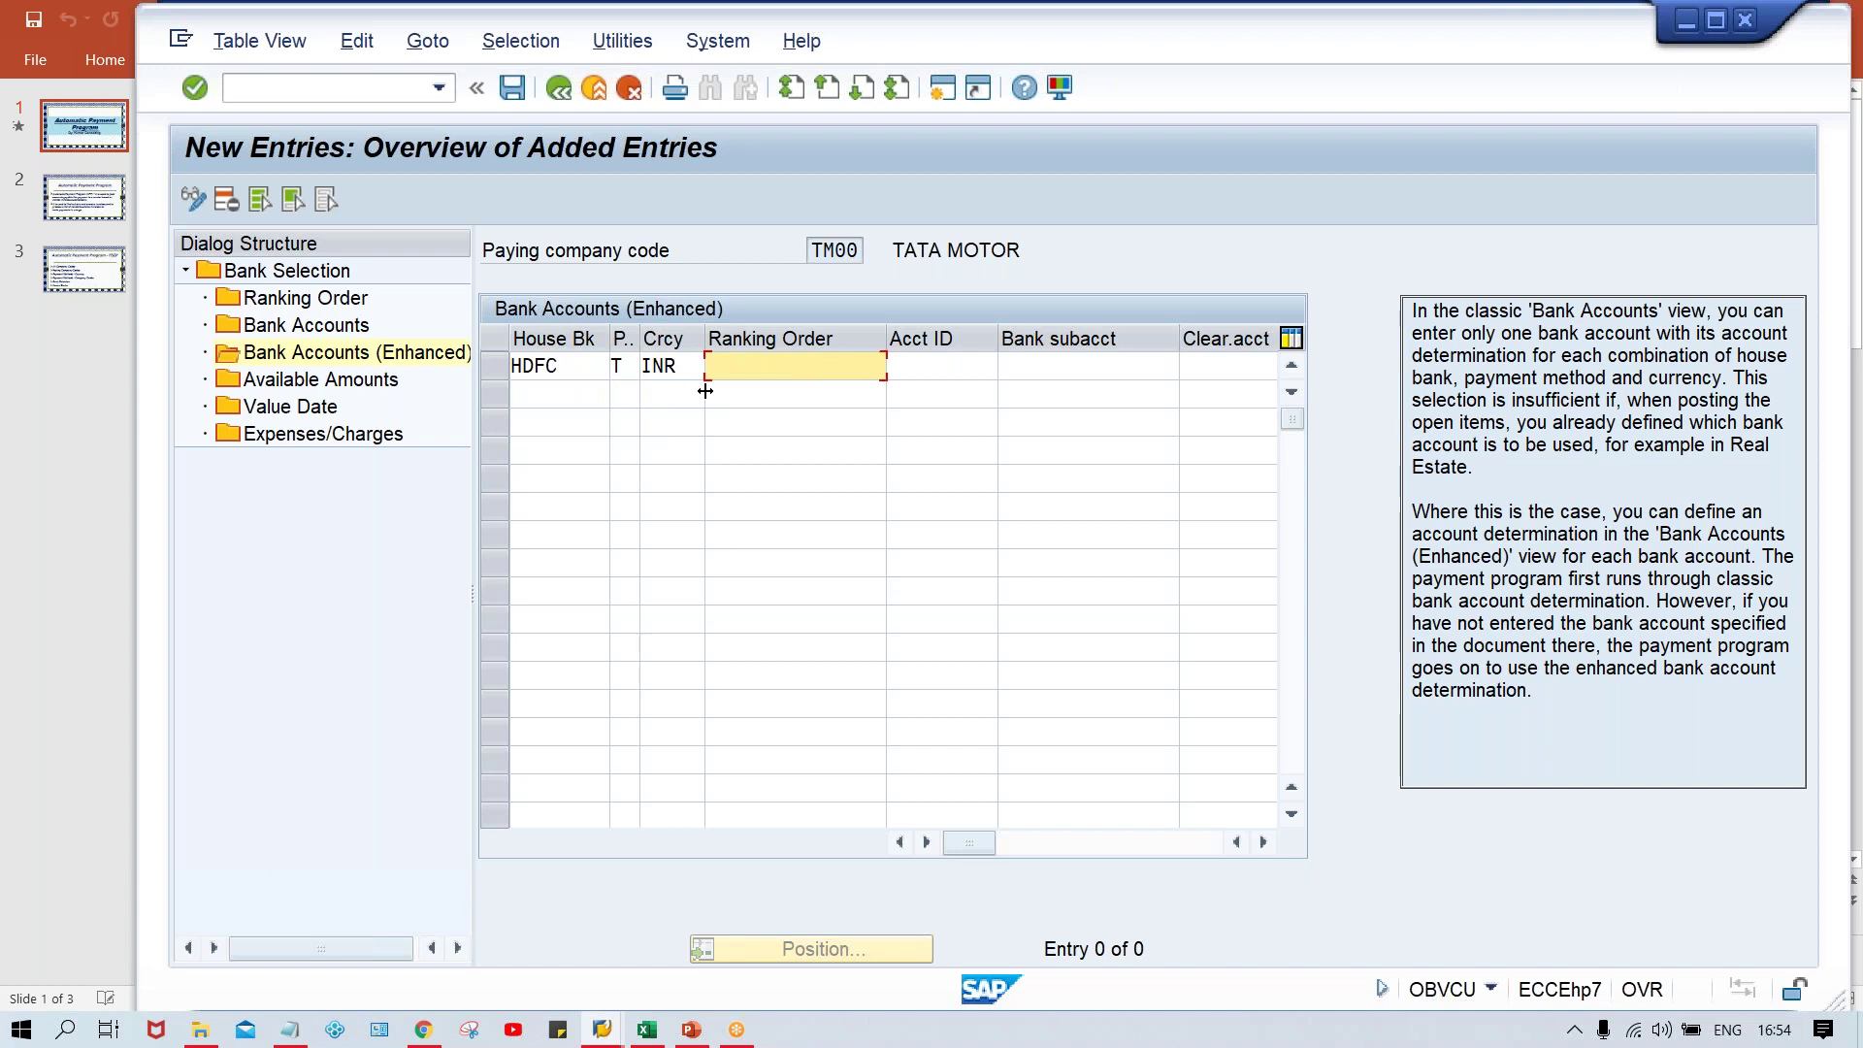
Complete the enhanced bank account entry with ranking order 1, account ID HDFC1 and bank subaccount 1000.
{"action": "key", "text": "Tab"}
{"action": "key", "text": "space"}
{"action": "key", "text": "Down"}
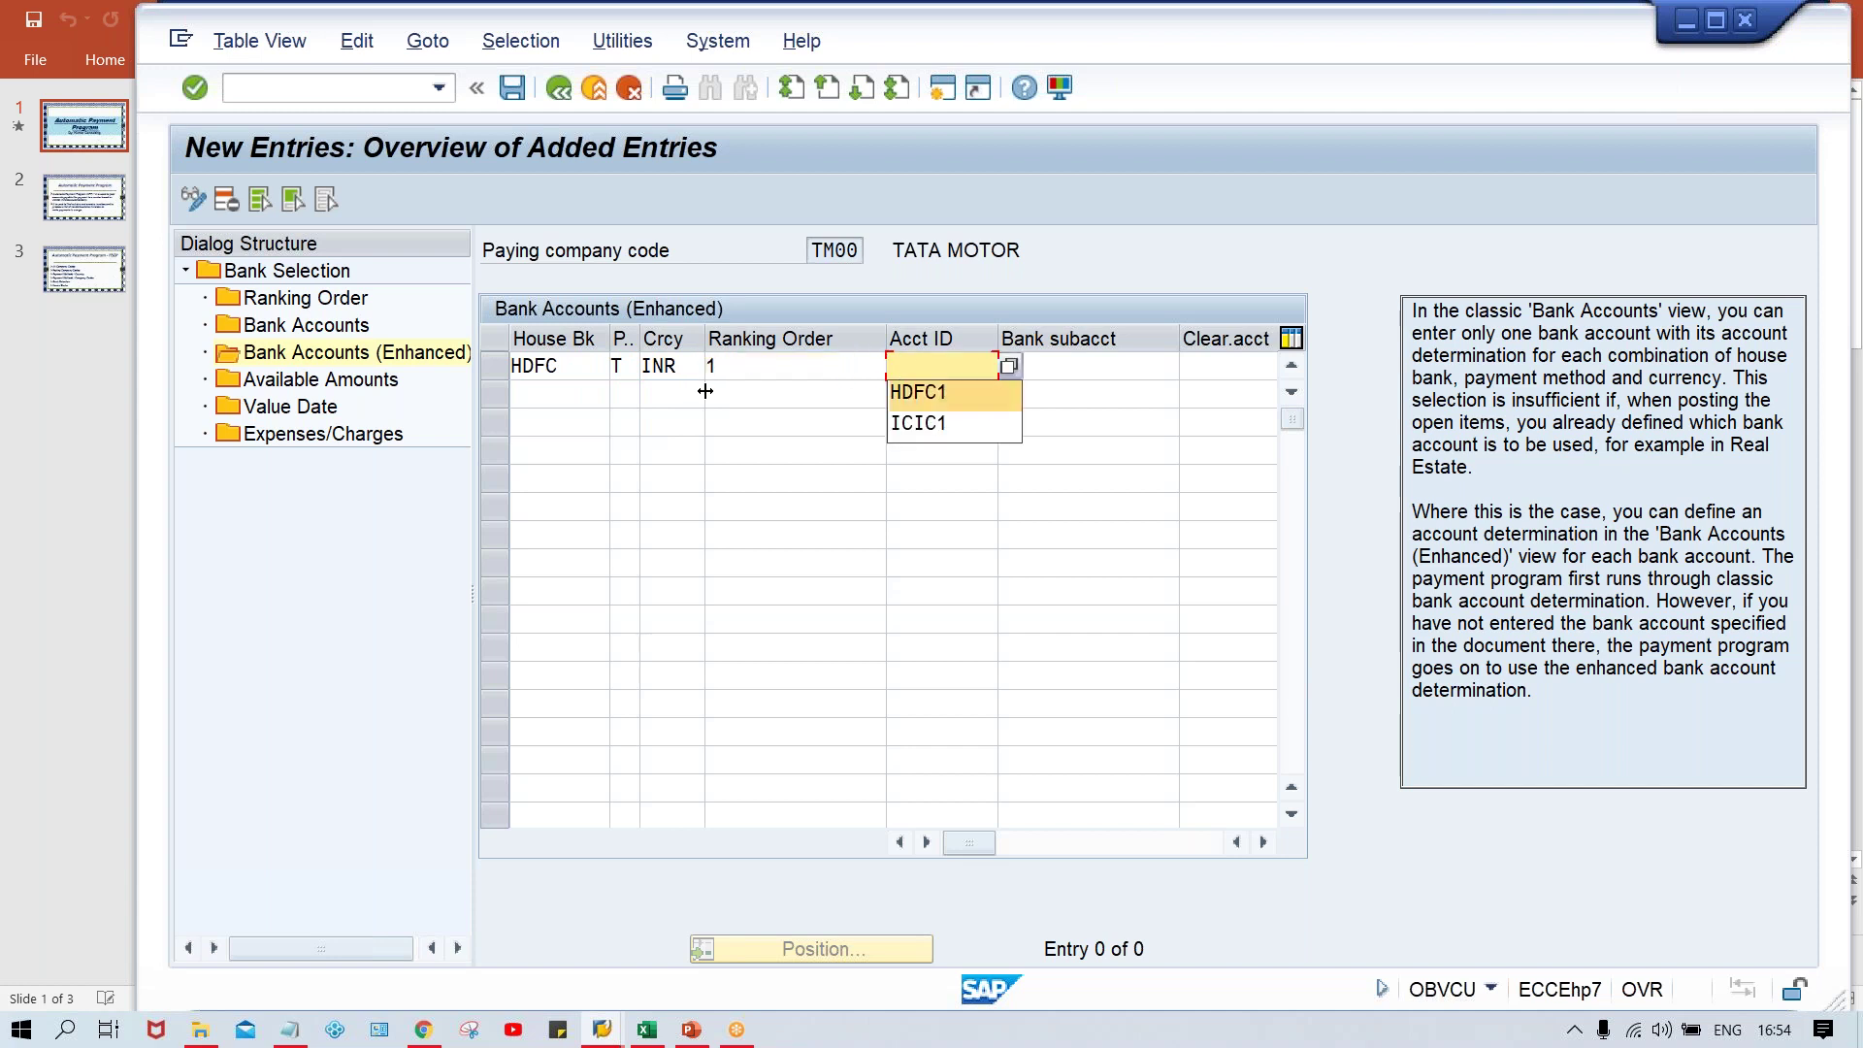
{"action": "key", "text": "Tab"}
{"action": "key", "text": "space"}
{"action": "key", "text": "Down"}
{"action": "key", "text": "Return"}
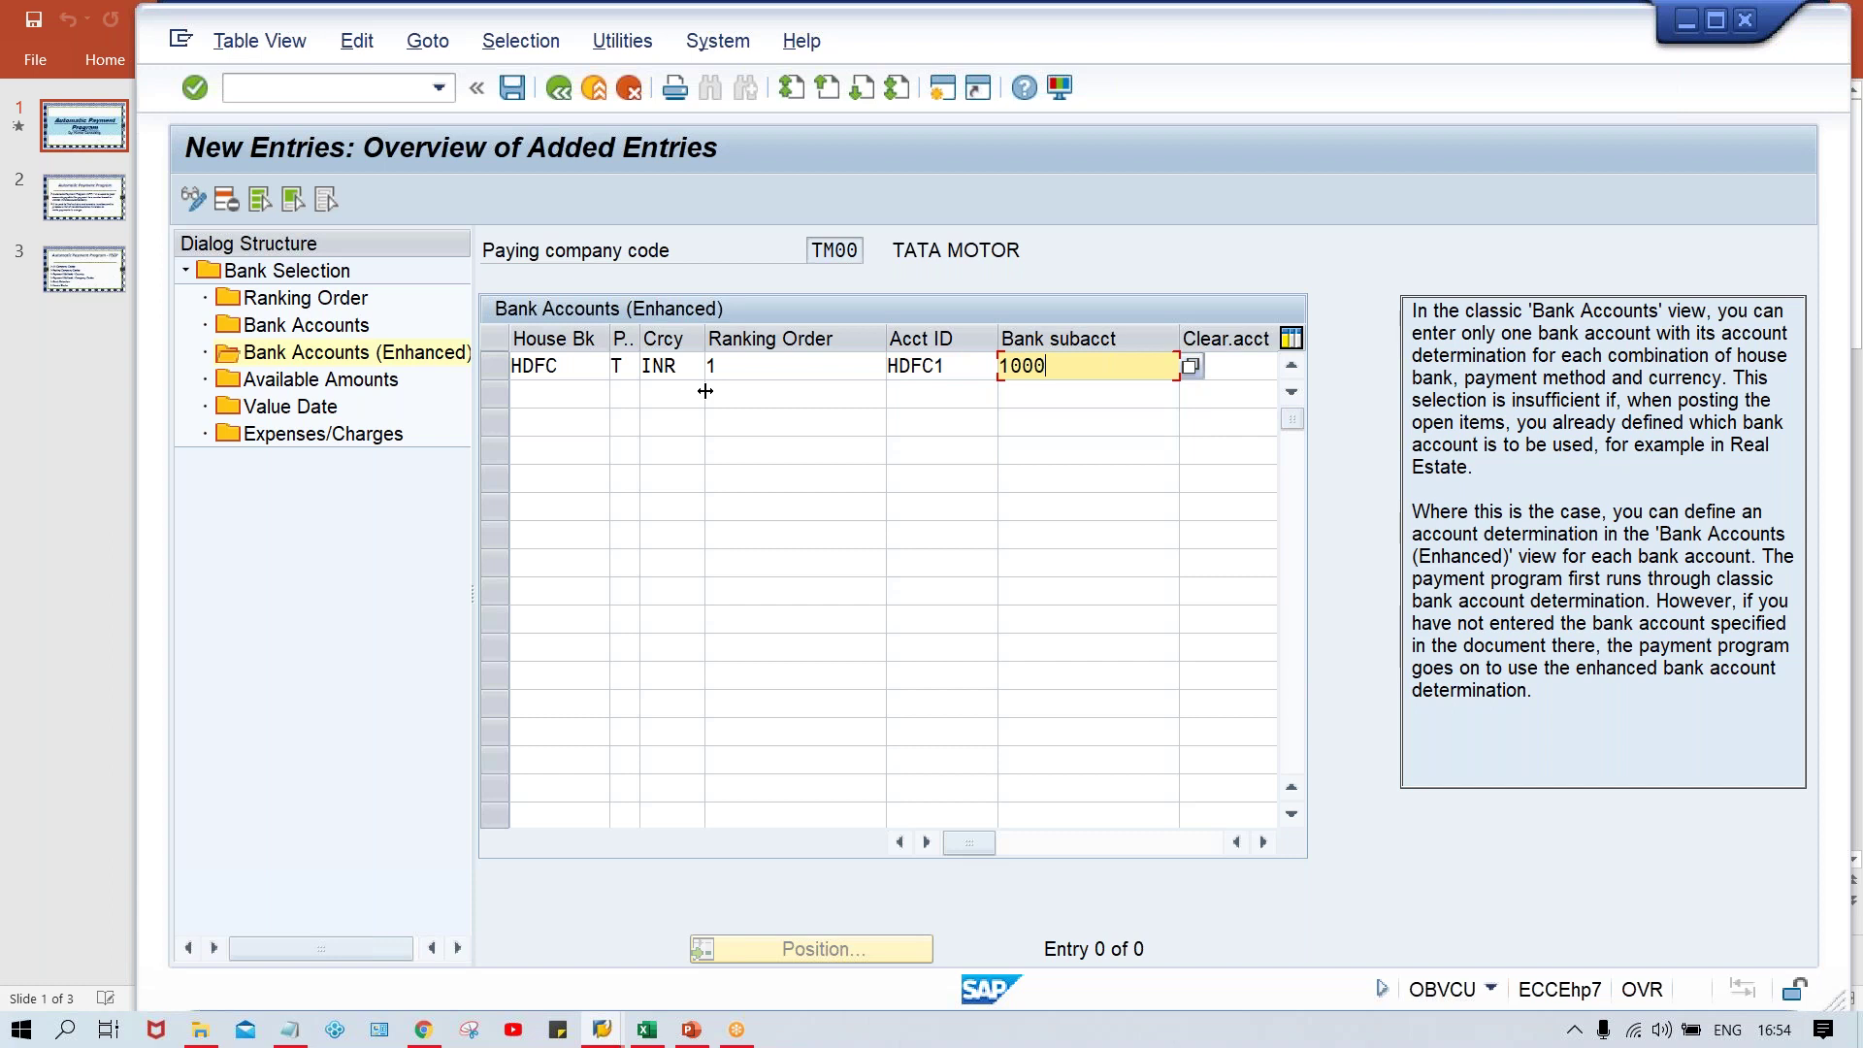
{"action": "key", "text": "Return"}
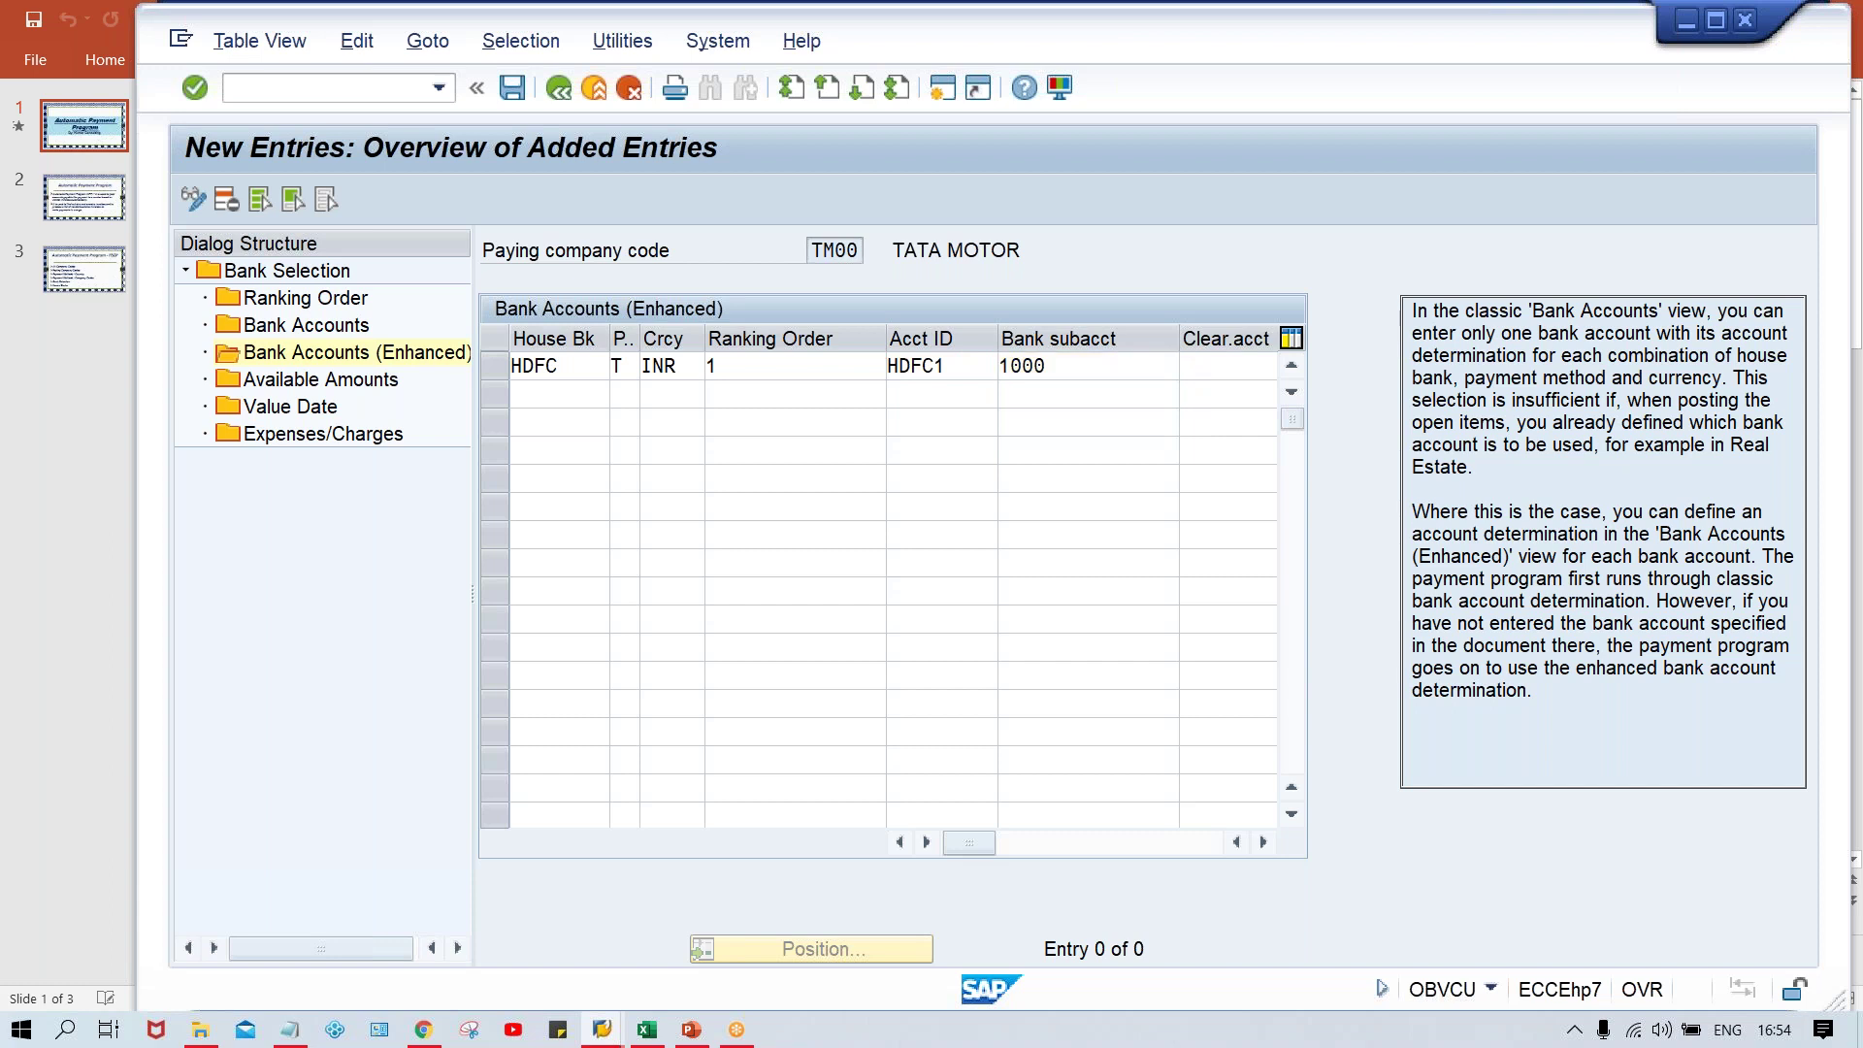
Start a new entry in the Available Amounts view with house bank HDFC, account ID HDFC1 and 1 day.
{"action": "left_click", "coordinate": [326, 376]}
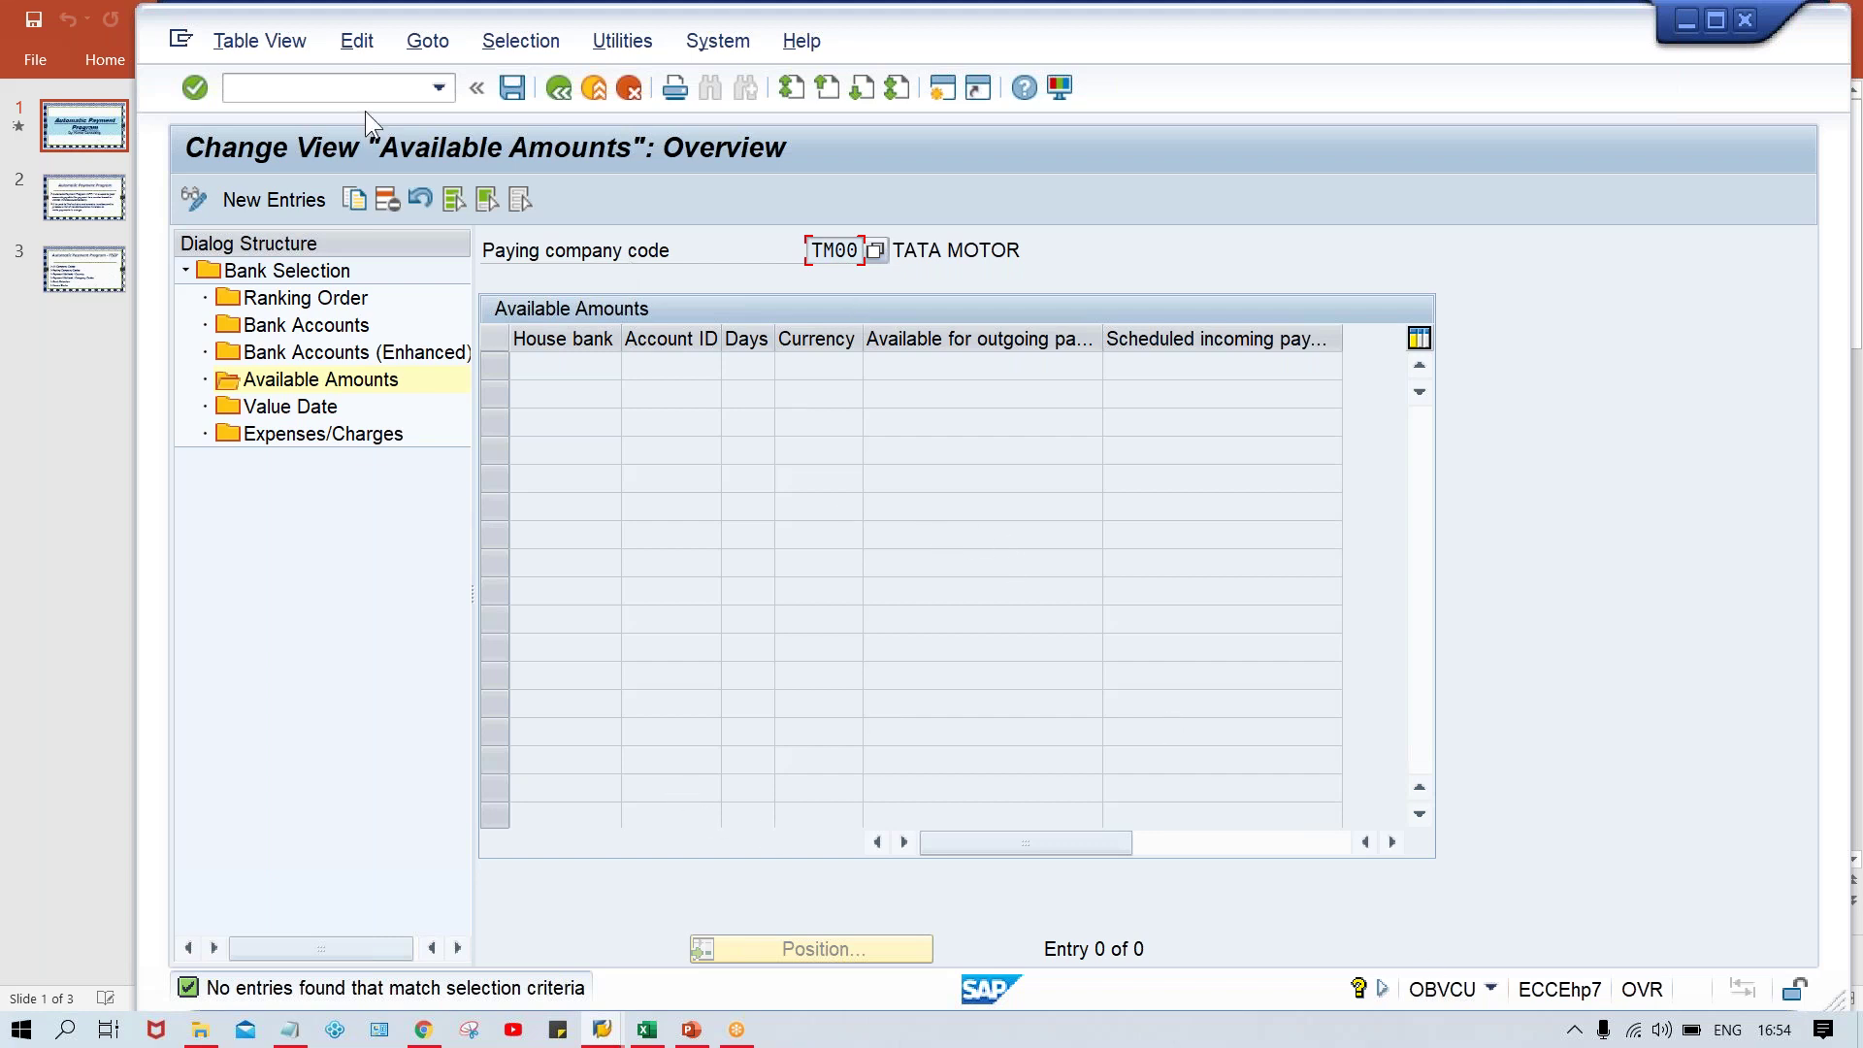
{"action": "left_click", "coordinate": [275, 200]}
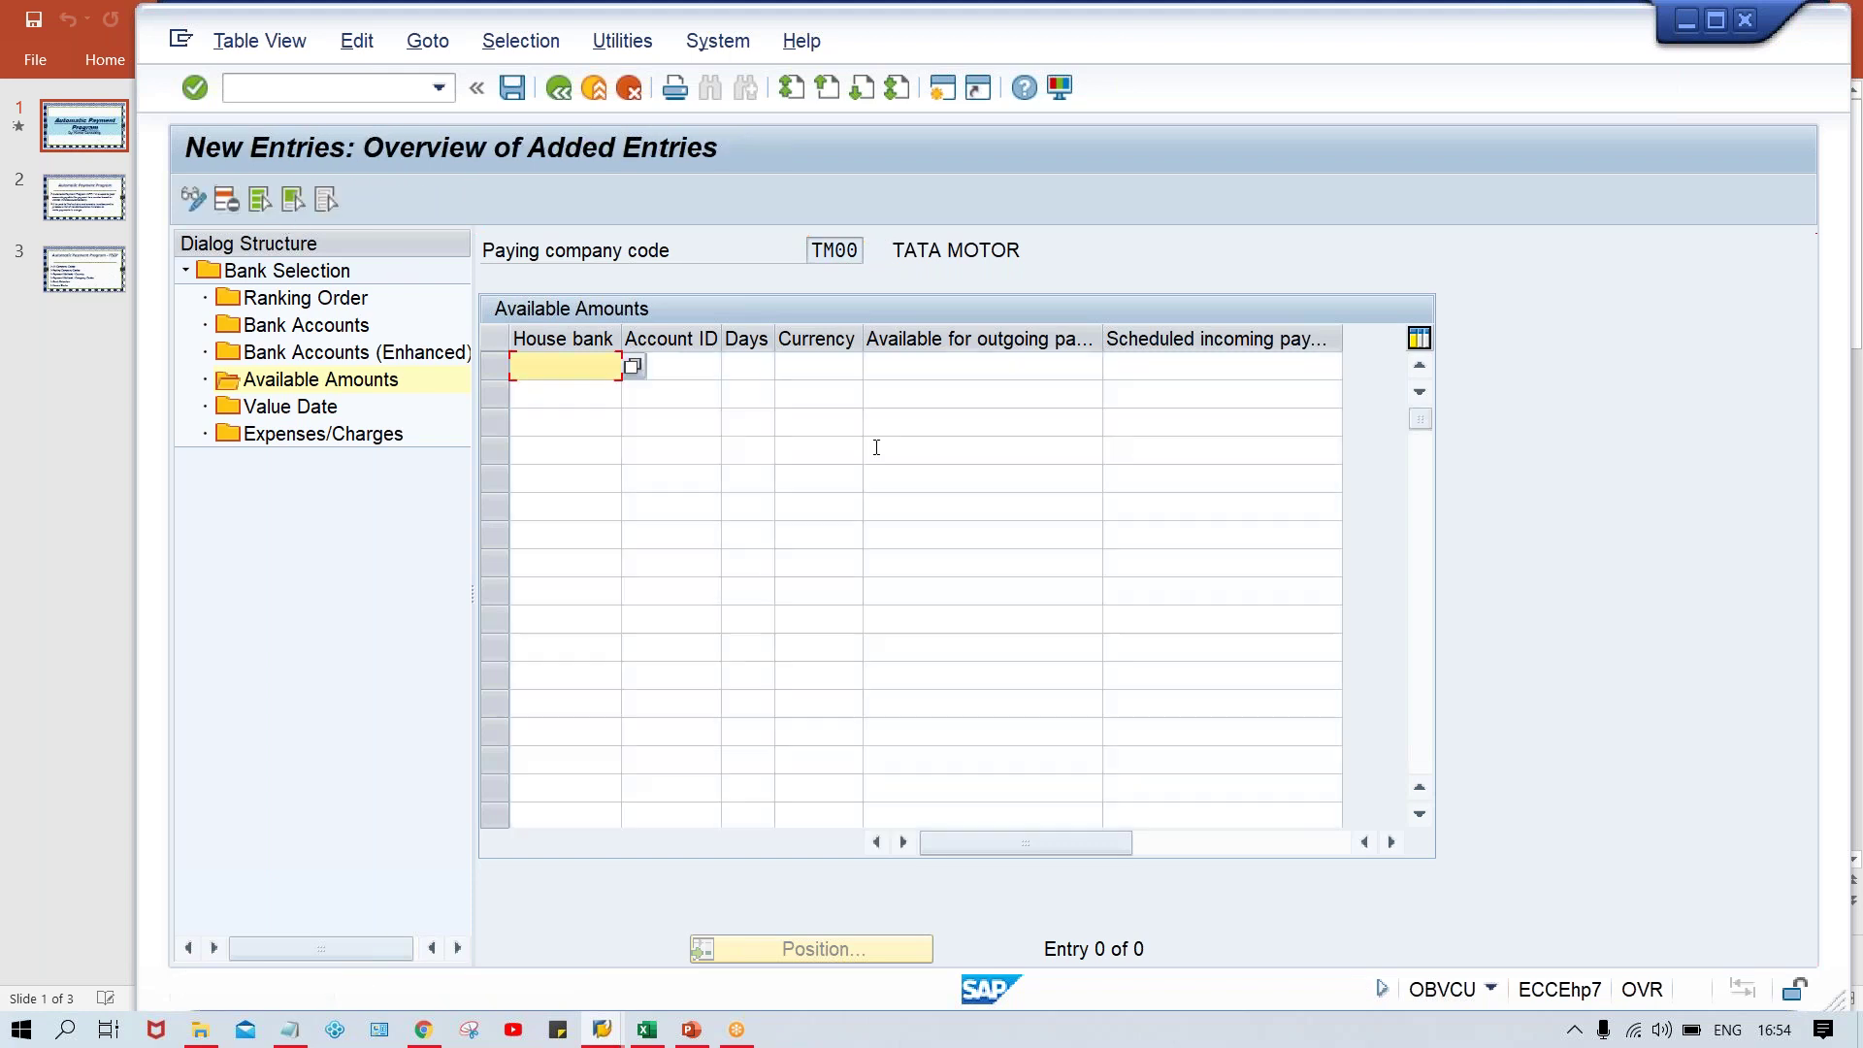
{"action": "left_click", "coordinate": [563, 365]}
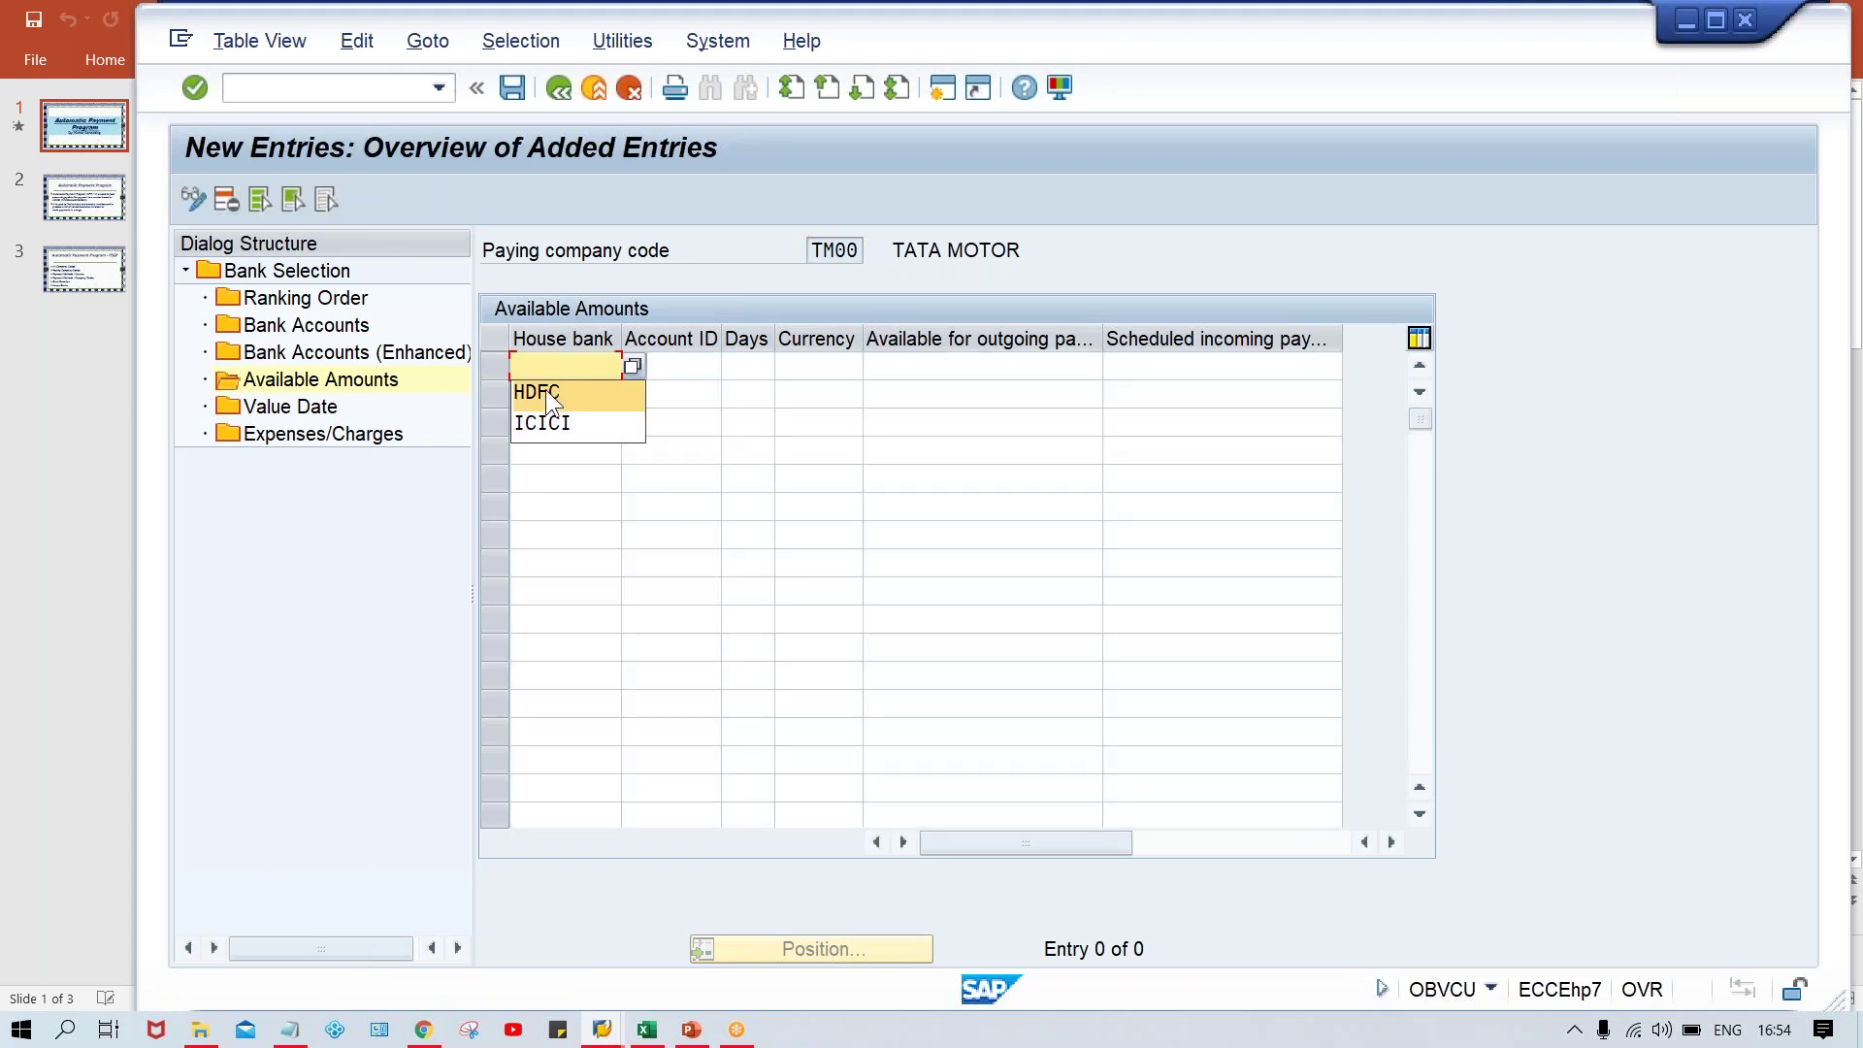
{"action": "left_click", "coordinate": [545, 388]}
{"action": "left_click", "coordinate": [691, 398]}
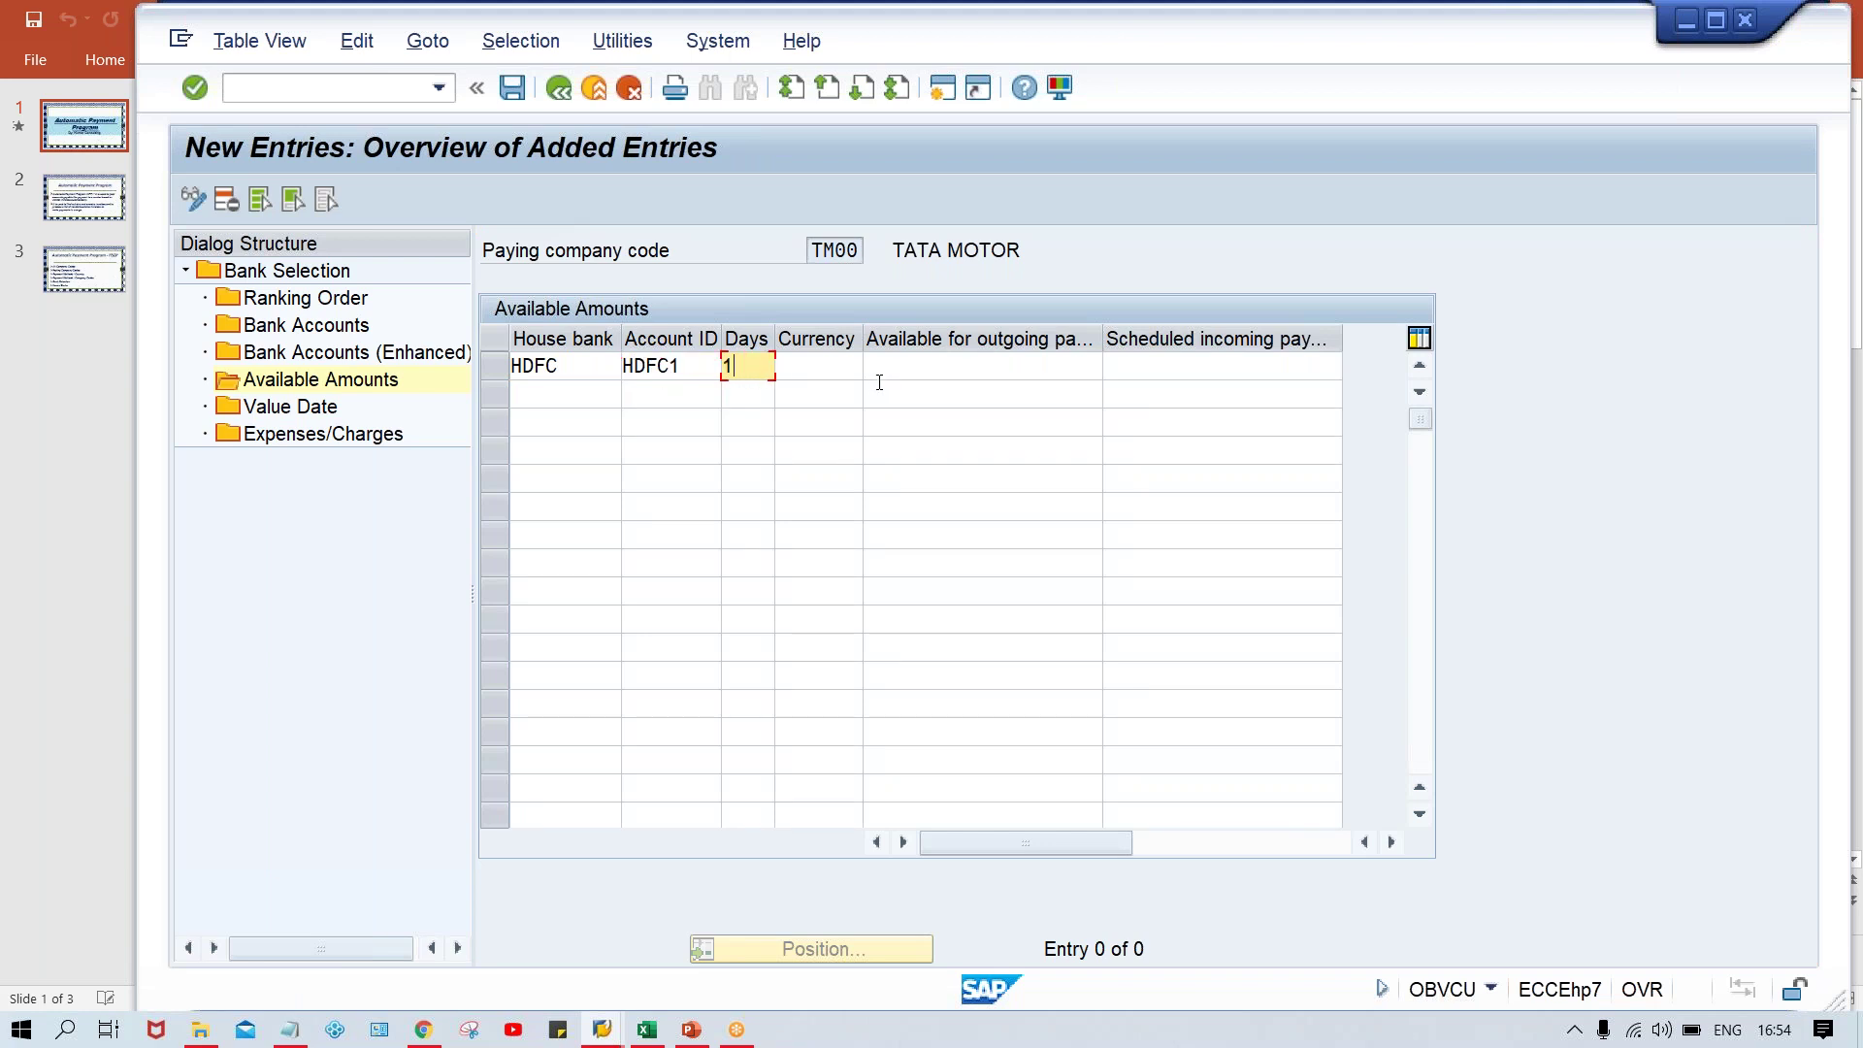
{"action": "key", "text": "Tab"}
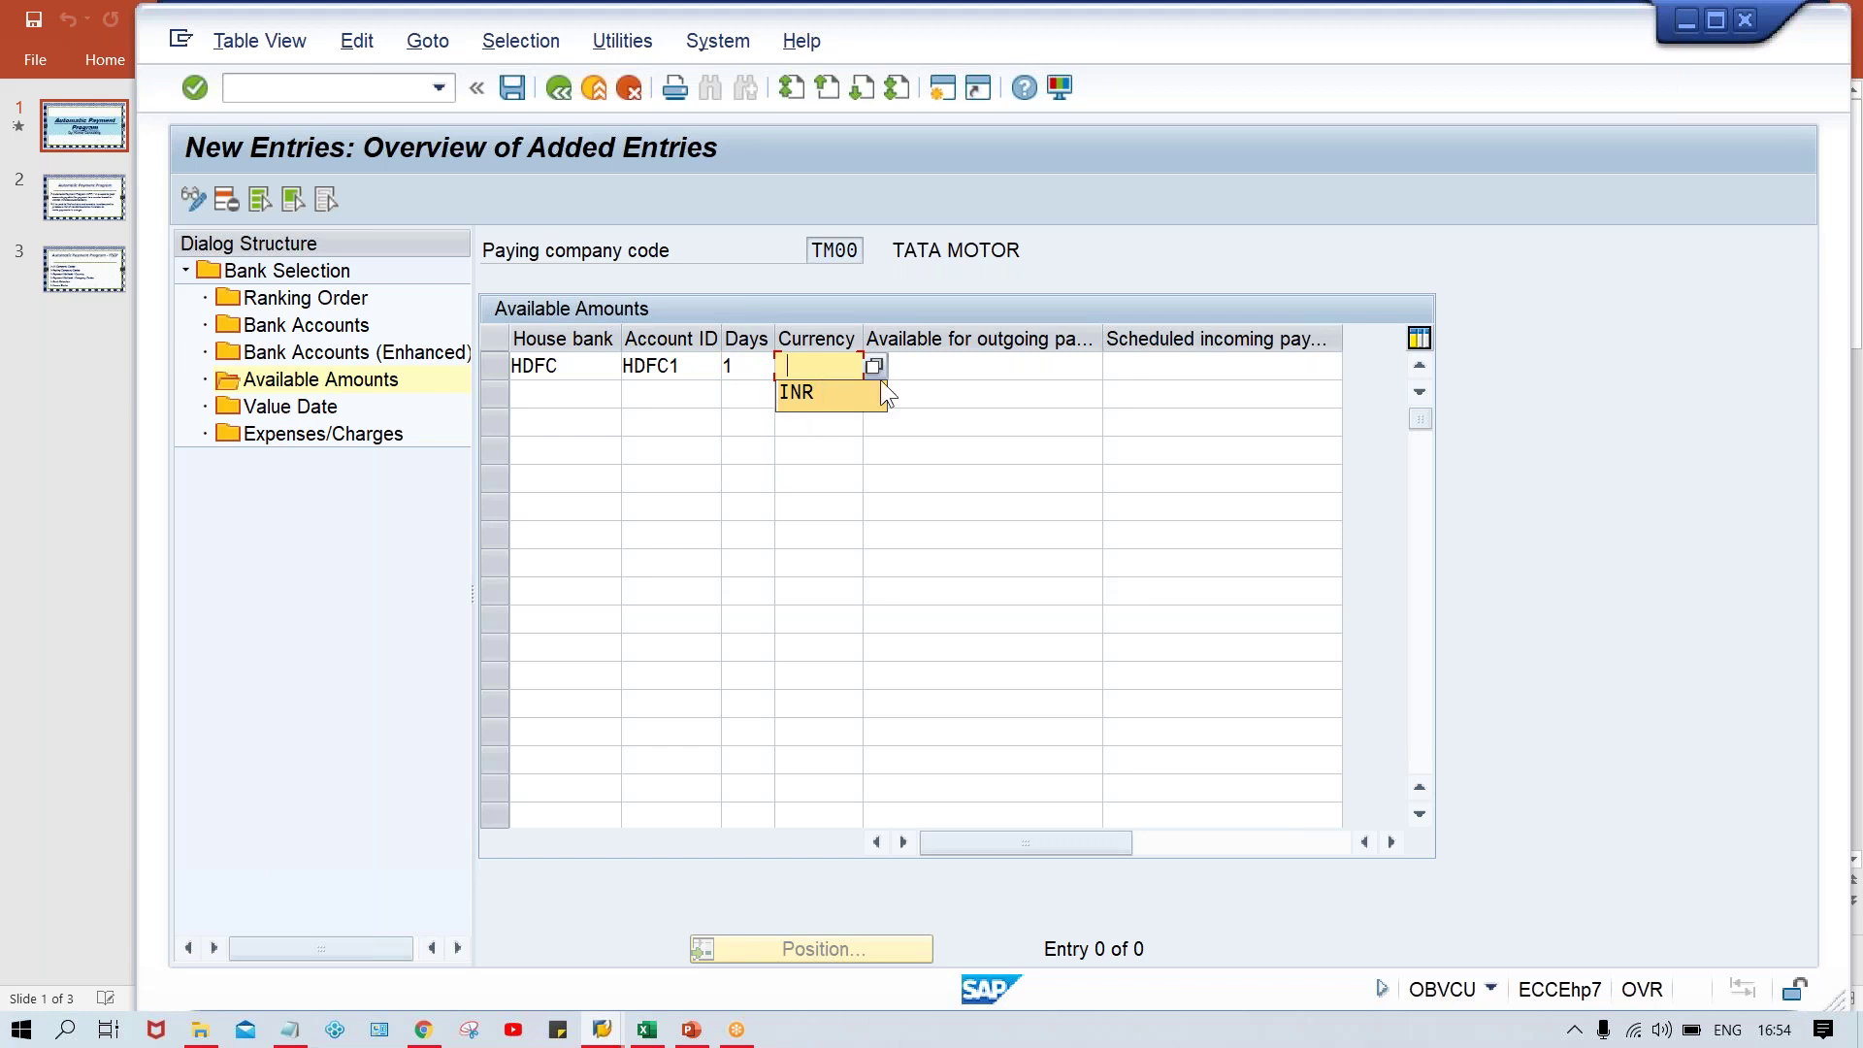
Set the available amounts entry's currency to INR and its amount available for outgoing payments to 999999999.
{"action": "left_click", "coordinate": [876, 419]}
{"action": "left_click", "coordinate": [830, 362]}
{"action": "key", "text": "Tab"}
{"action": "left_click", "coordinate": [953, 400]}
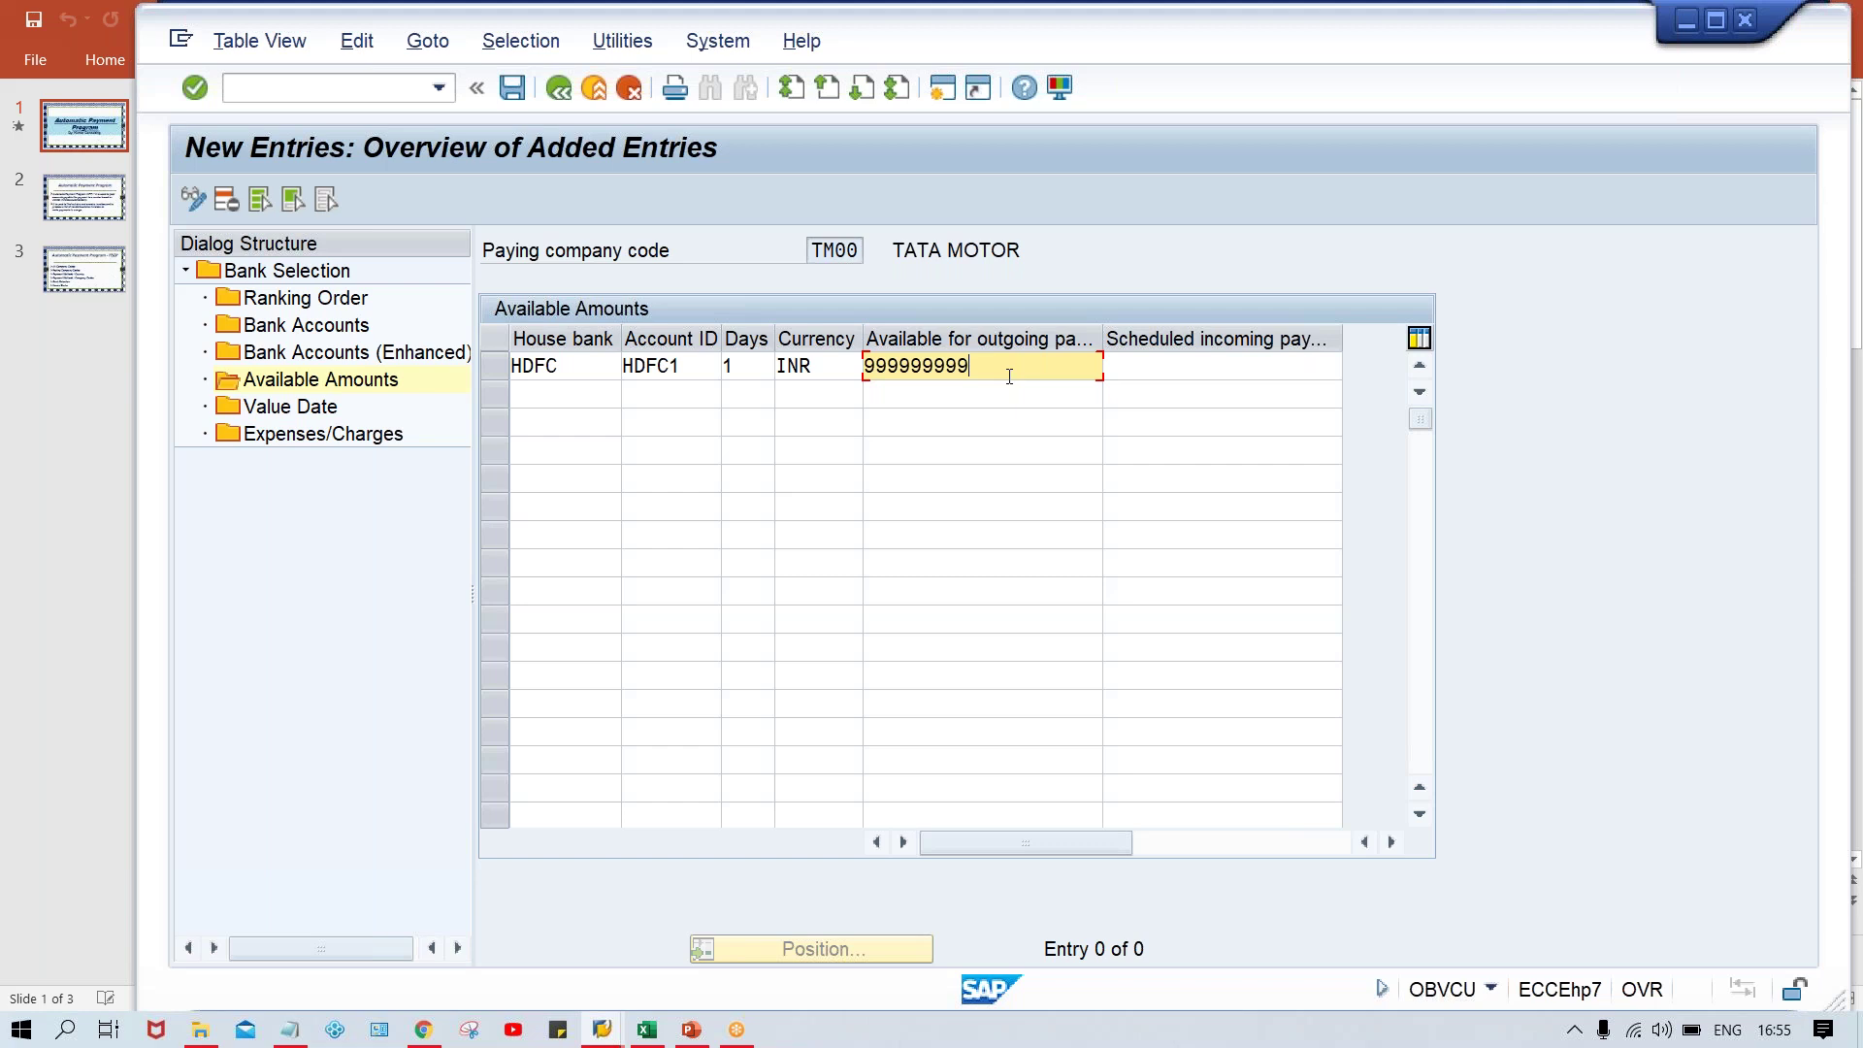
{"action": "key", "text": "Return"}
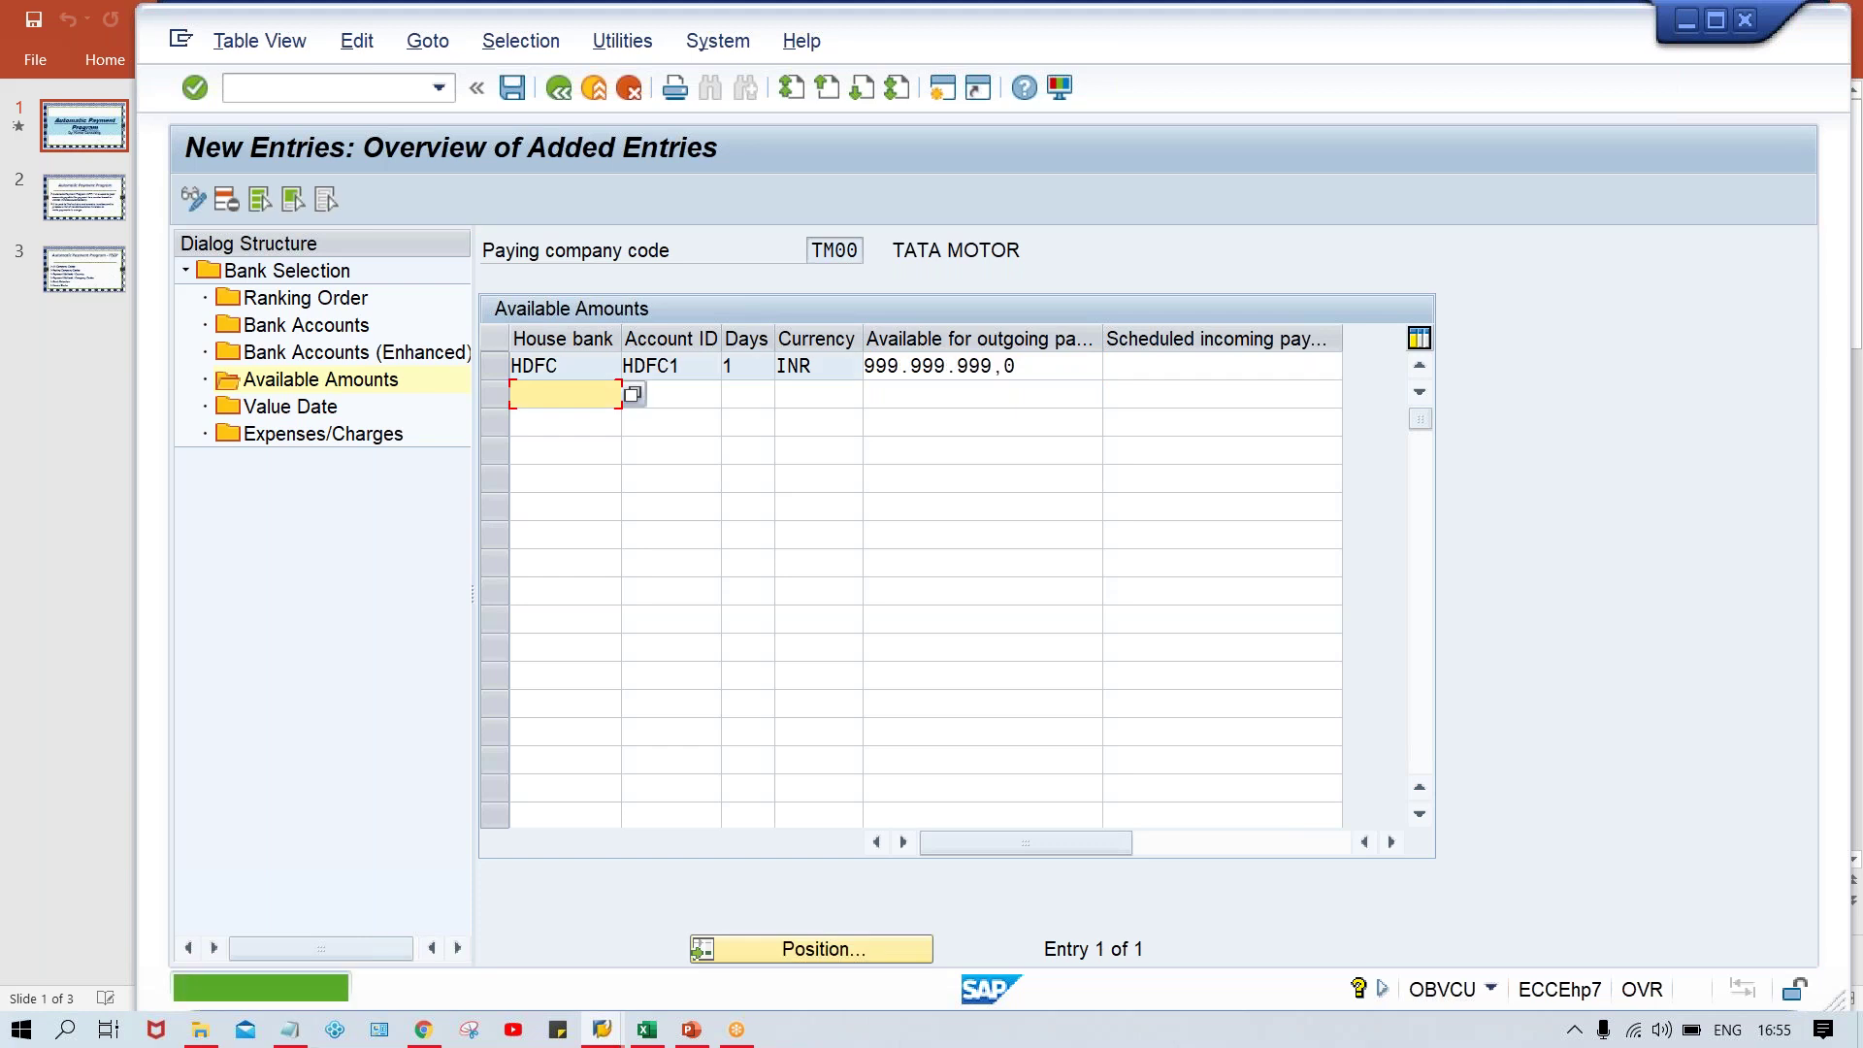
{"action": "left_click", "coordinate": [1026, 372]}
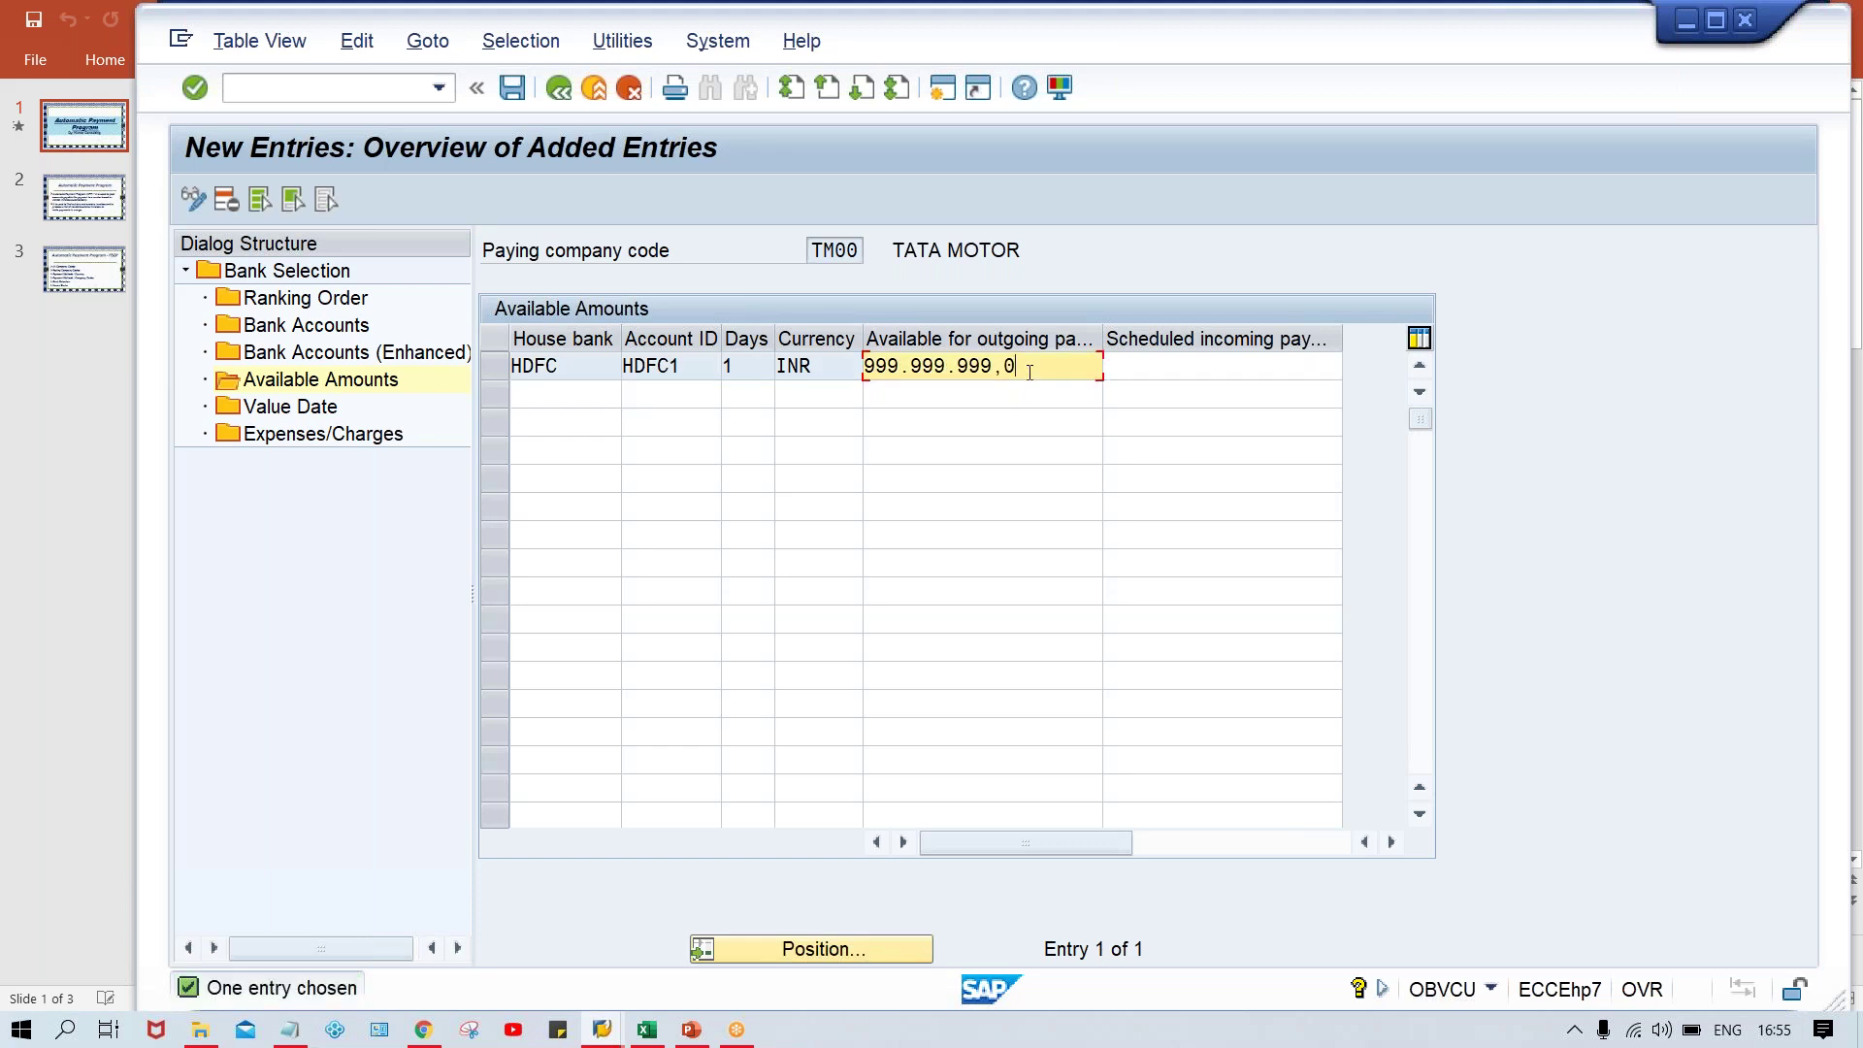
Save the bank determination settings to customizing request EH7K900724.
{"action": "key", "text": "ctrl+s"}
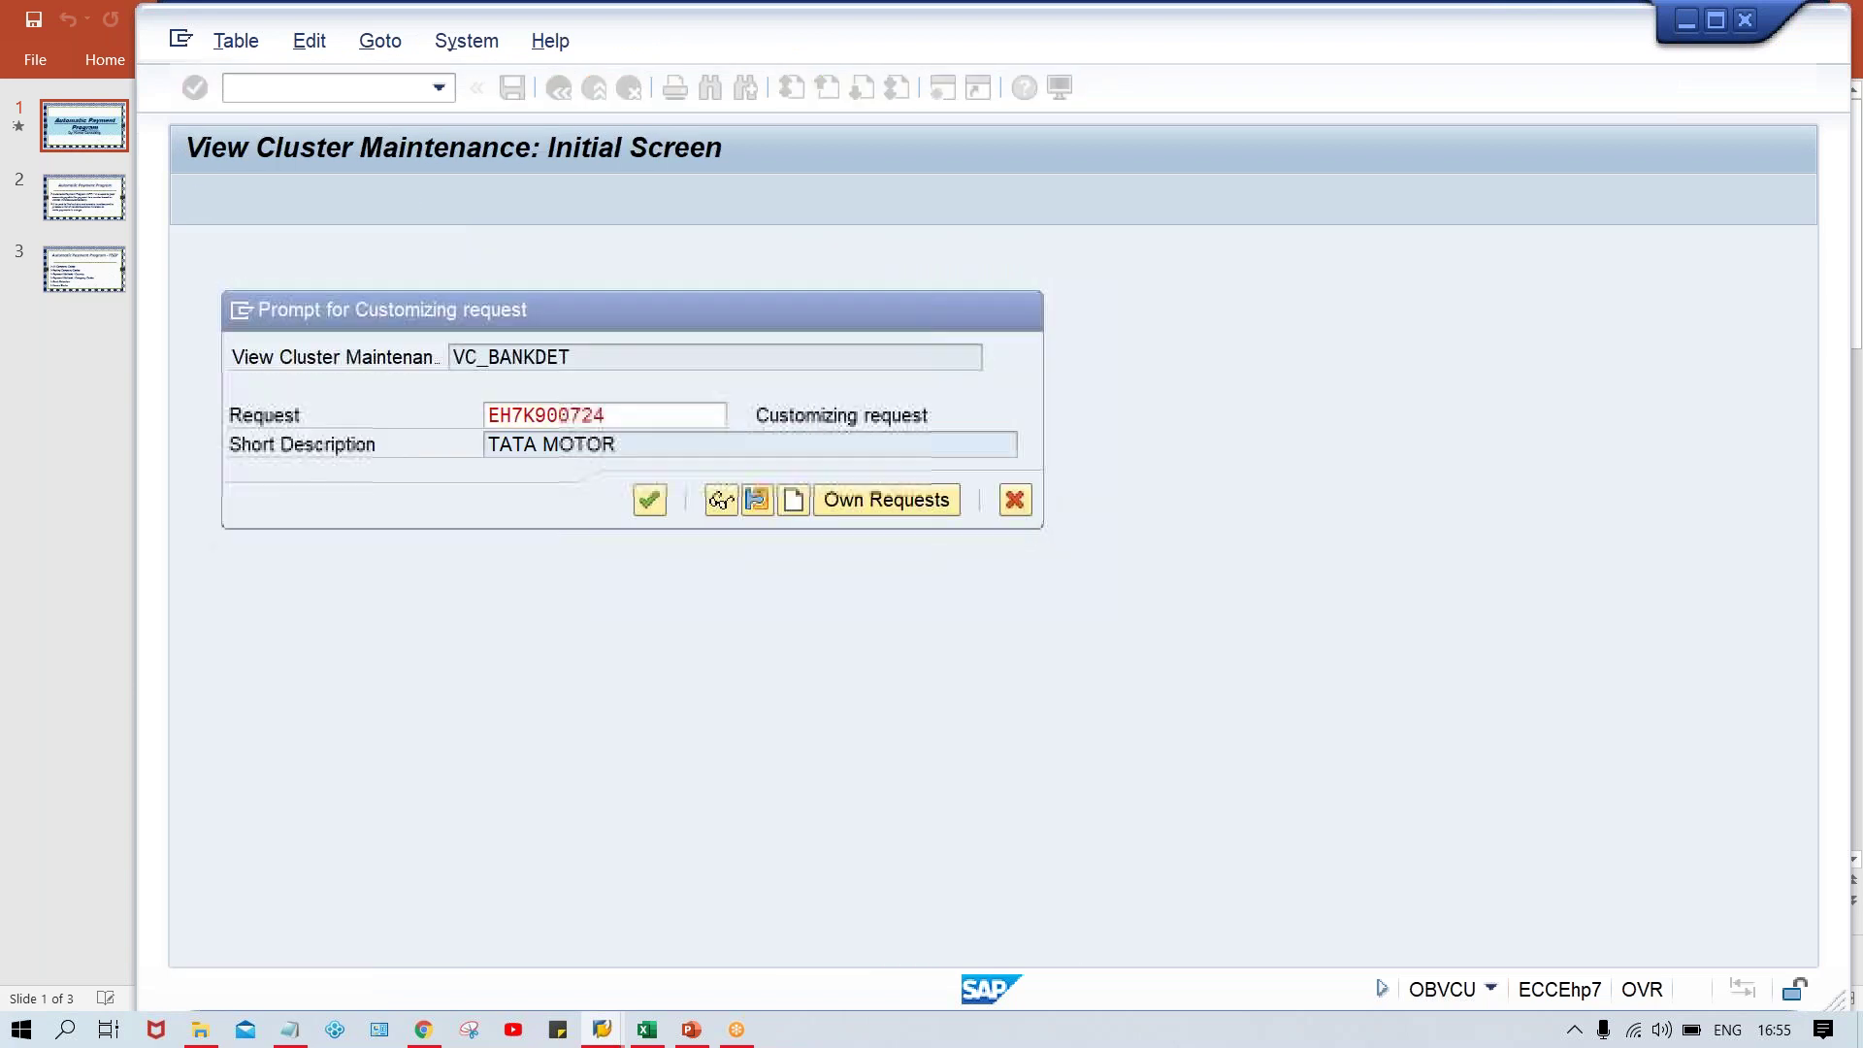
{"action": "key", "text": "Return"}
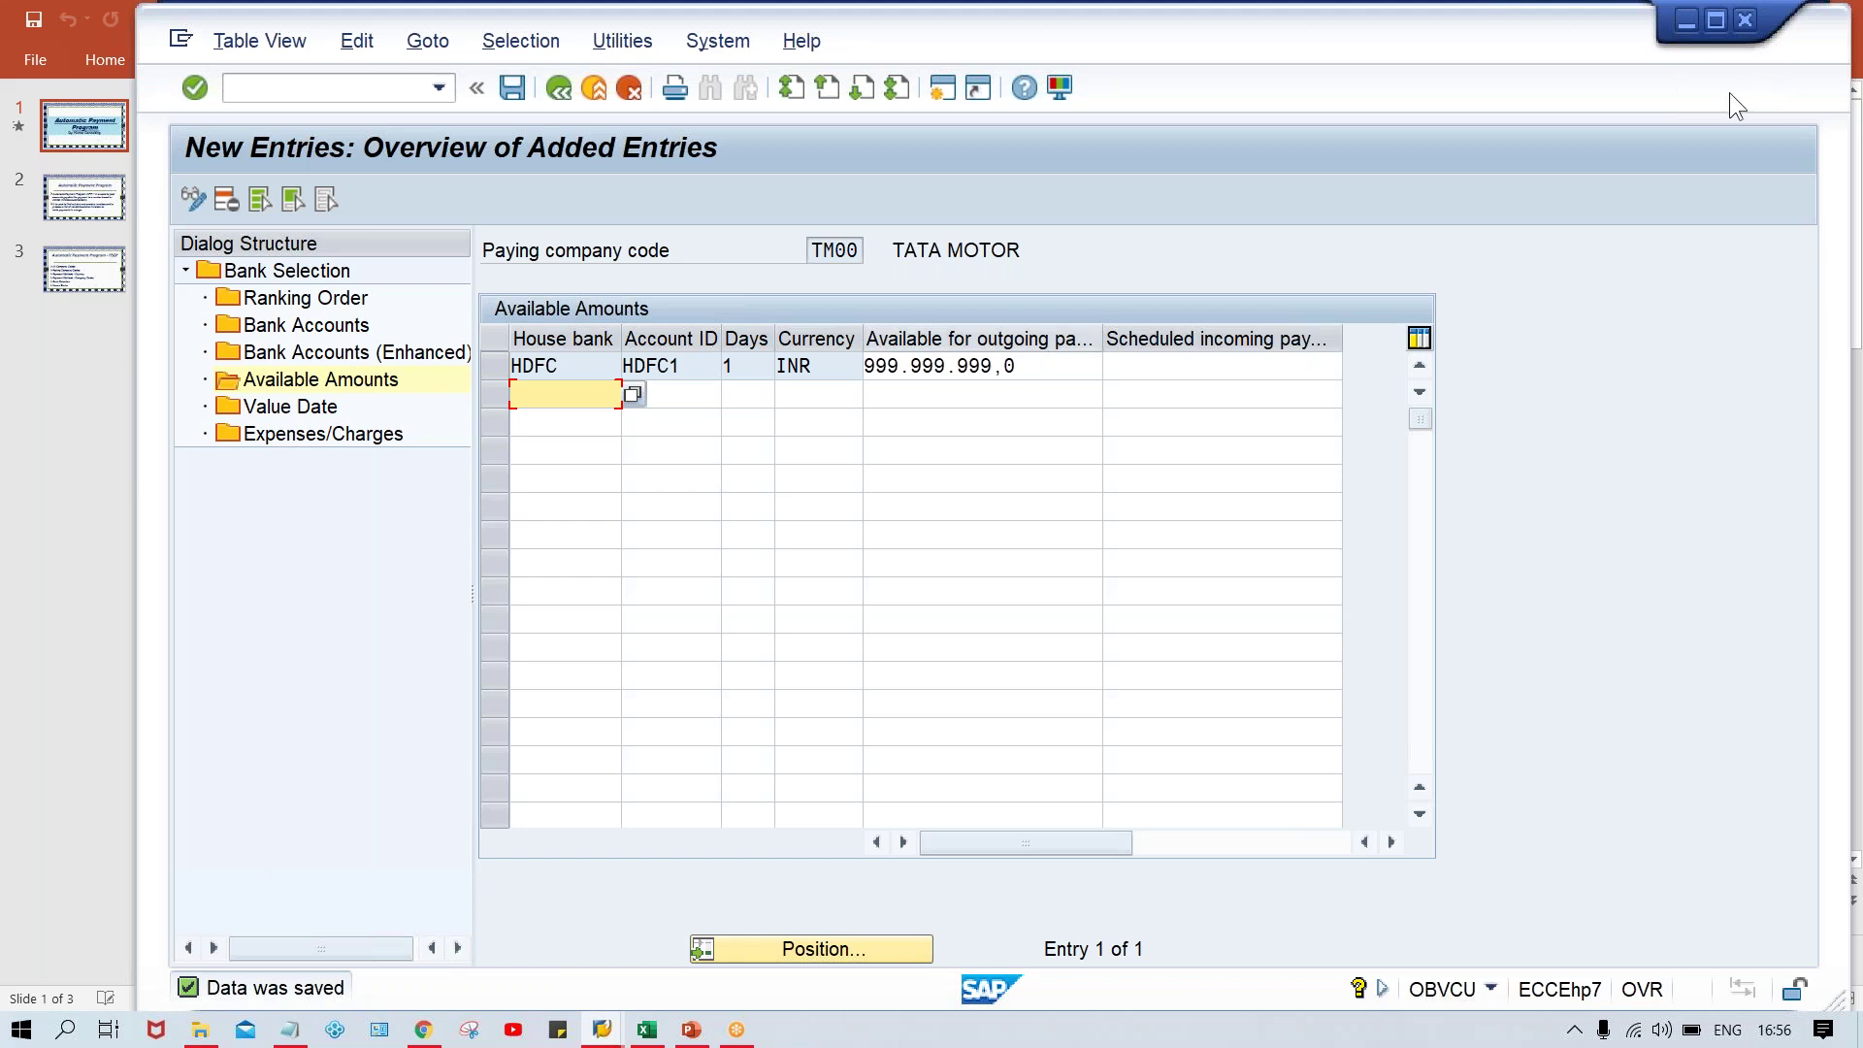
{"action": "left_click", "coordinate": [1709, 171]}
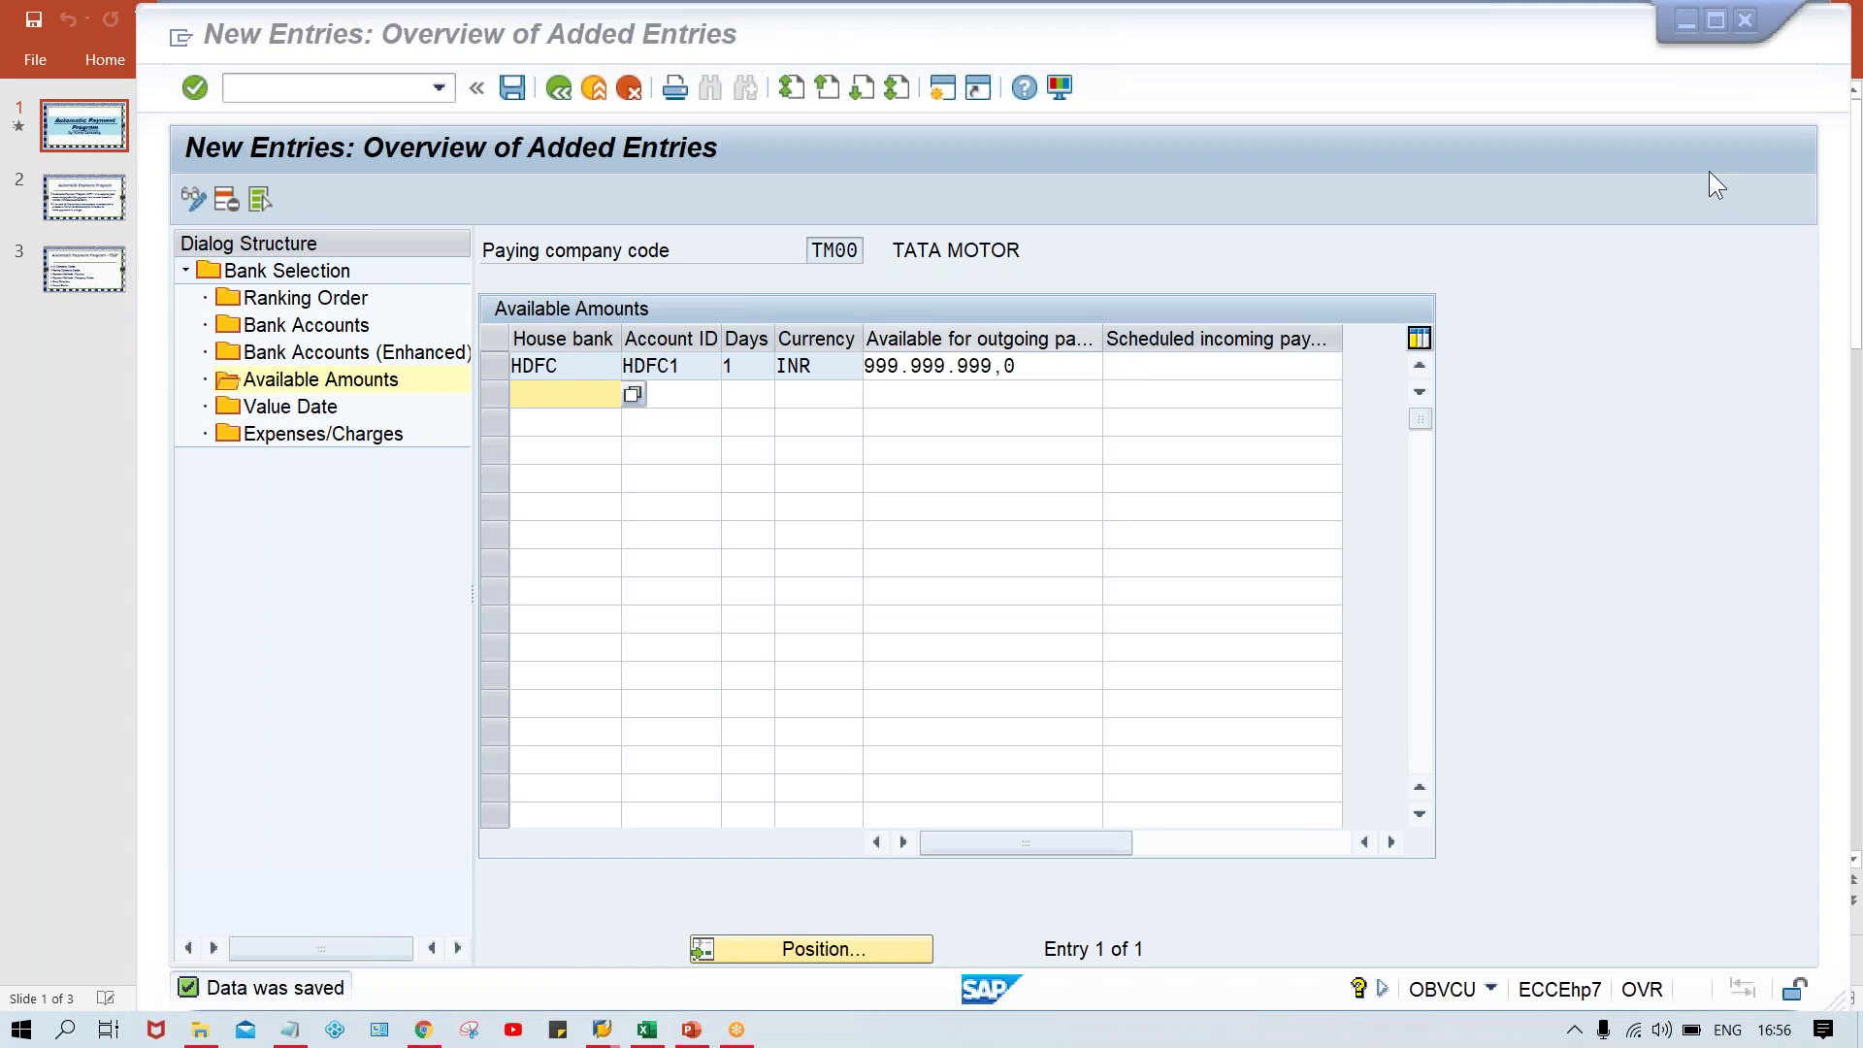